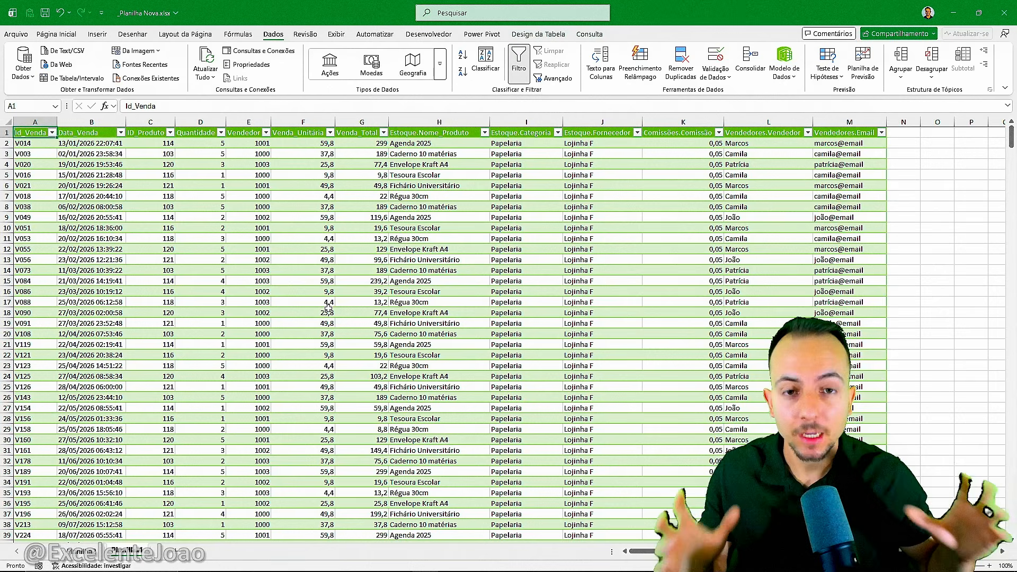
# Step: Look through the combined sales table in the _Planilha Nova.xlsx workbook
pyautogui.scroll(-4, 329, 307)
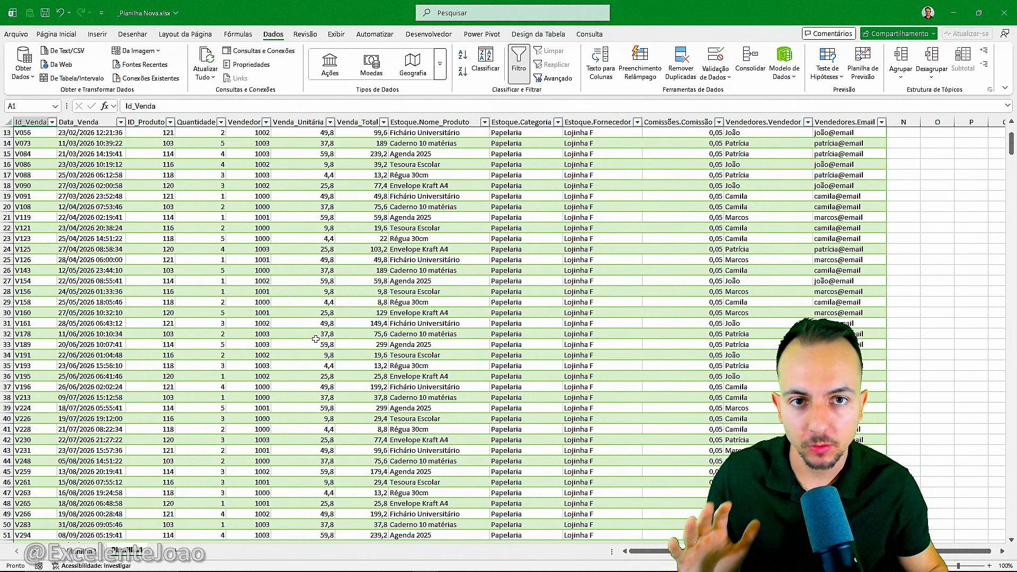
pyautogui.click(88, 552)
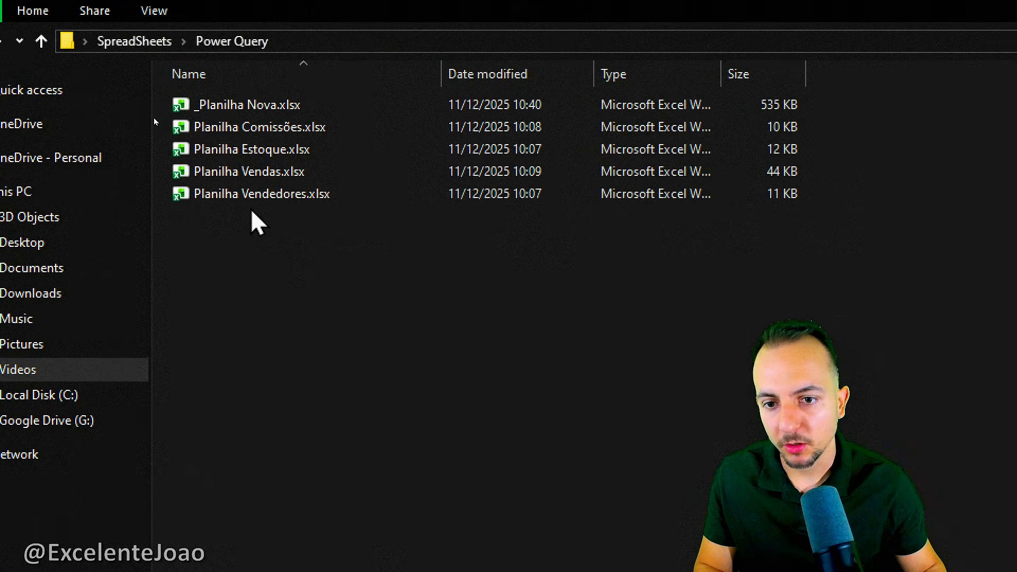
# Step: Review the Comissões, Estoque, Vendas and Vendedores source workbooks in the Power Query folder
pyautogui.moveTo(214, 213); pyautogui.dragTo(345, 213)
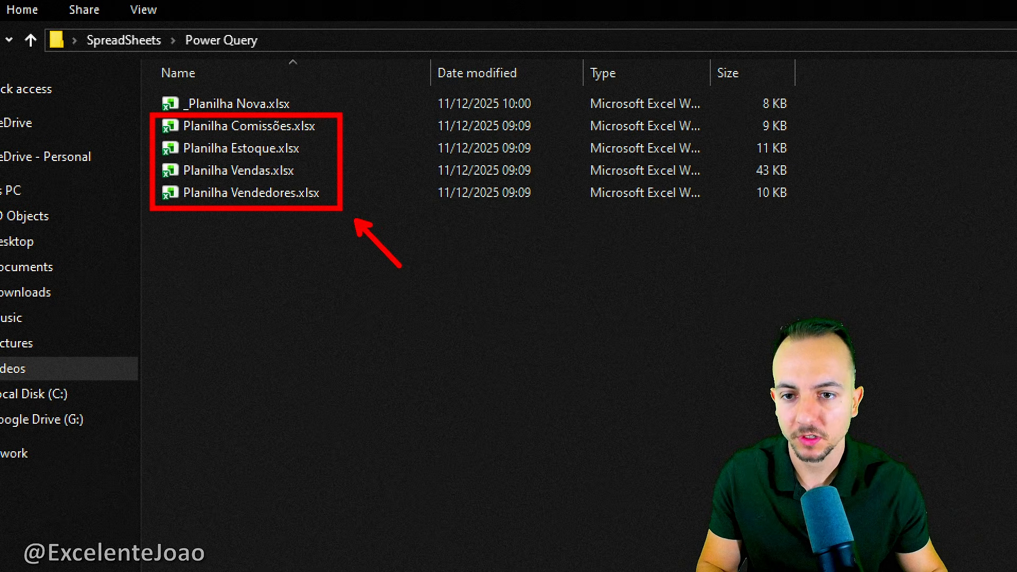
pyautogui.click(292, 132)
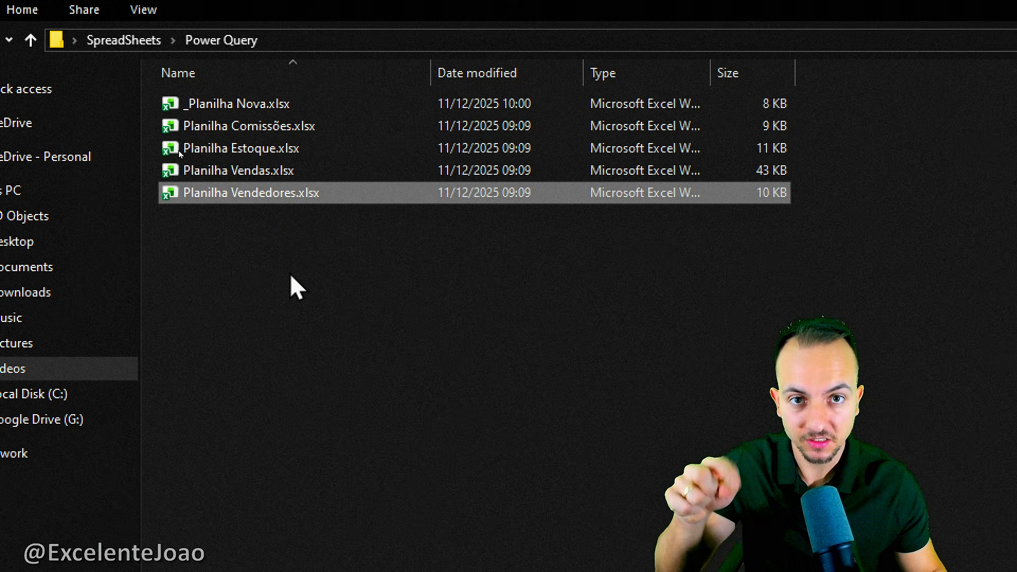
pyautogui.click(270, 126)
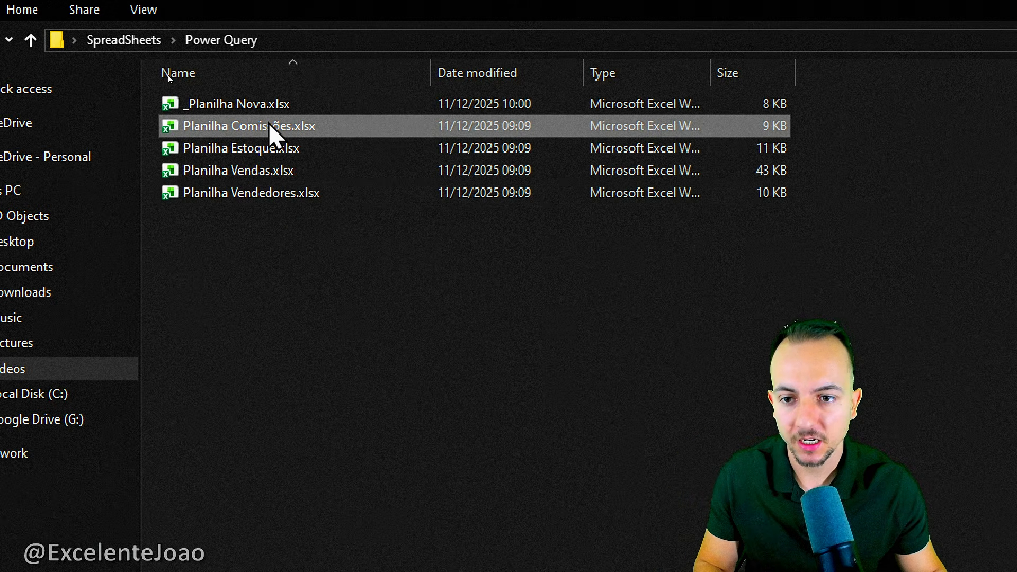
pyautogui.click(271, 149)
pyautogui.click(272, 171)
pyautogui.click(271, 193)
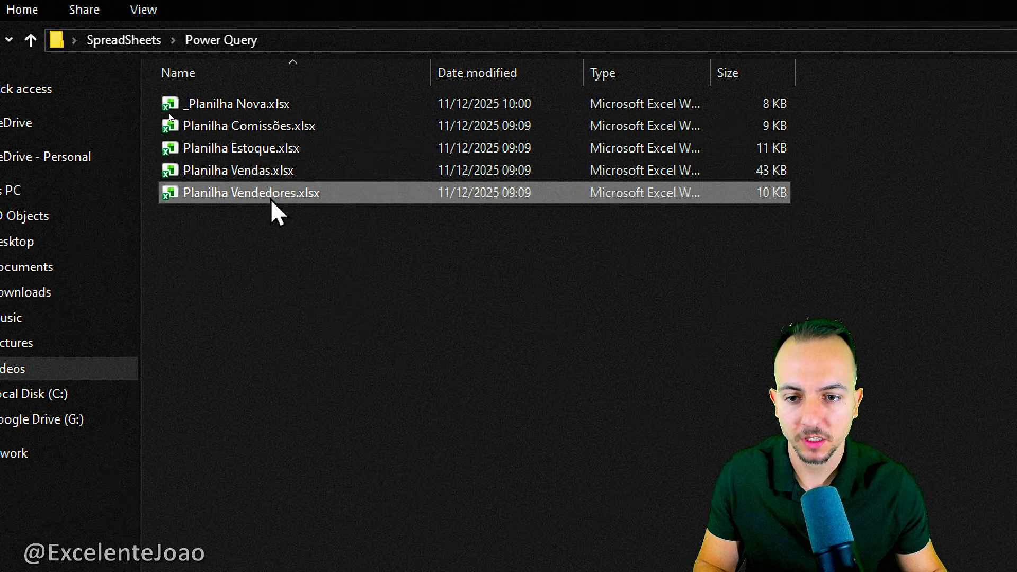
pyautogui.keyDown('shift'); pyautogui.click(269, 130); pyautogui.keyUp('shift')
pyautogui.click(290, 238)
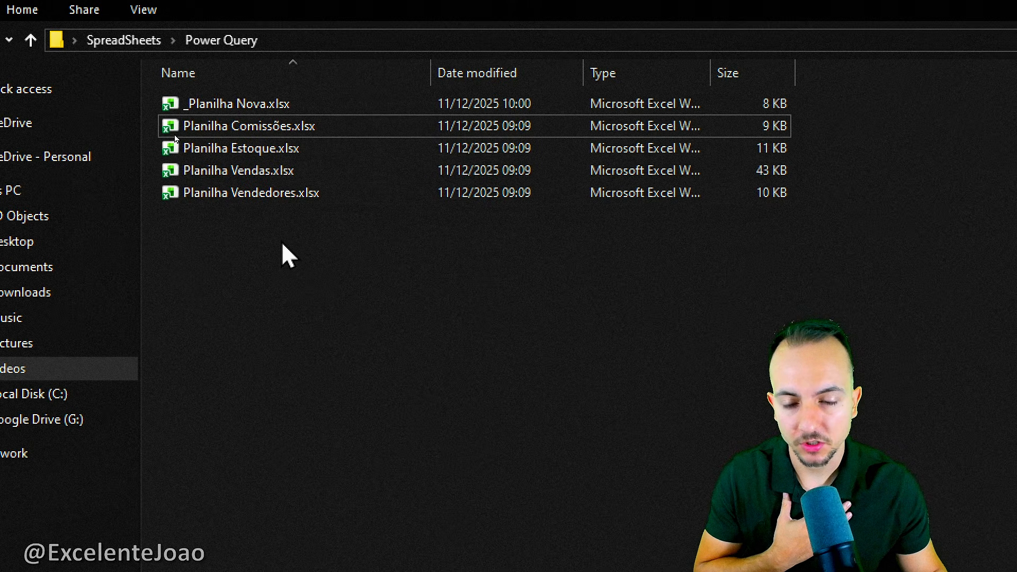
pyautogui.moveTo(273, 236); pyautogui.dragTo(218, 133)
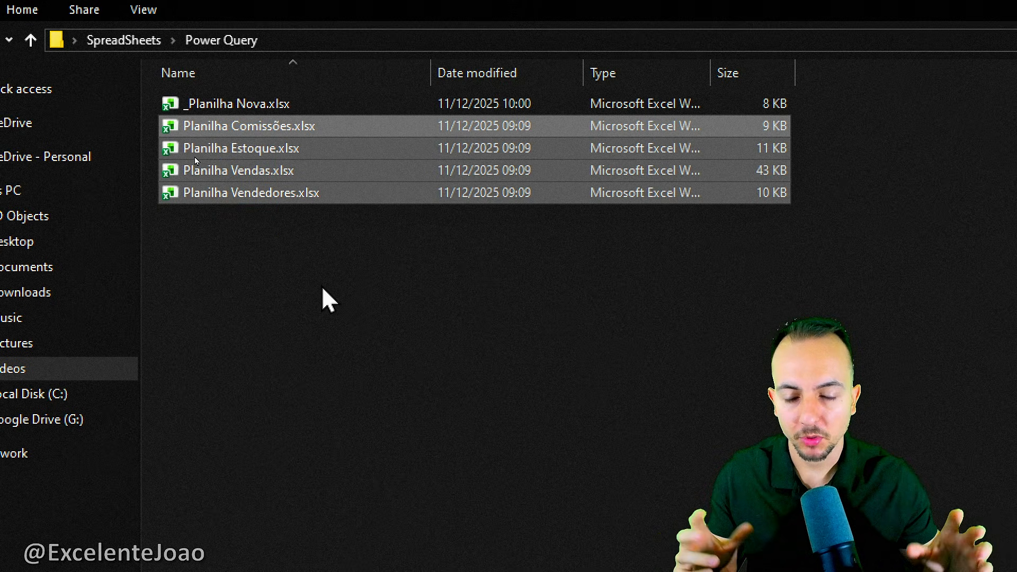
pyautogui.click(275, 171)
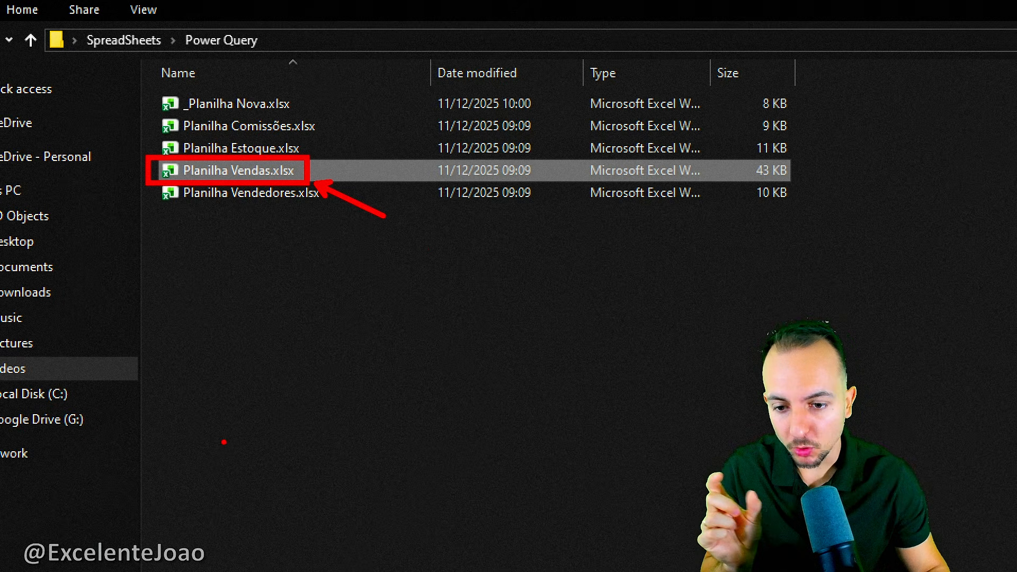
pyautogui.moveTo(225, 442); pyautogui.dragTo(227, 438)
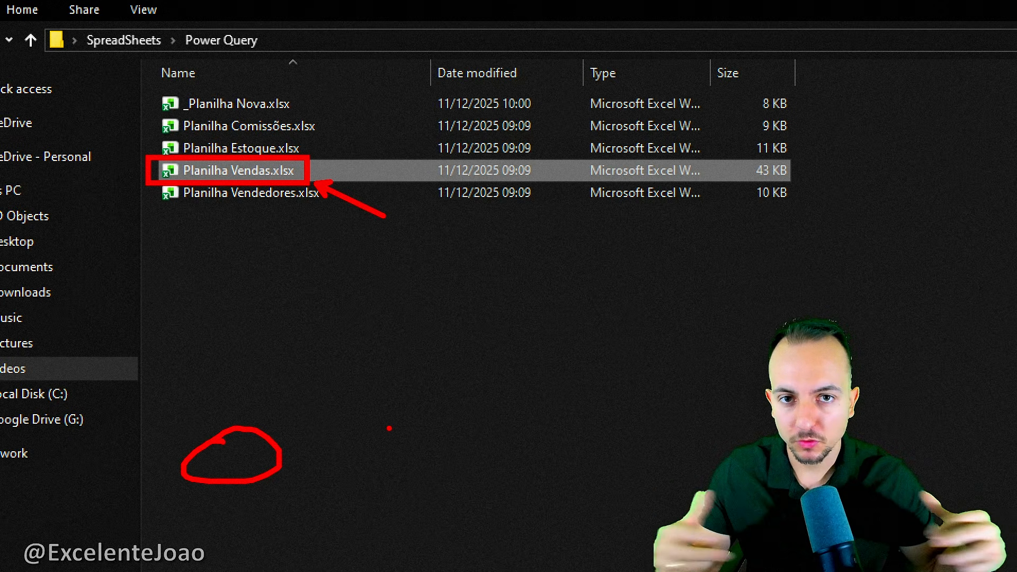
pyautogui.press('Escape')
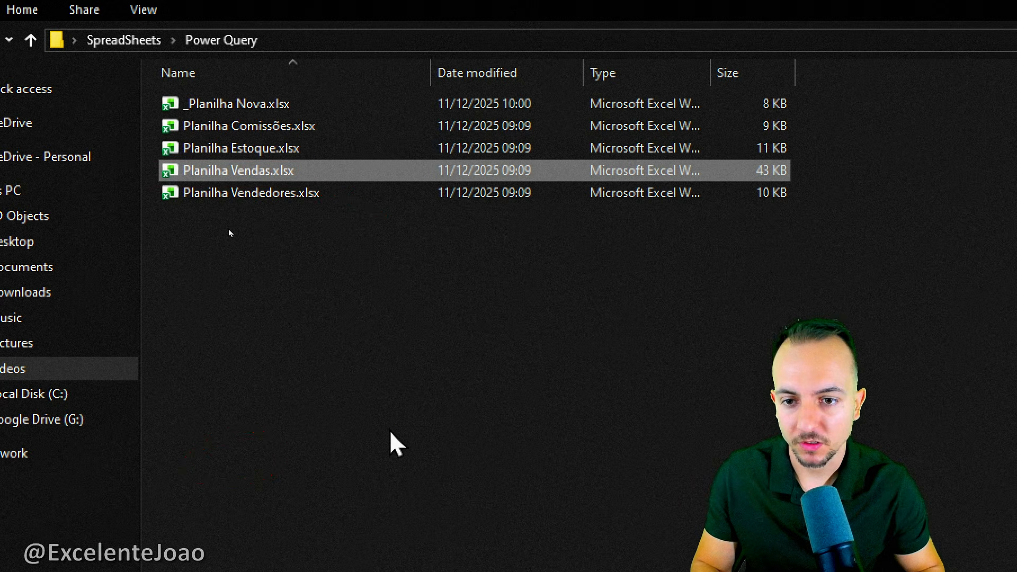
# Step: Open the four source workbooks, Planilha Comissões, Estoque, Vendas and Vendedores, together from the Power Query folder
pyautogui.moveTo(366, 266); pyautogui.dragTo(236, 139)
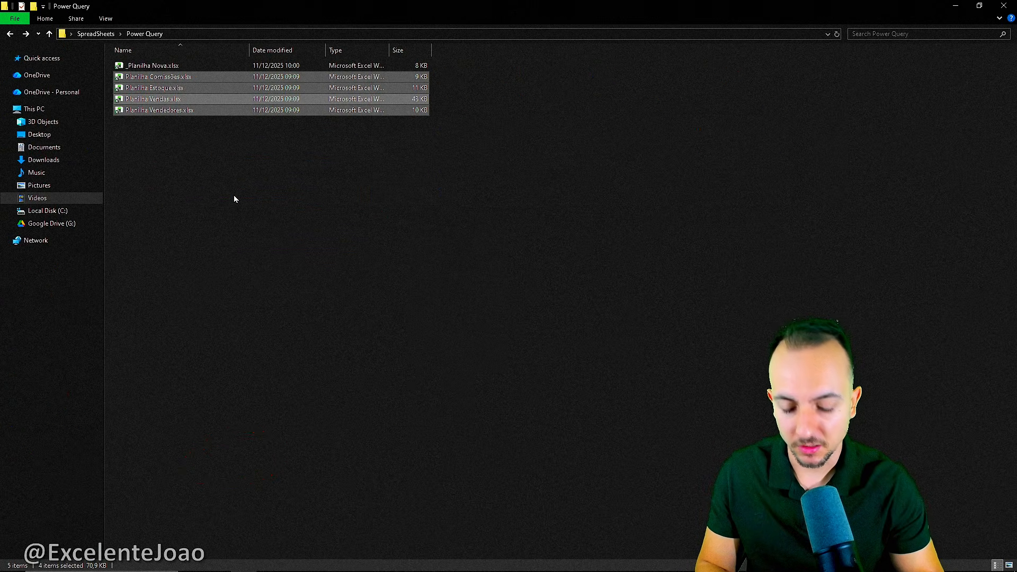
pyautogui.press('Return')
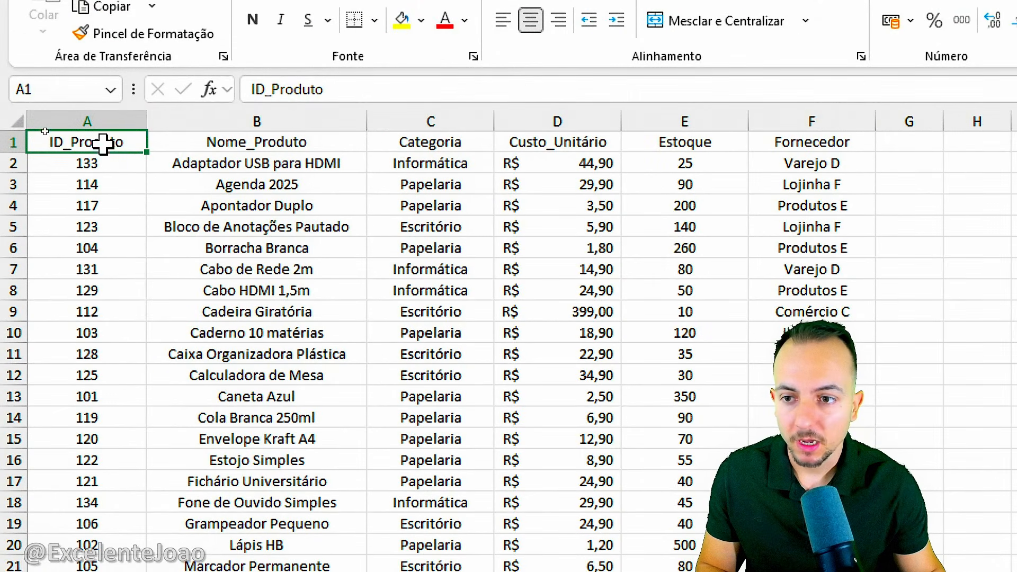
# Step: Examine the product data in A1:F36 of the Planilha Estoque.xlsx workbook
pyautogui.moveTo(108, 143); pyautogui.dragTo(757, 491)
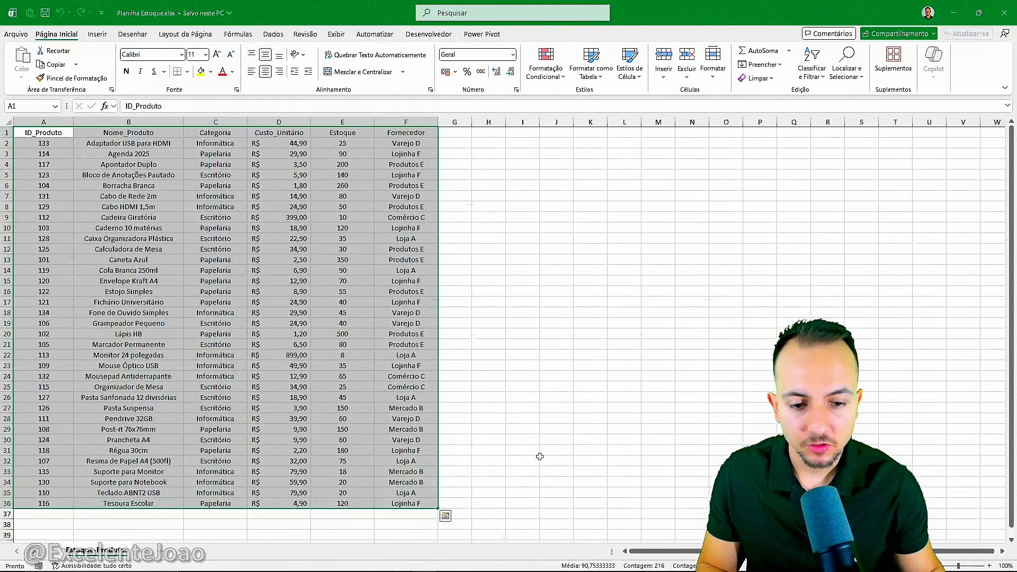
pyautogui.hotkey('ctrl', 'q')
pyautogui.press('Escape')
pyautogui.scroll(-4, 413, 58)
pyautogui.scroll(4, 310, 344)
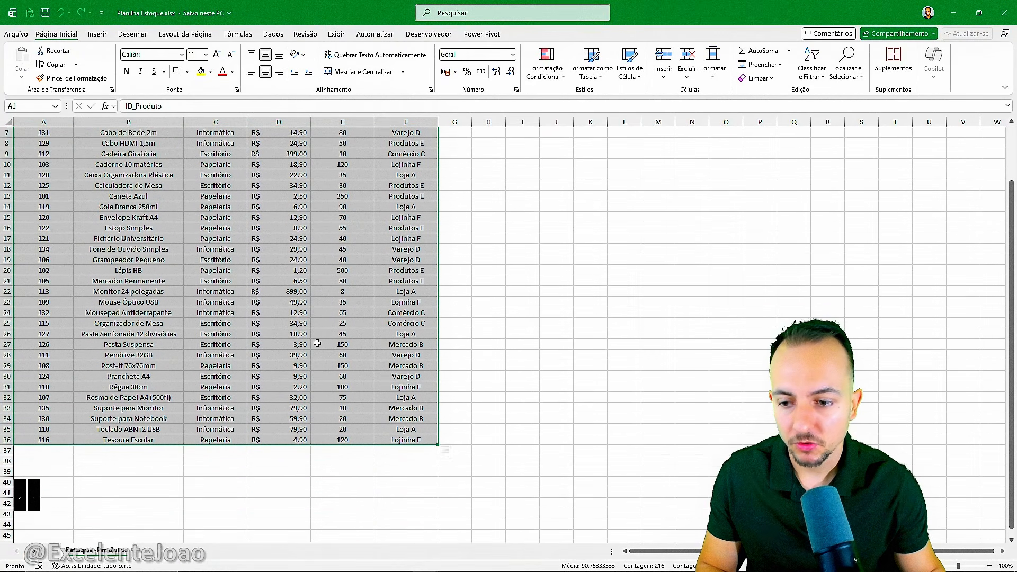
pyautogui.click(510, 305)
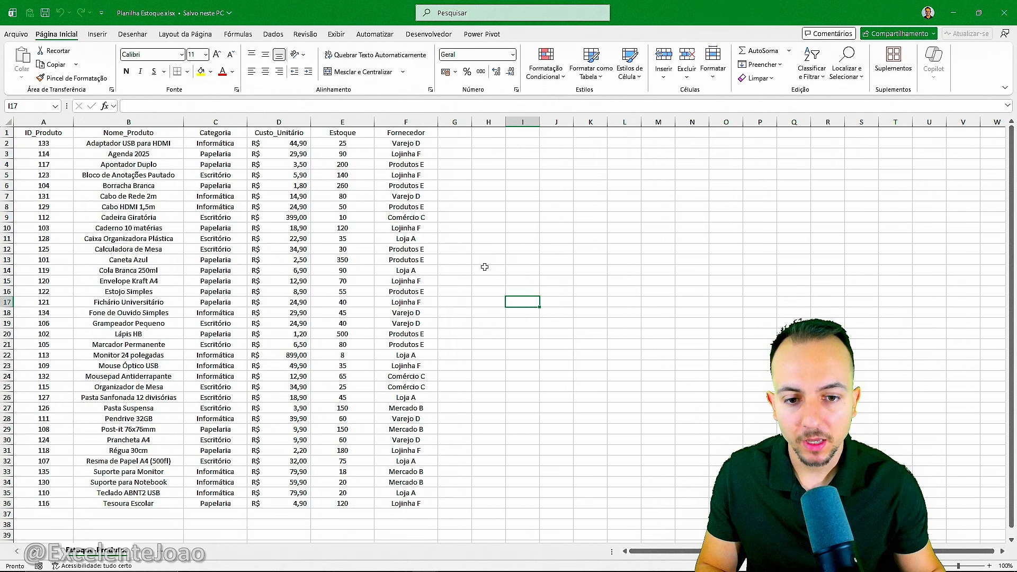
# Step: Enter the note "total vendido = 15 mil reais" in cell B40, below the stock data
pyautogui.scroll(-6, 424, 307)
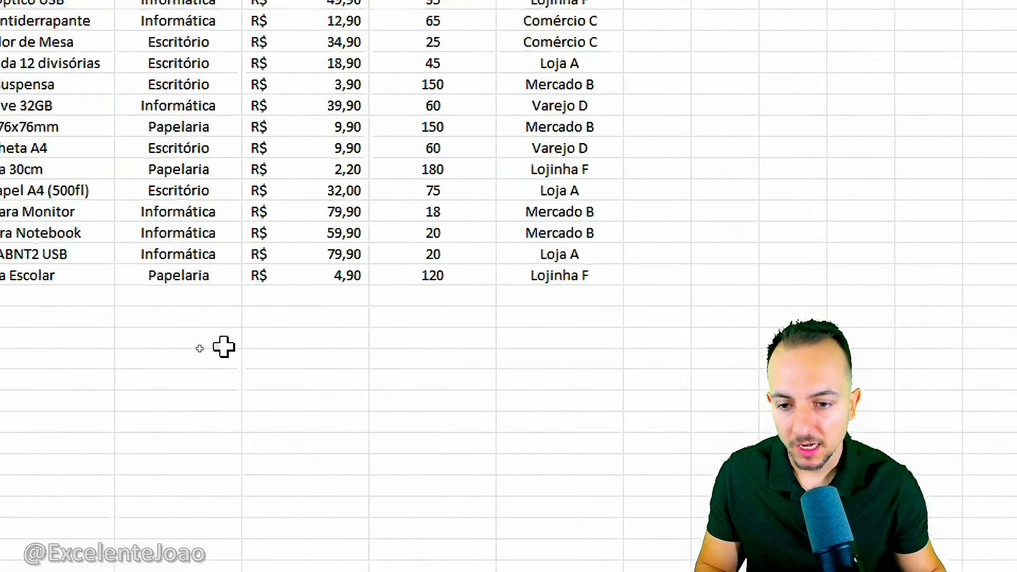
pyautogui.click(127, 353)
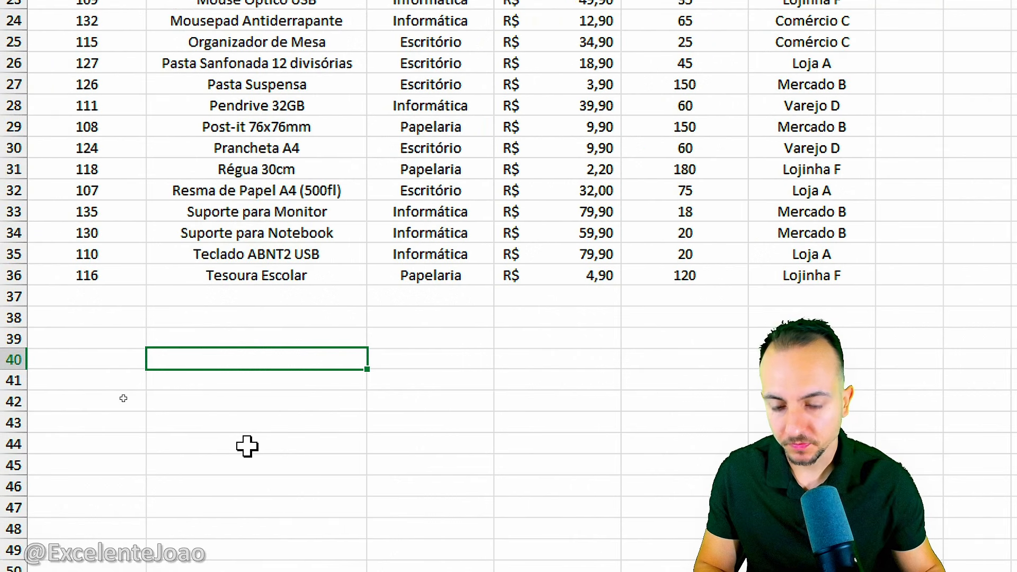
pyautogui.write('total vendido')
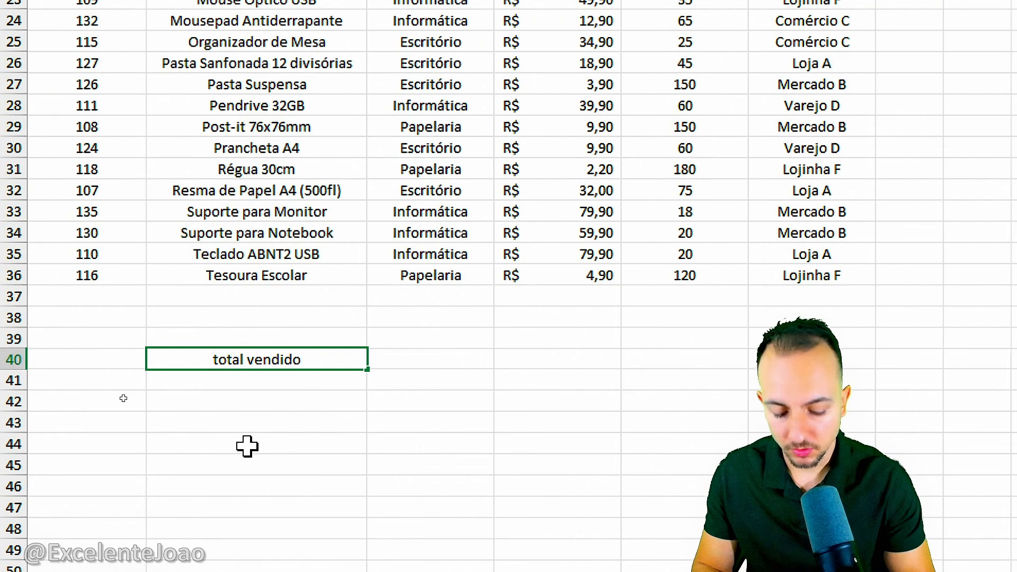
pyautogui.write(' = 15 mil reais')
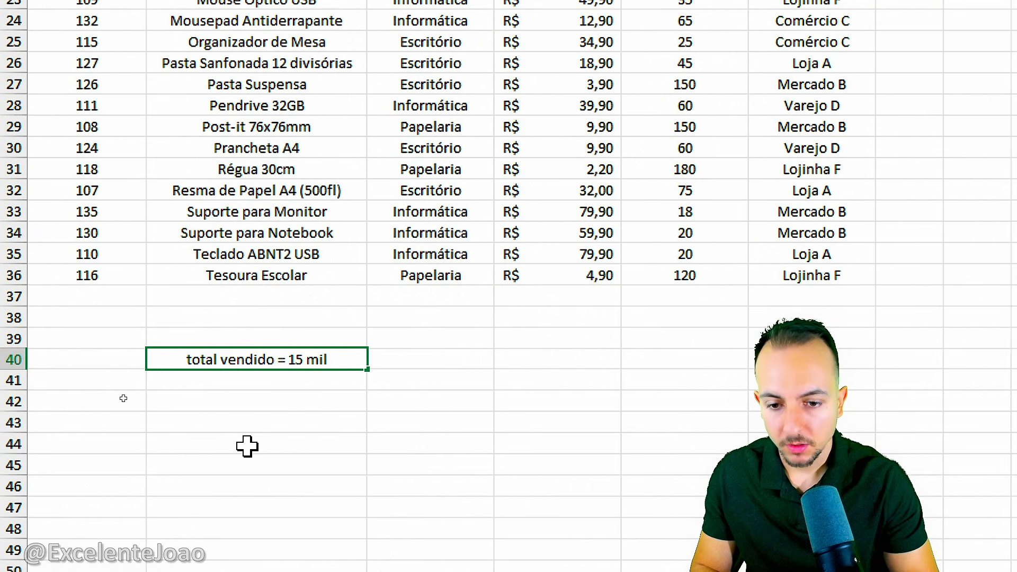
pyautogui.press('Return')
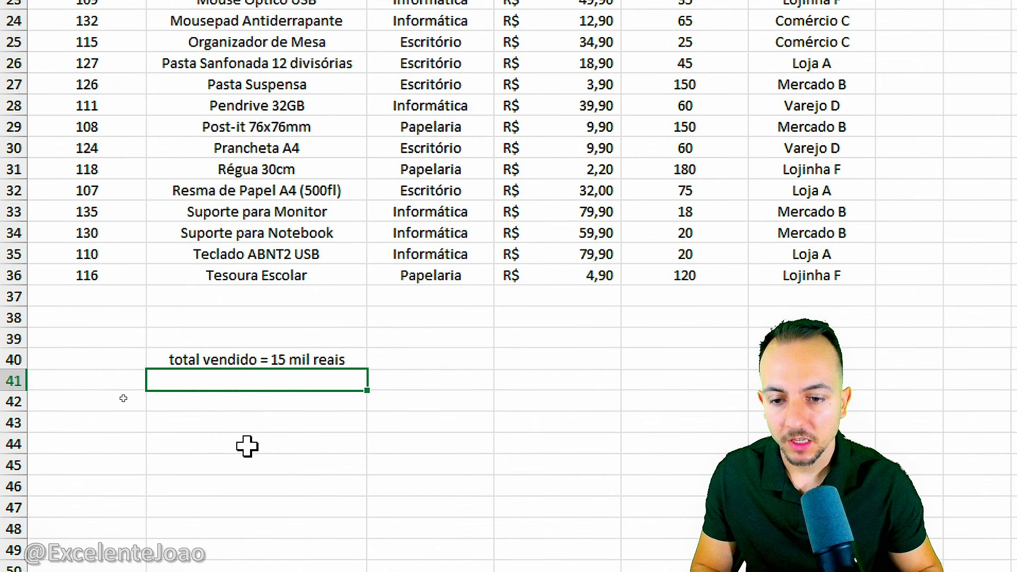
pyautogui.click(307, 360)
pyautogui.moveTo(291, 330)
pyautogui.mouseDown()
pyautogui.moveTo(359, 335)
pyautogui.moveTo(227, 321)
pyautogui.mouseUp()
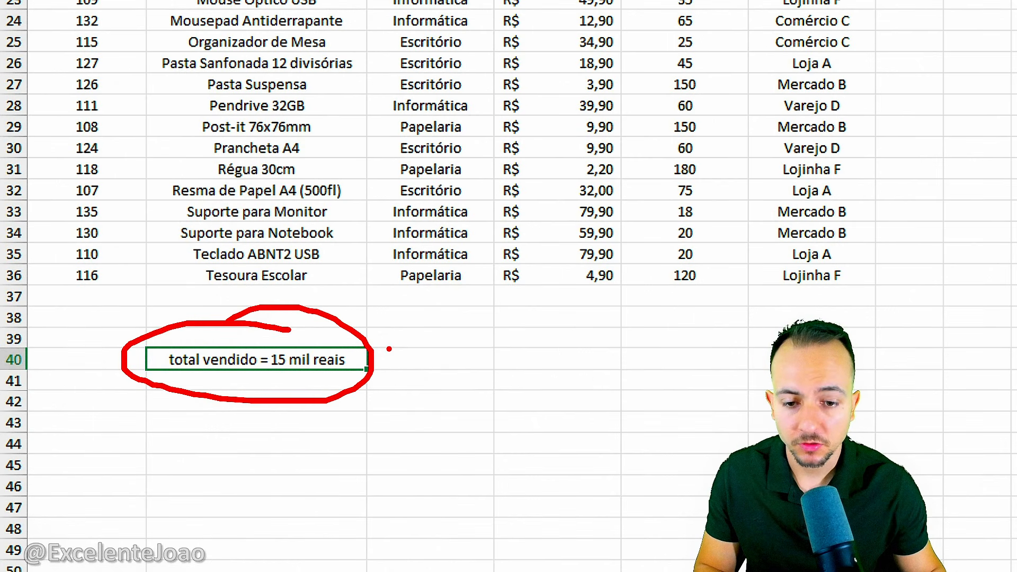
pyautogui.moveTo(371, 392); pyautogui.dragTo(464, 454)
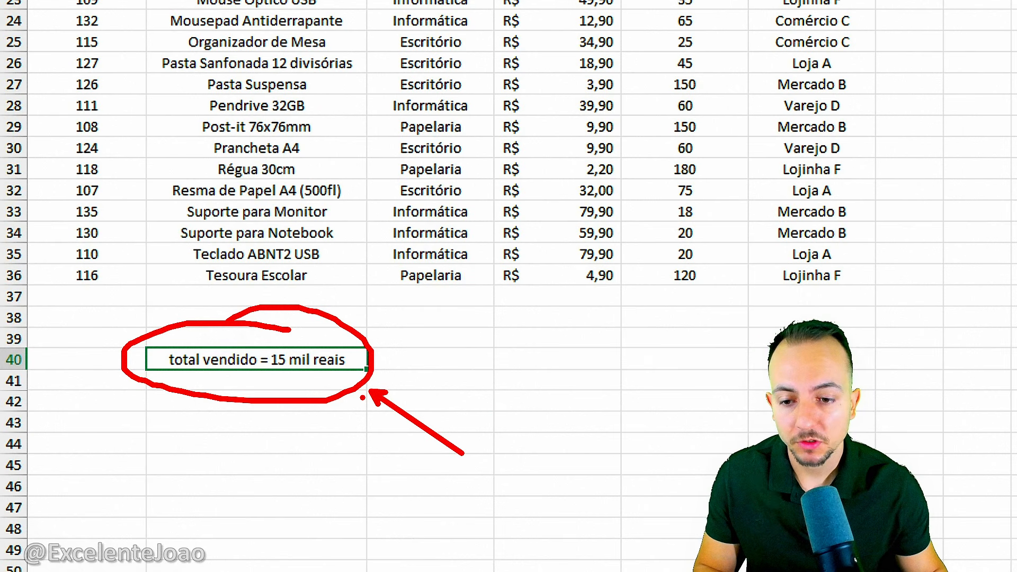
pyautogui.press('Escape')
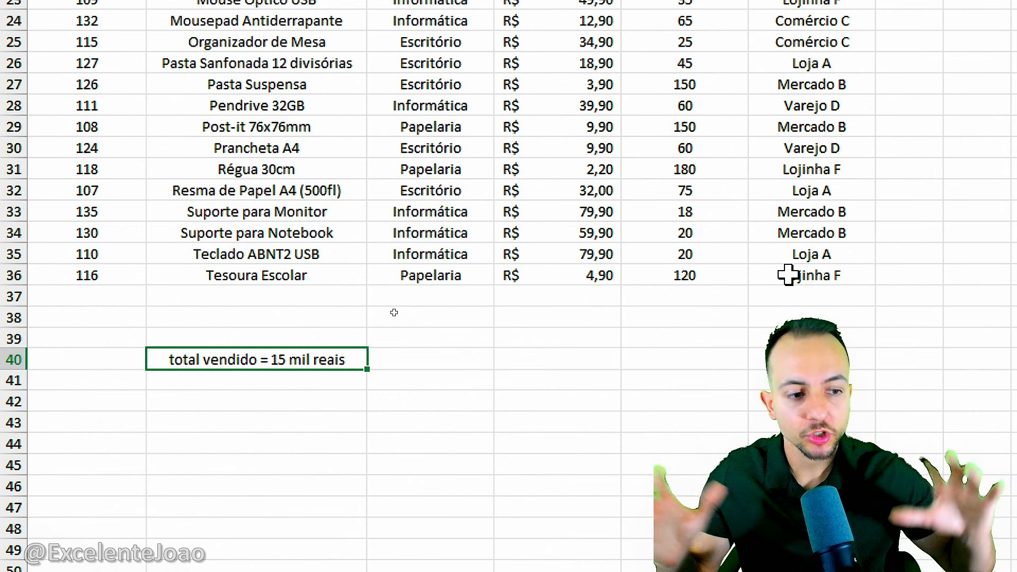
# Step: Convert the stock data in A1:F36 into a table with headers, leaving out the note below it
pyautogui.moveTo(784, 275); pyautogui.dragTo(85, 34)
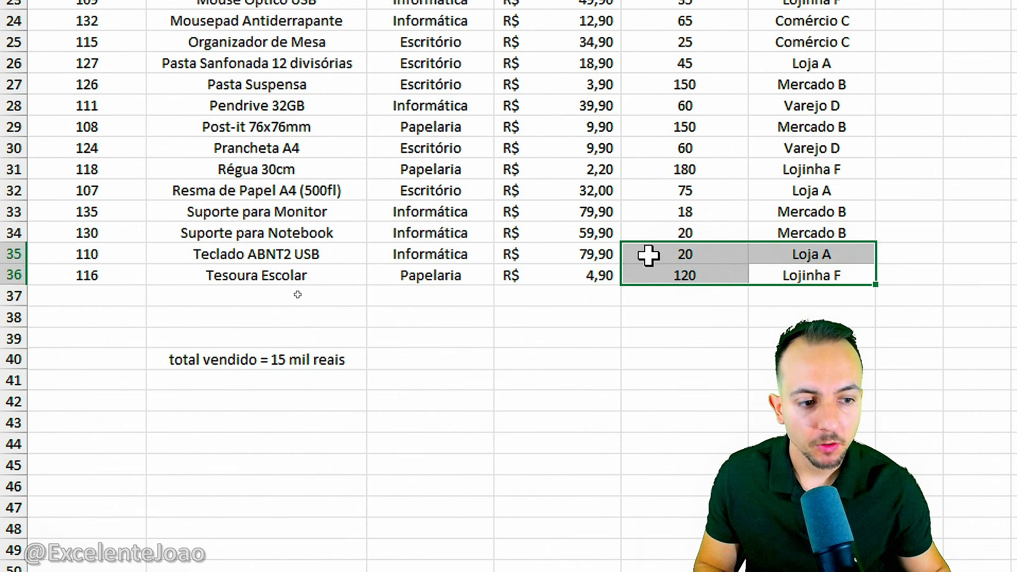
pyautogui.moveTo(42, 192); pyautogui.dragTo(29, 90)
pyautogui.scroll(-4, 132, 212)
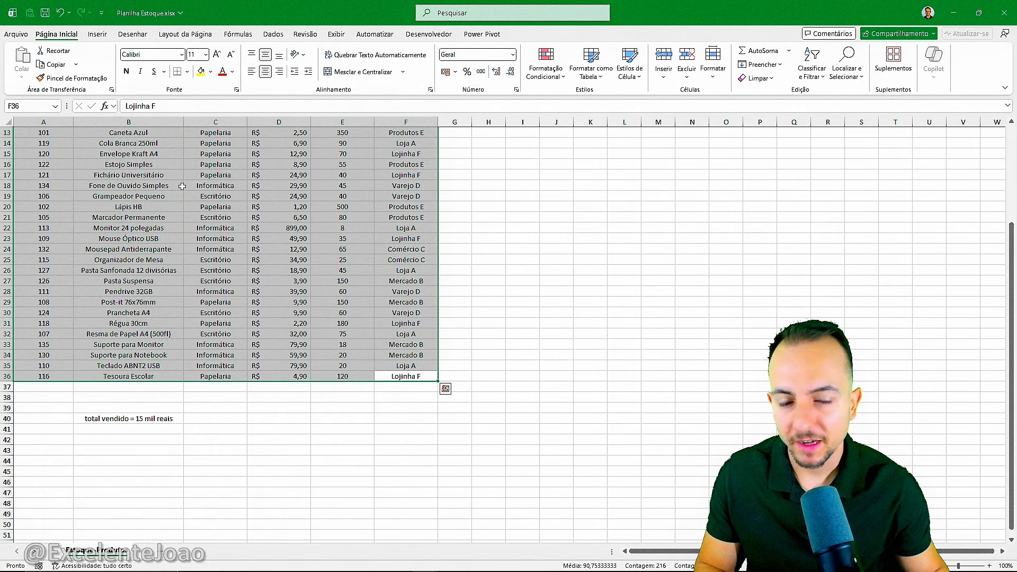
pyautogui.scroll(-2, 181, 186)
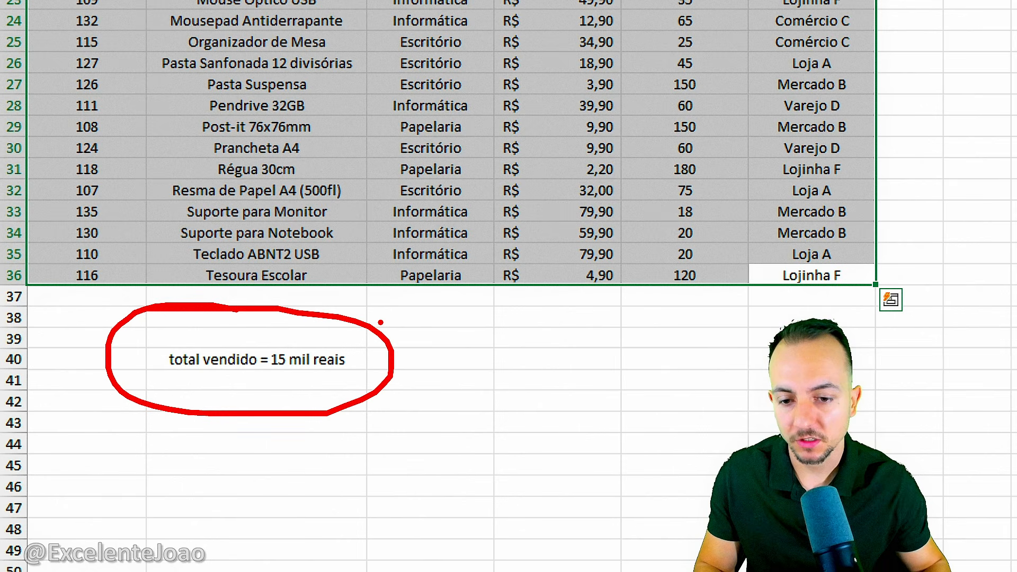
pyautogui.press('Escape')
pyautogui.hotkey('ctrl', '4')
pyautogui.scroll(6, 186, 313)
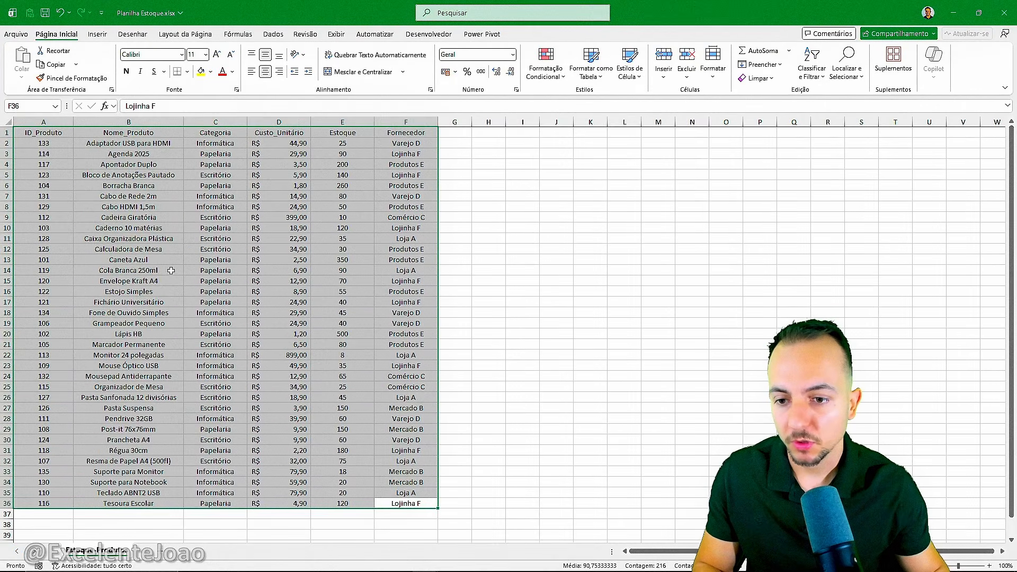
pyautogui.hotkey('ctrl', 'c')
pyautogui.click(98, 34)
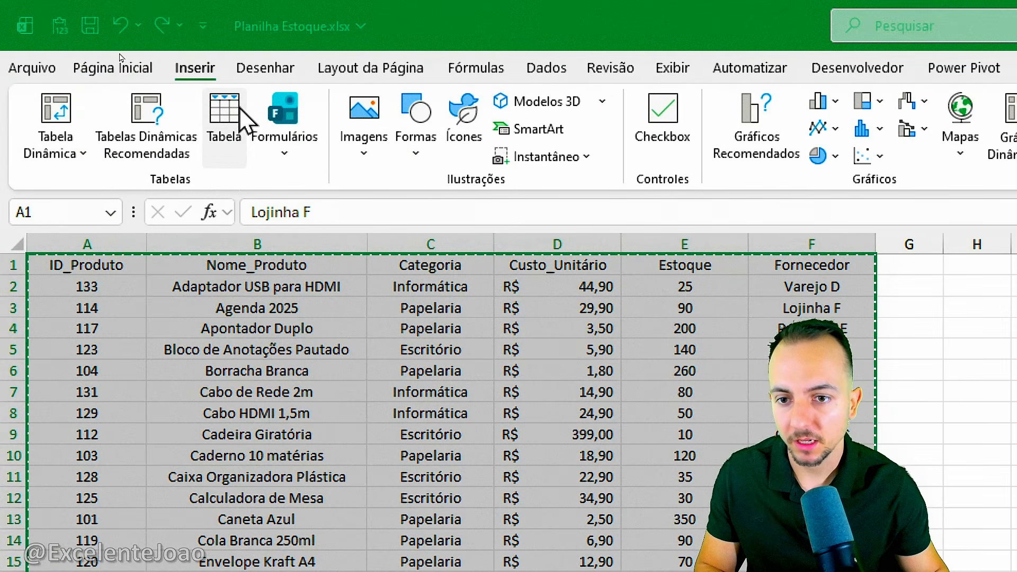
pyautogui.click(233, 119)
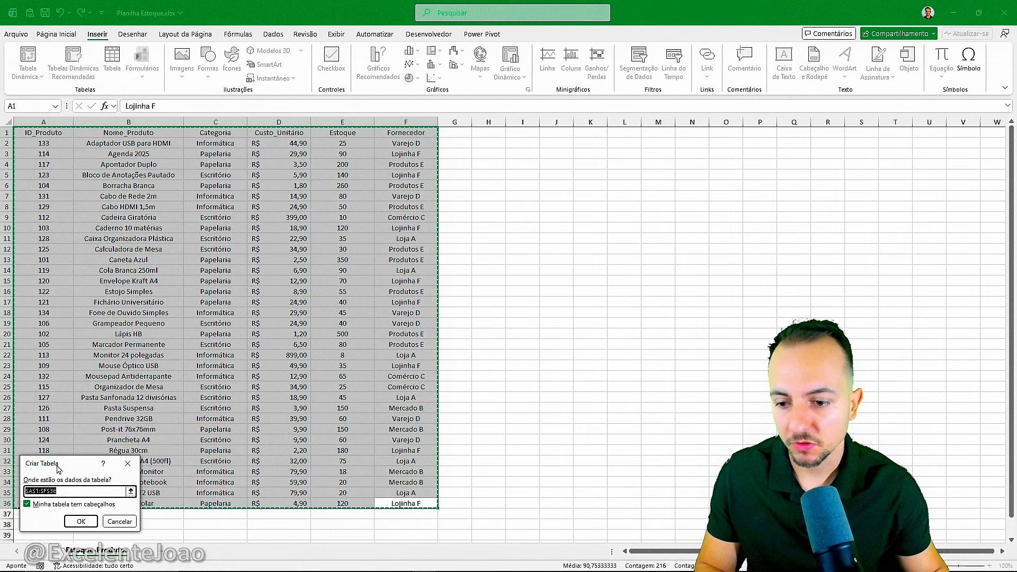
pyautogui.moveTo(59, 469); pyautogui.dragTo(131, 163)
pyautogui.click(112, 200)
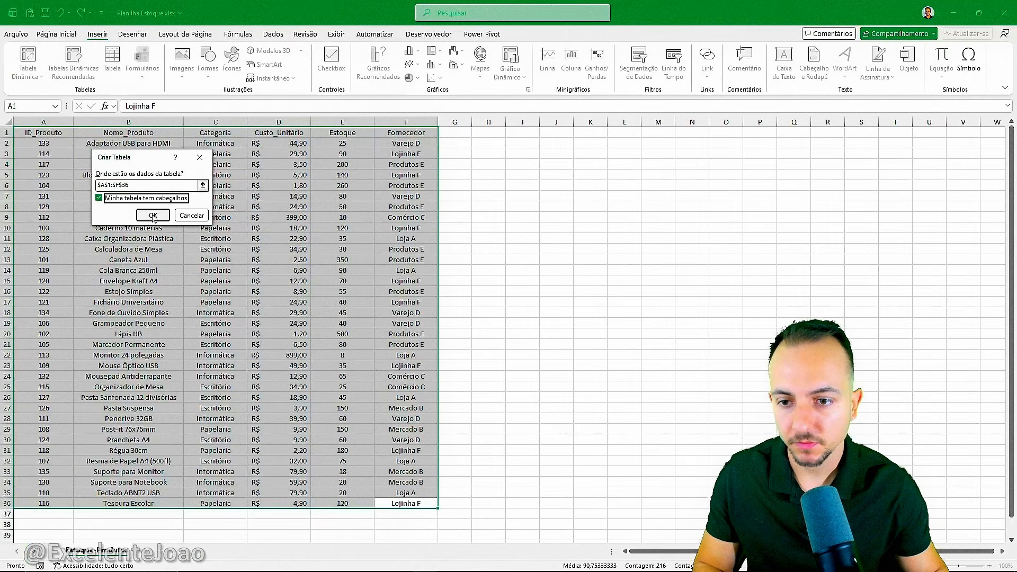
pyautogui.click(307, 279)
pyautogui.click(485, 152)
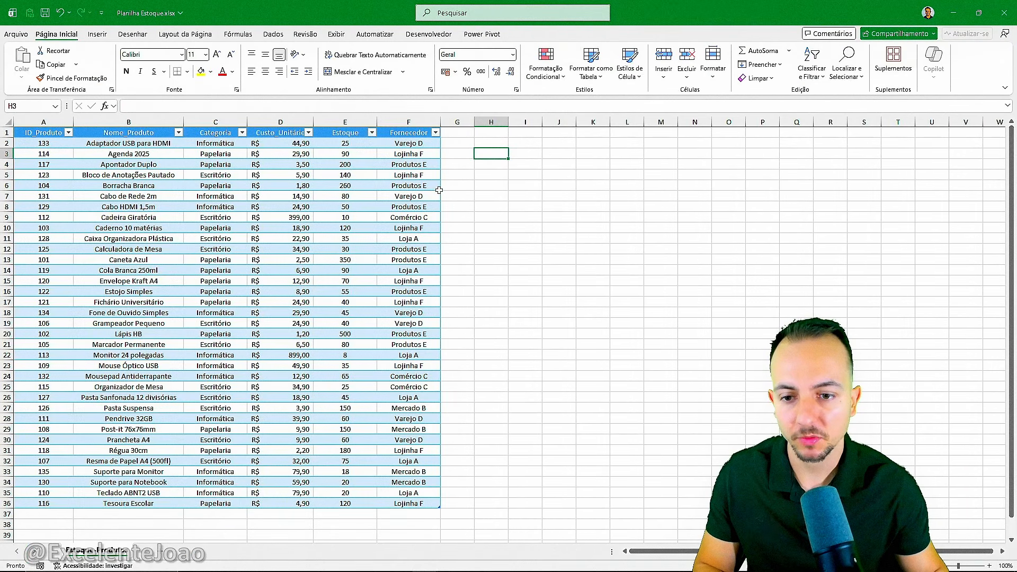
# Step: Close the Planilha Estoque.xlsx workbook, saving its changes
pyautogui.scroll(-2, 440, 191)
pyautogui.scroll(2, 439, 191)
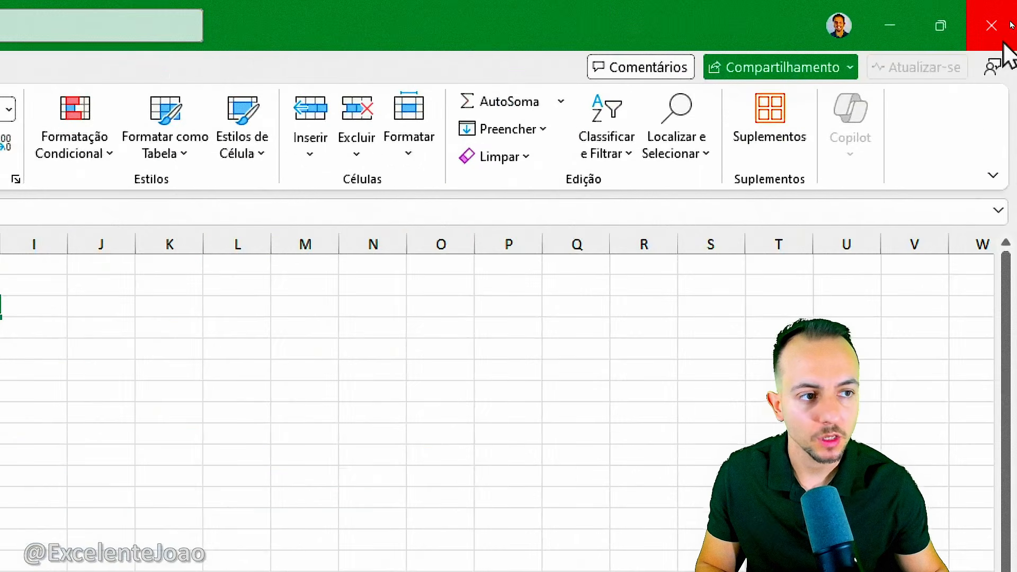
pyautogui.click(1004, 12)
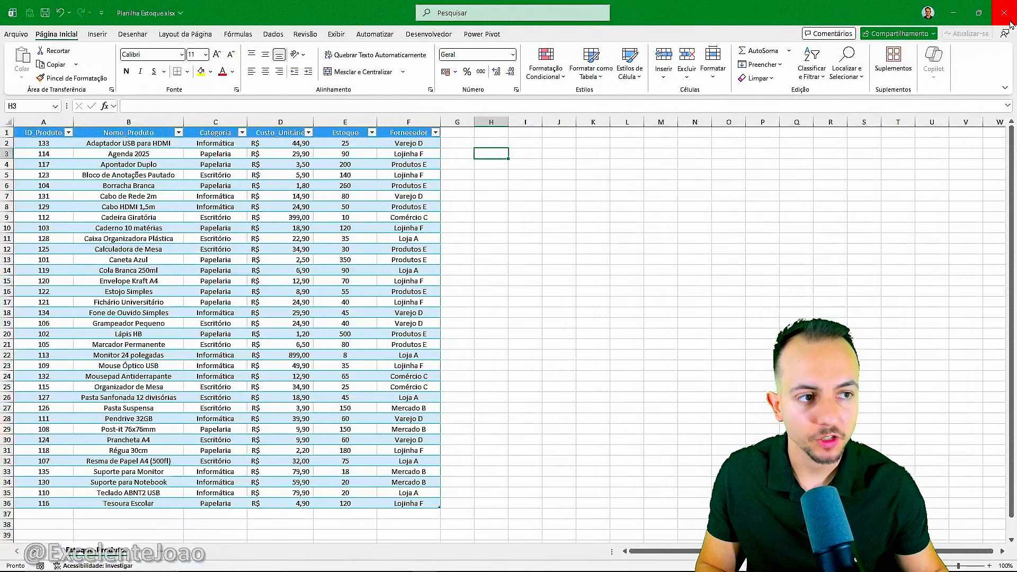
pyautogui.click(500, 369)
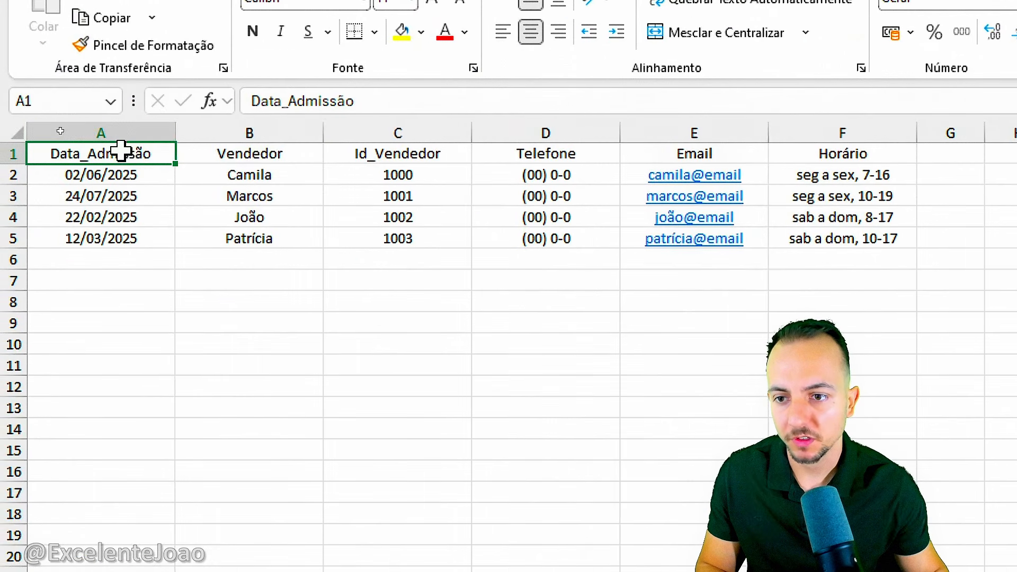
# Step: Convert the seller data in A1:F5 of Planilha Vendedores.xlsx into a table with headers and close the workbook, saving its changes
pyautogui.moveTo(59, 133); pyautogui.dragTo(398, 175)
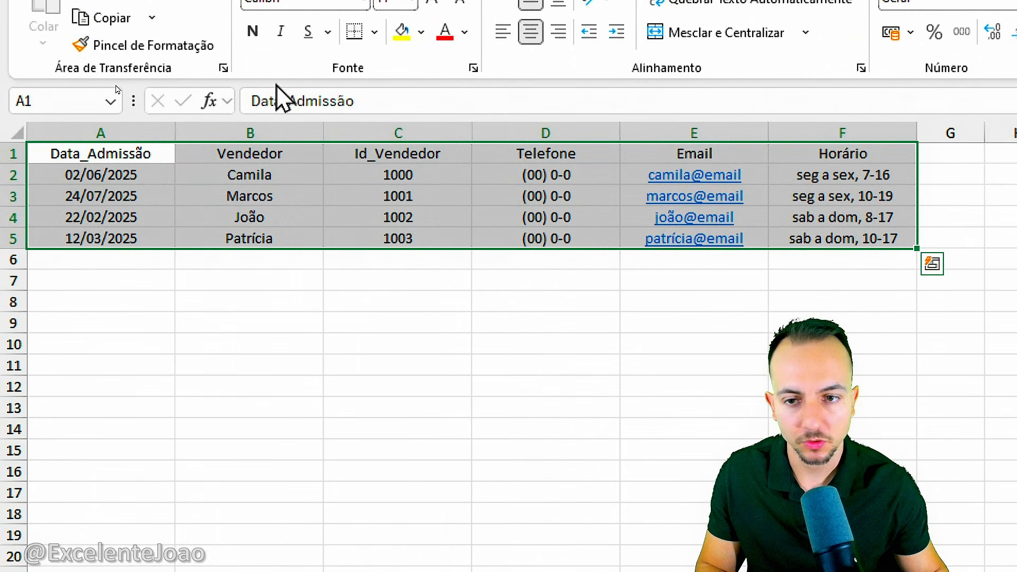
pyautogui.click(195, 65)
pyautogui.click(224, 114)
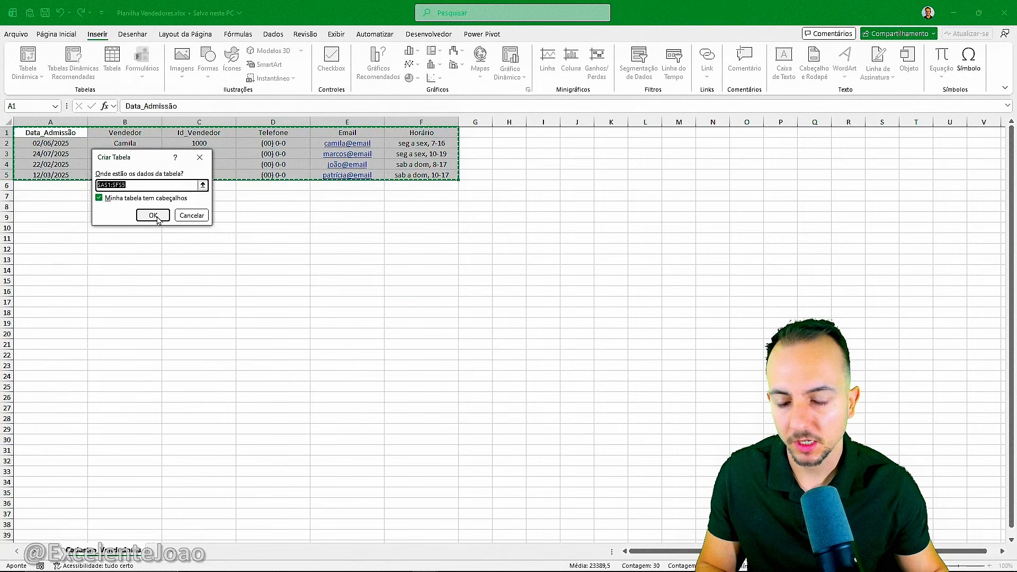
pyautogui.click(306, 429)
pyautogui.click(1004, 11)
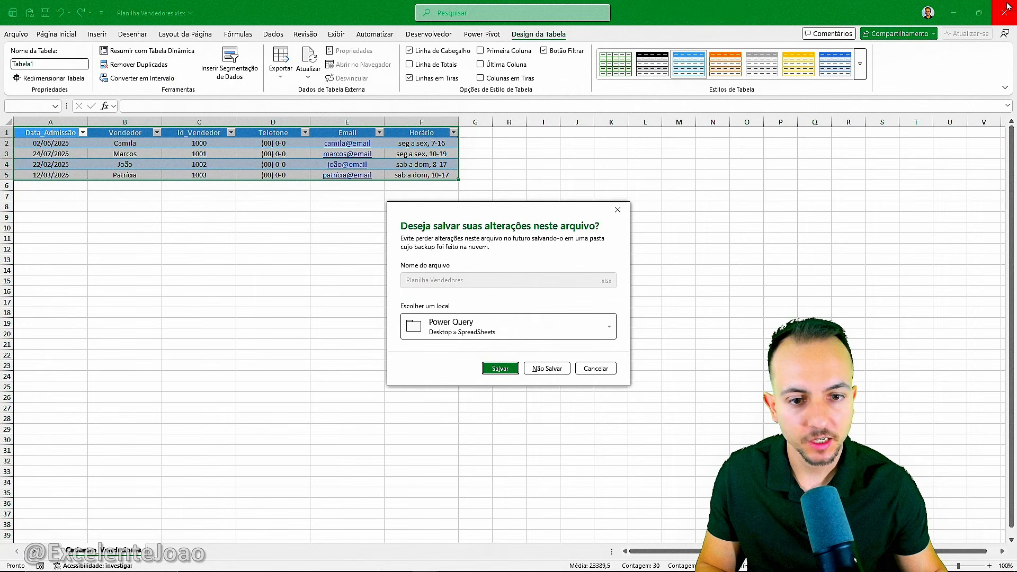
pyautogui.click(501, 368)
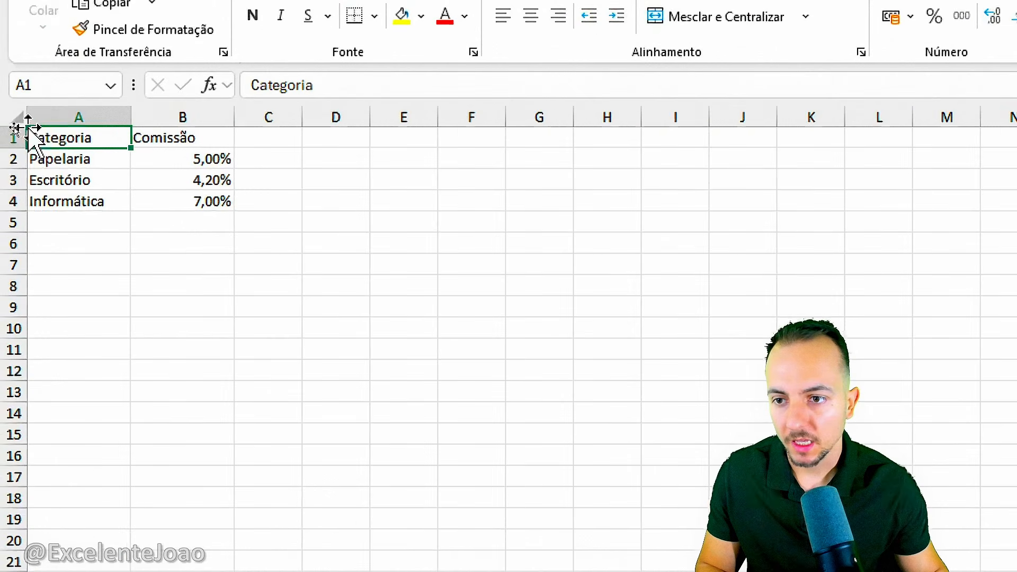
# Step: Convert the commission data in A1:B4 of Planilha Comissões.xlsx into a table with headers and close the workbook, saving its changes
pyautogui.moveTo(26, 133); pyautogui.dragTo(102, 164)
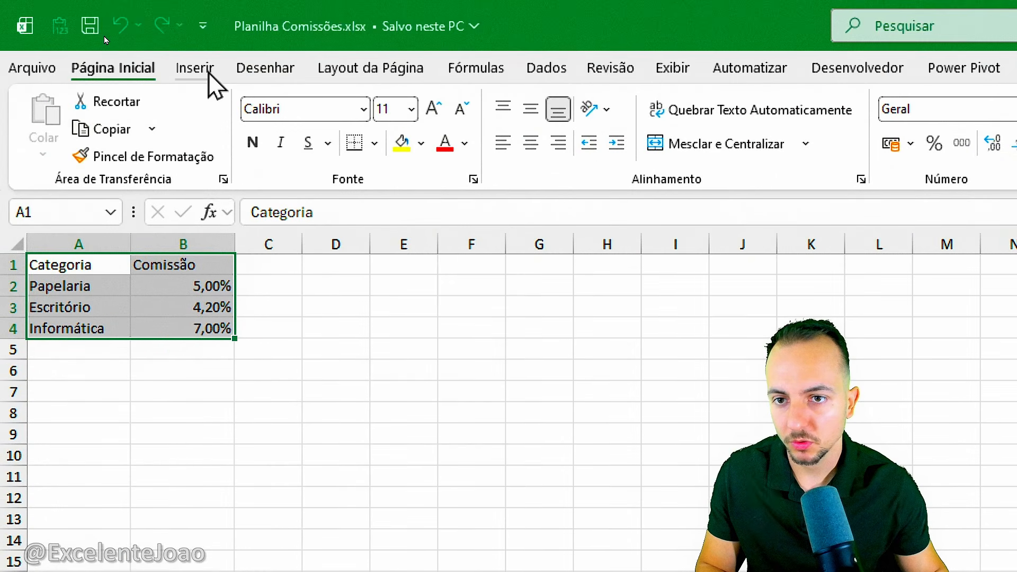
pyautogui.click(195, 68)
pyautogui.click(225, 119)
pyautogui.click(303, 439)
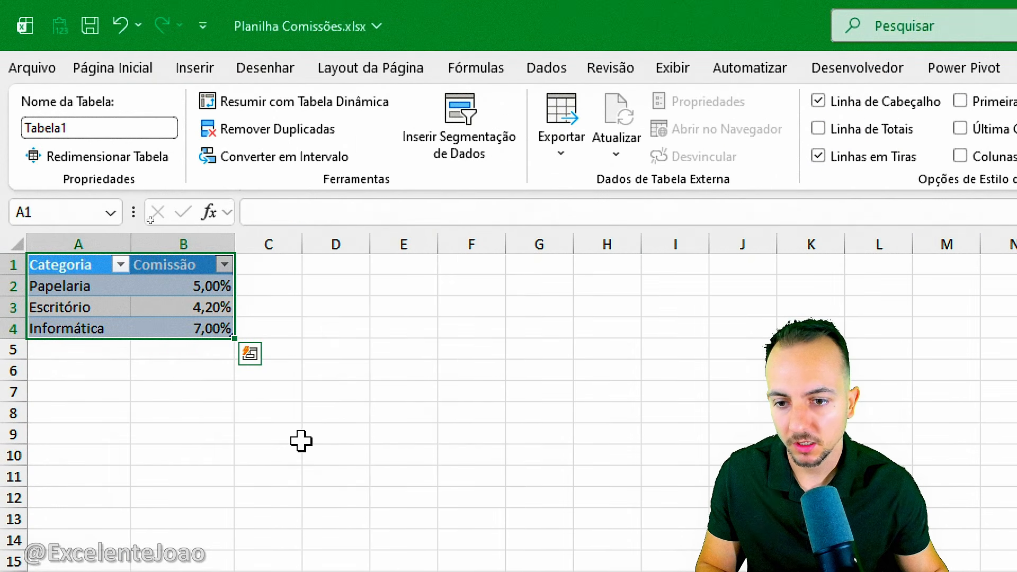
pyautogui.click(301, 442)
pyautogui.click(990, 8)
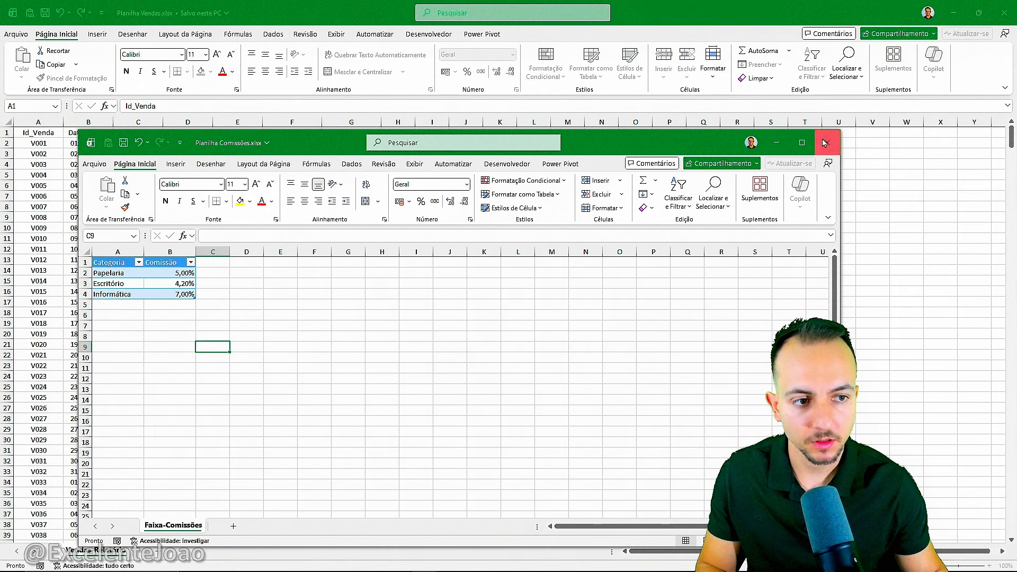
pyautogui.click(827, 143)
pyautogui.click(449, 419)
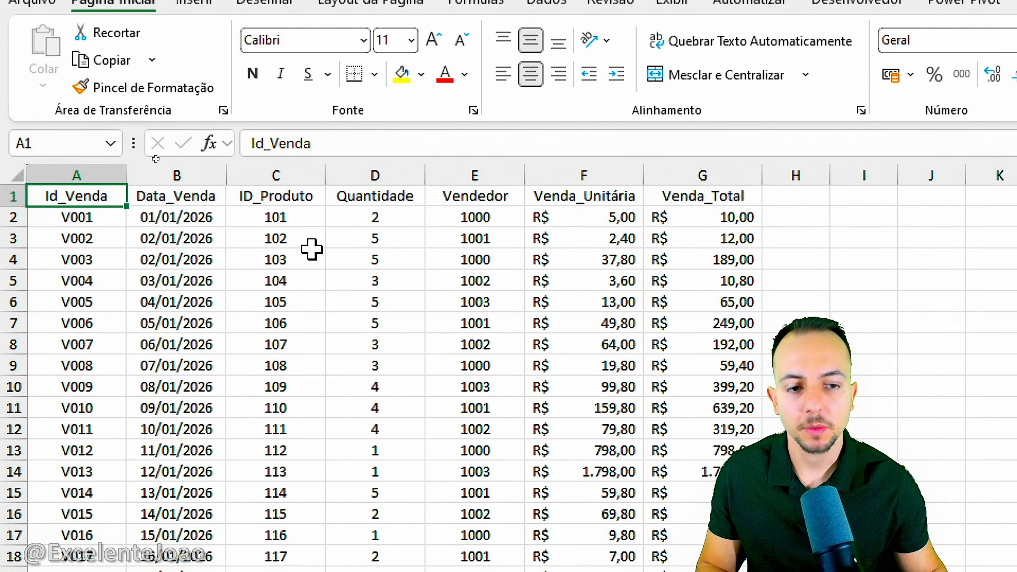
# Step: Examine the sales records in Planilha Vendas.xlsx, including the Id_Venda, ID_Produto and Vendedor columns
pyautogui.scroll(-20, 312, 249)
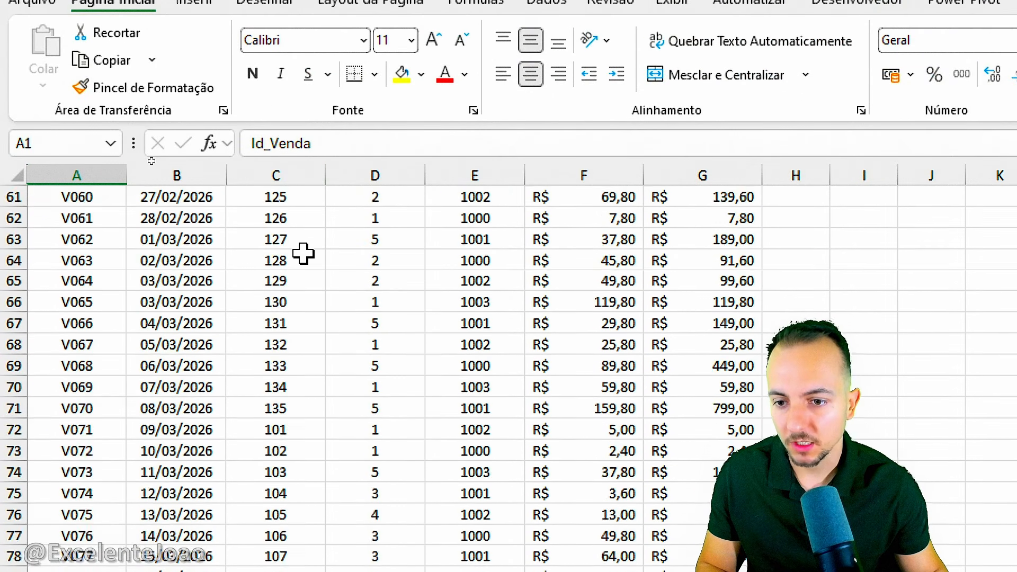
pyautogui.scroll(12, 304, 252)
pyautogui.scroll(8, 303, 253)
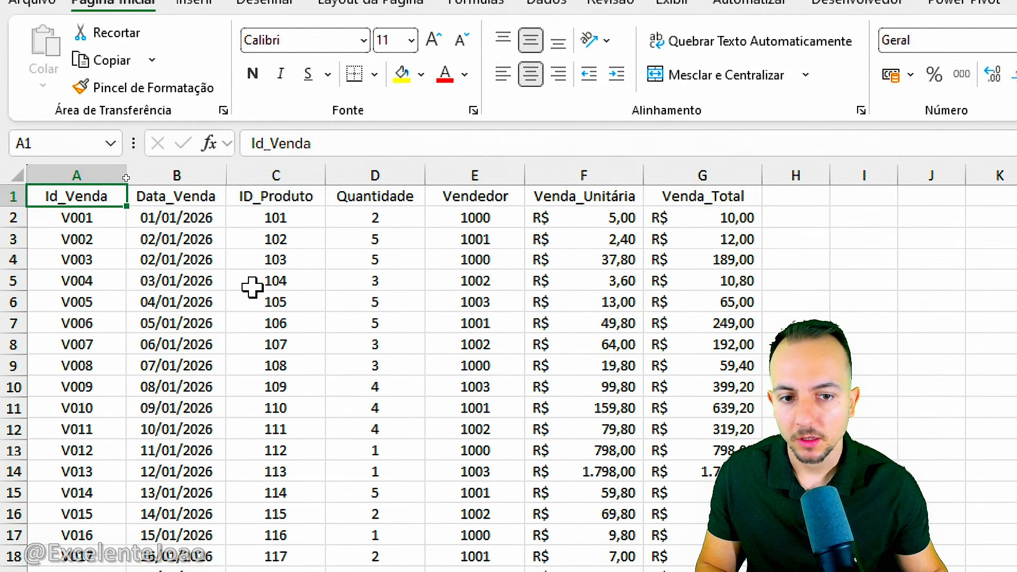
pyautogui.click(75, 174)
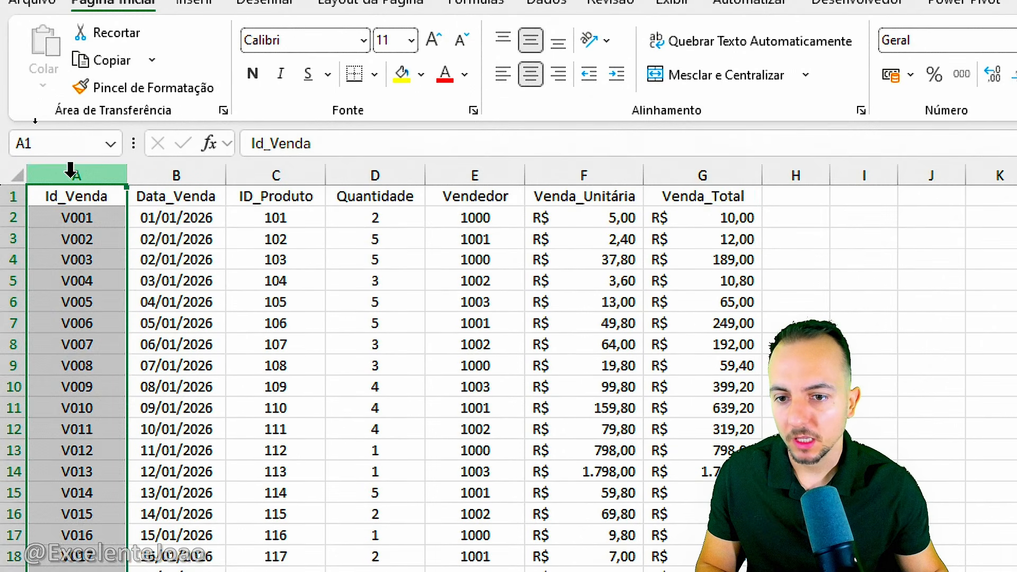
pyautogui.click(291, 172)
pyautogui.keyDown('ctrl'); pyautogui.click(491, 170); pyautogui.keyUp('ctrl')
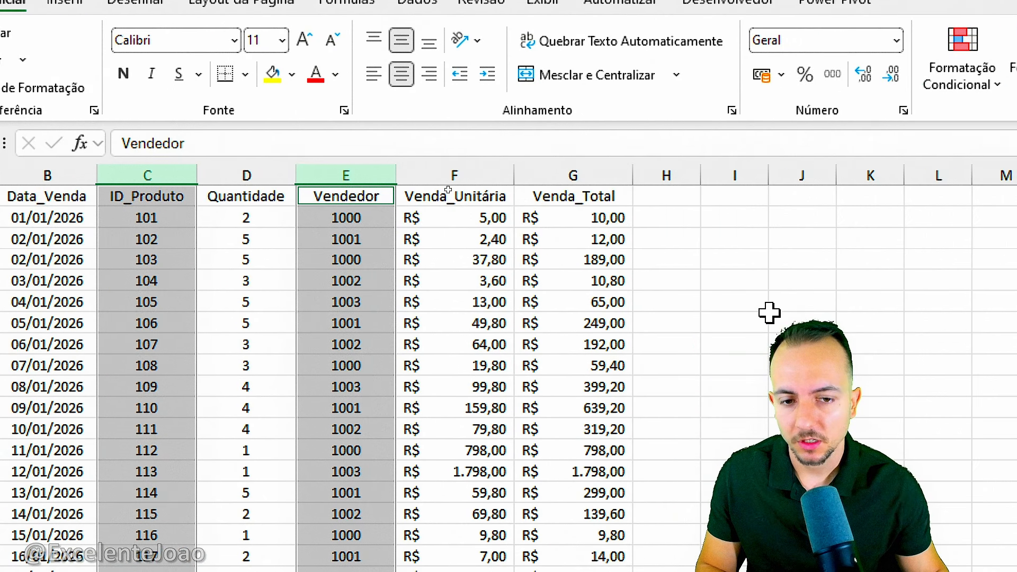
pyautogui.click(888, 301)
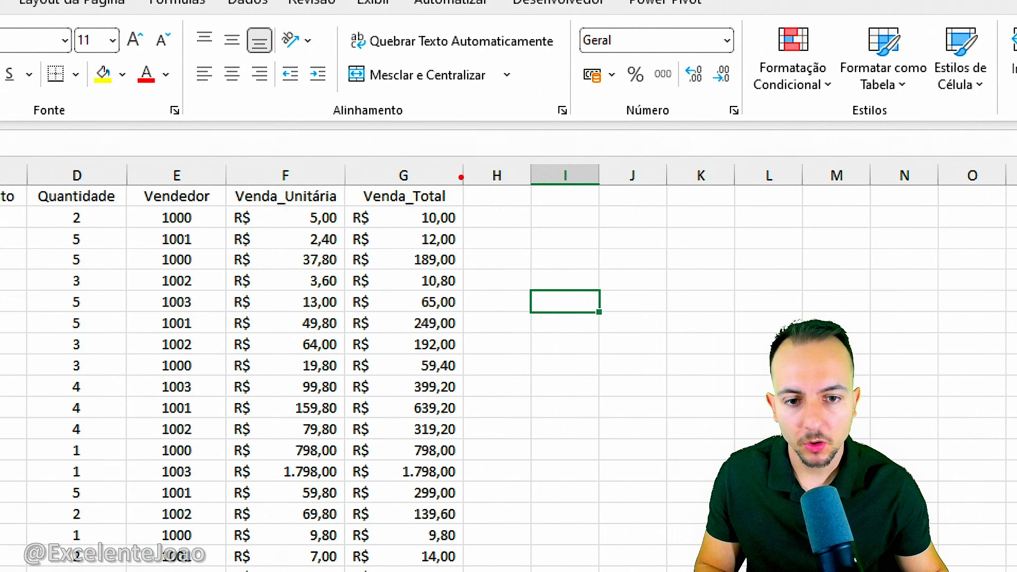
# Step: Review the empty columns H and I beside the sales data against the seller codes in the Vendedor column
pyautogui.moveTo(461, 177); pyautogui.dragTo(538, 341)
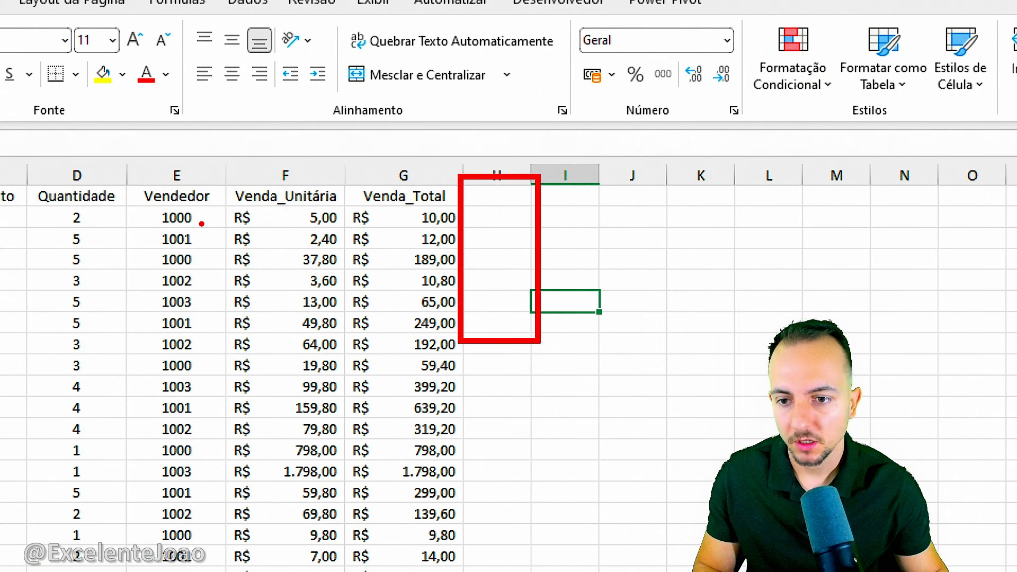
pyautogui.press('Escape')
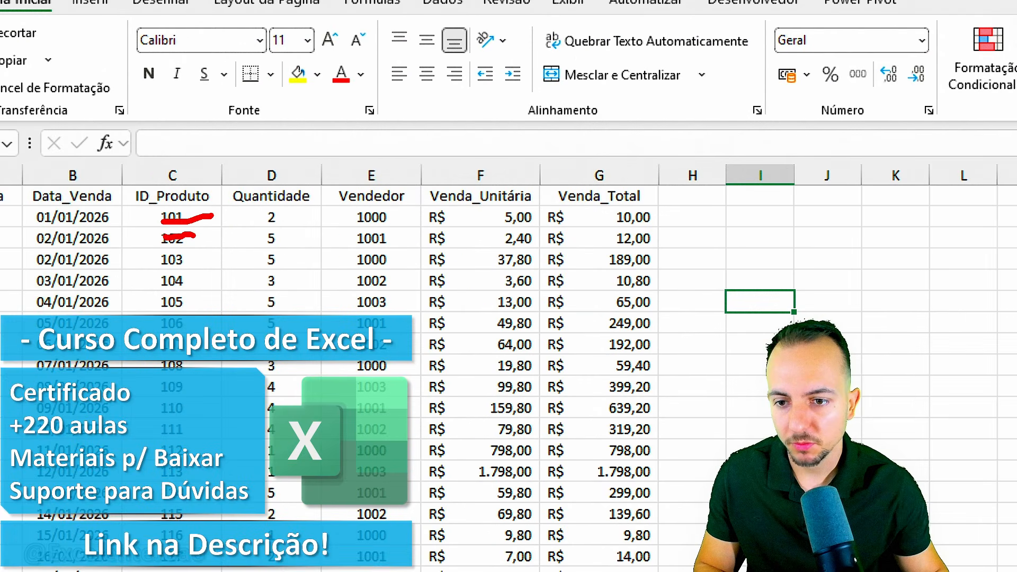
pyautogui.moveTo(689, 194)
pyautogui.mouseDown()
pyautogui.moveTo(669, 359)
pyautogui.moveTo(677, 219)
pyautogui.mouseUp()
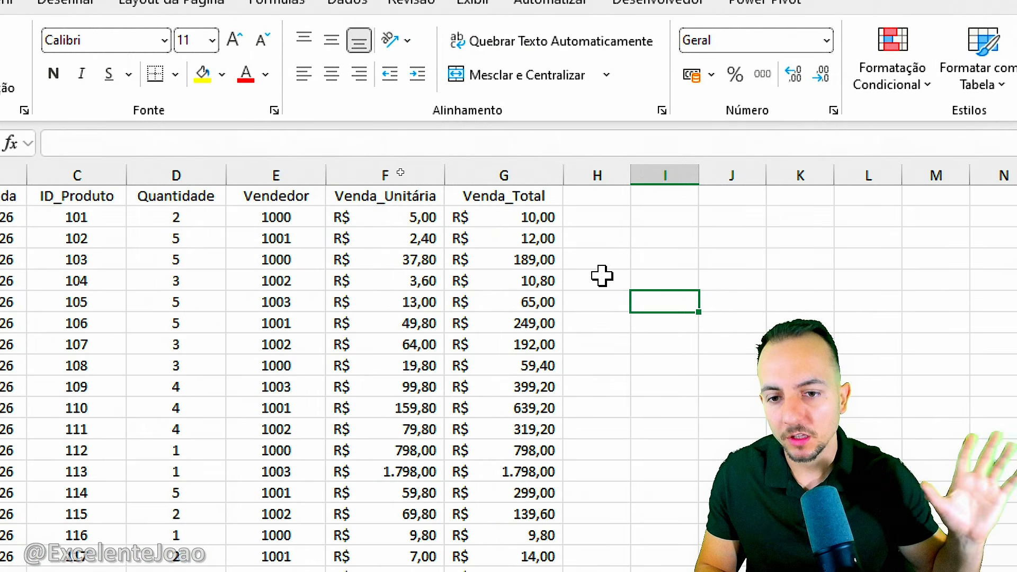
pyautogui.click(594, 165)
pyautogui.keyDown('ctrl'); pyautogui.click(674, 173); pyautogui.keyUp('ctrl')
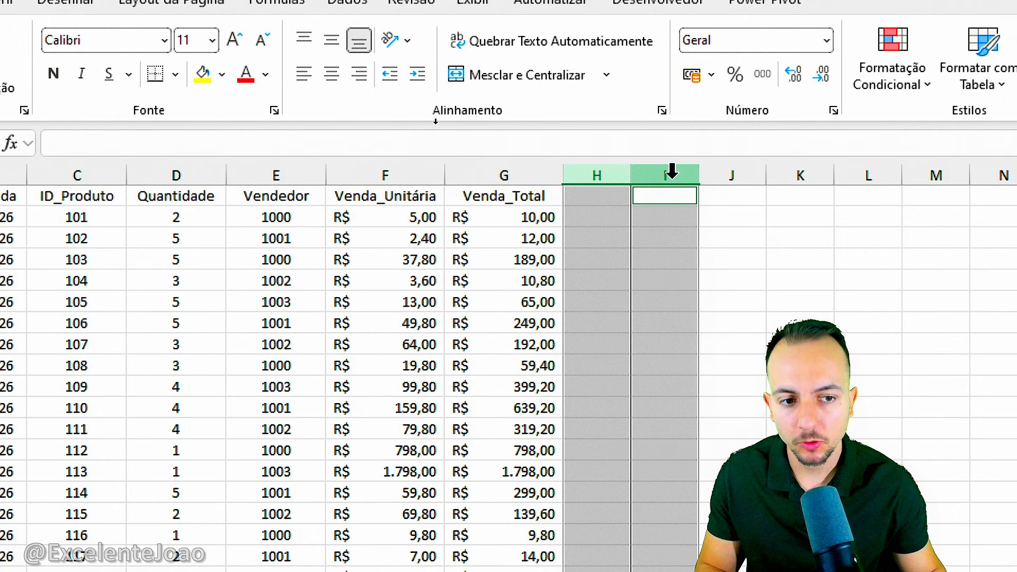
pyautogui.click(590, 278)
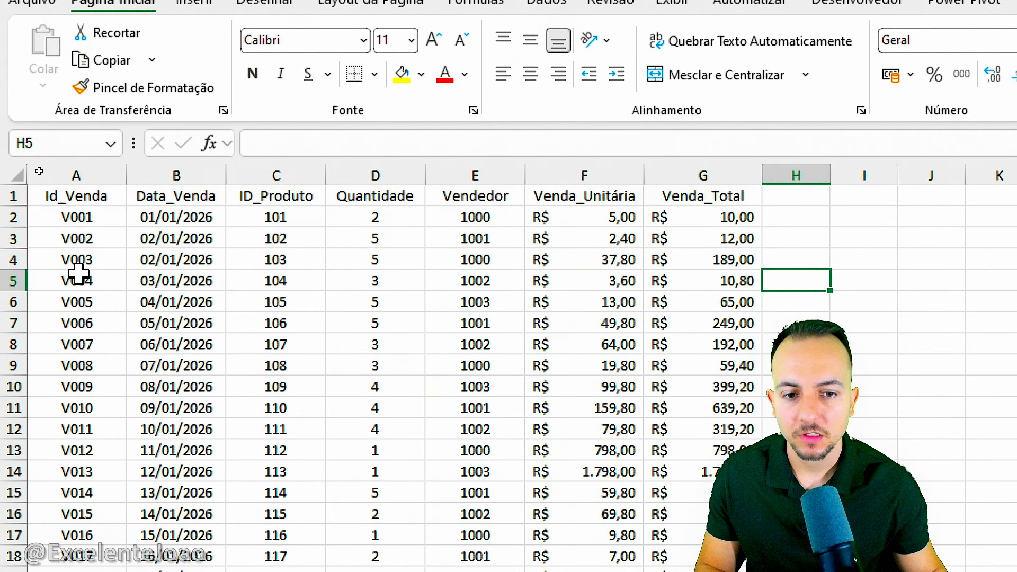
pyautogui.click(490, 170)
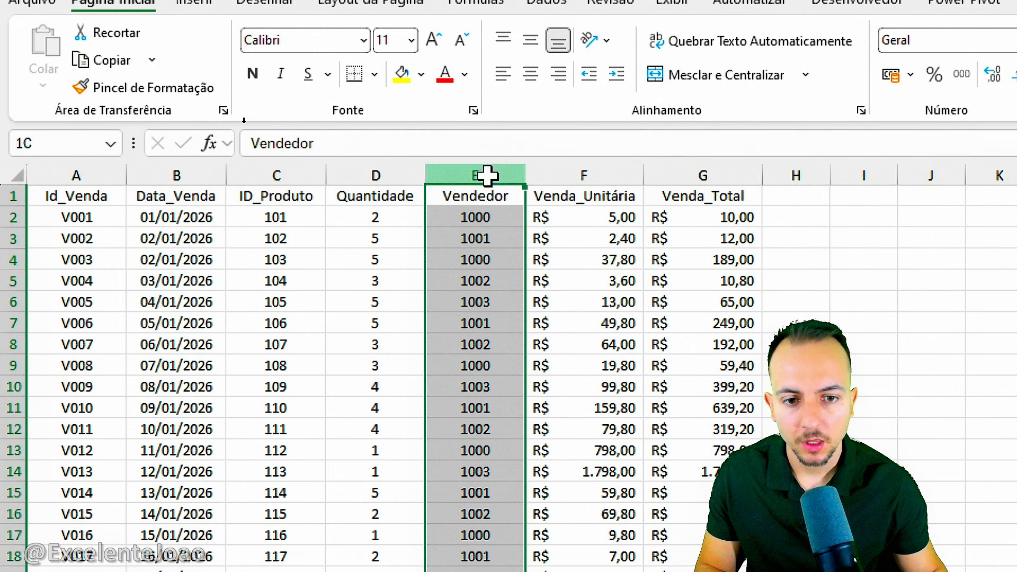
pyautogui.hotkey('ctrl', '2')
pyautogui.moveTo(477, 199)
pyautogui.mouseDown()
pyautogui.moveTo(455, 256)
pyautogui.moveTo(472, 197)
pyautogui.mouseUp()
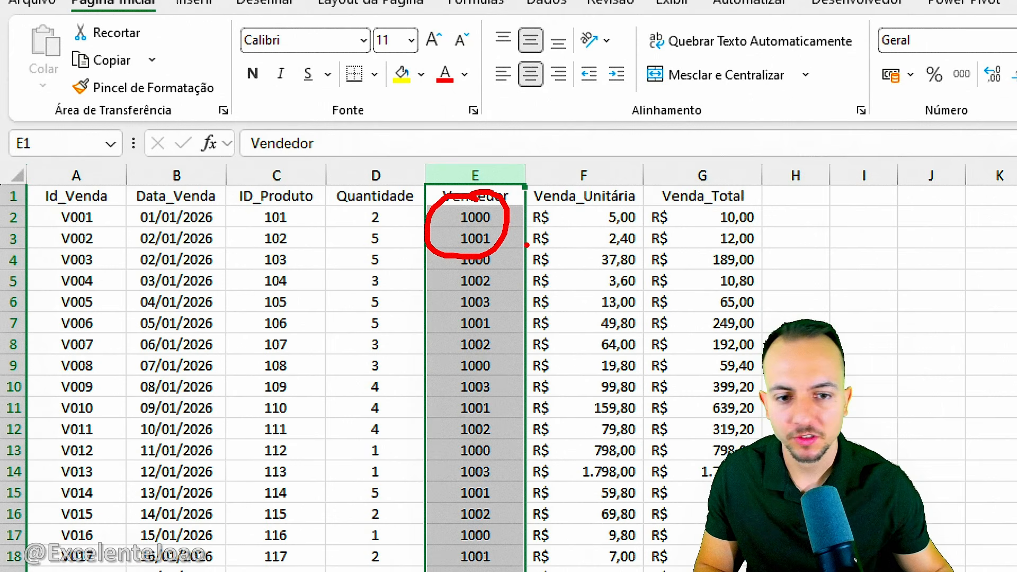
pyautogui.press('Escape')
pyautogui.click(551, 169)
pyautogui.click(820, 167)
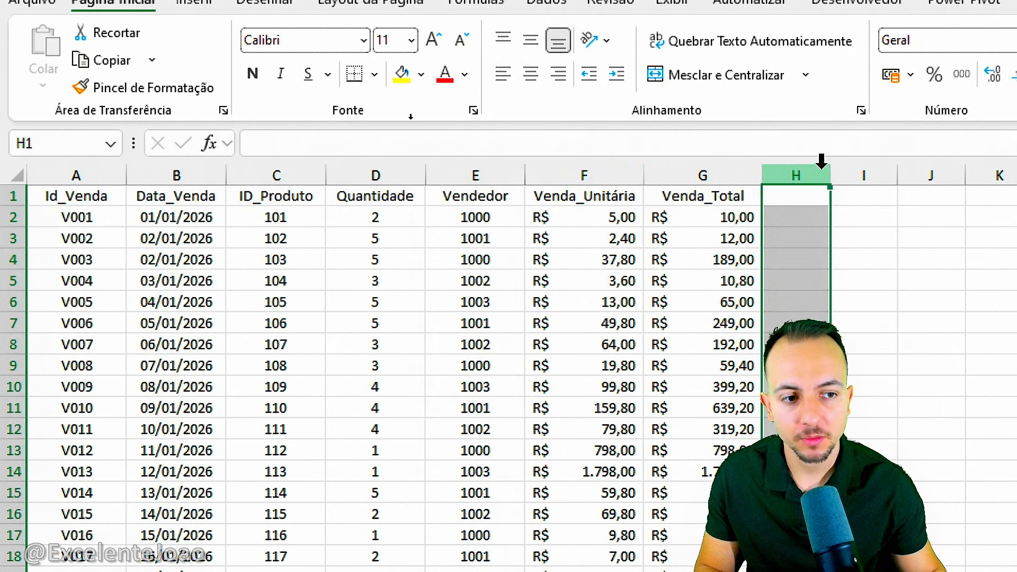
pyautogui.click(861, 171)
pyautogui.click(455, 175)
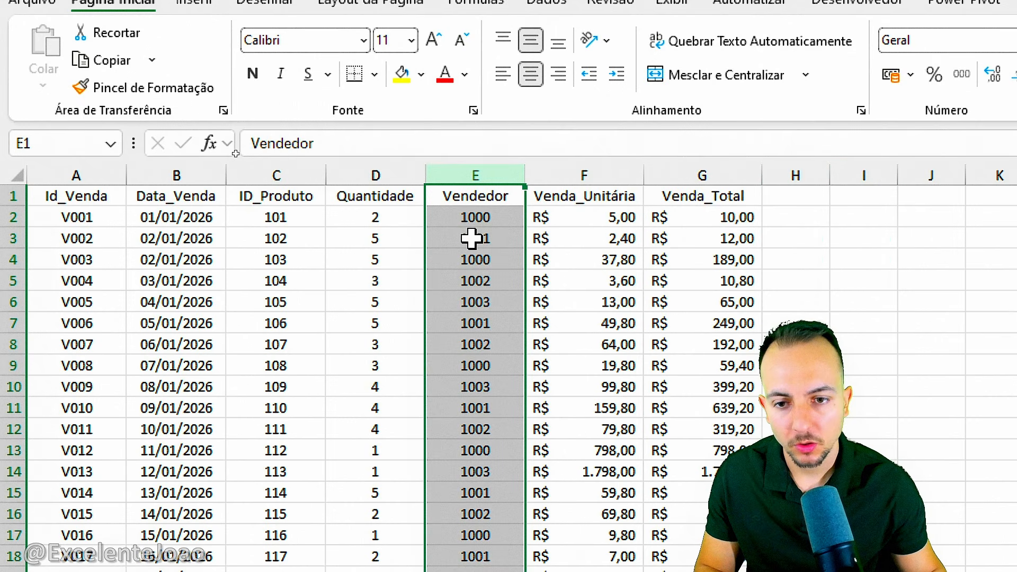
# Step: Convert the sales data in A1:G700 of Planilha Vendas.xlsx into a table with headers and close the workbook, saving its changes
pyautogui.click(118, 197)
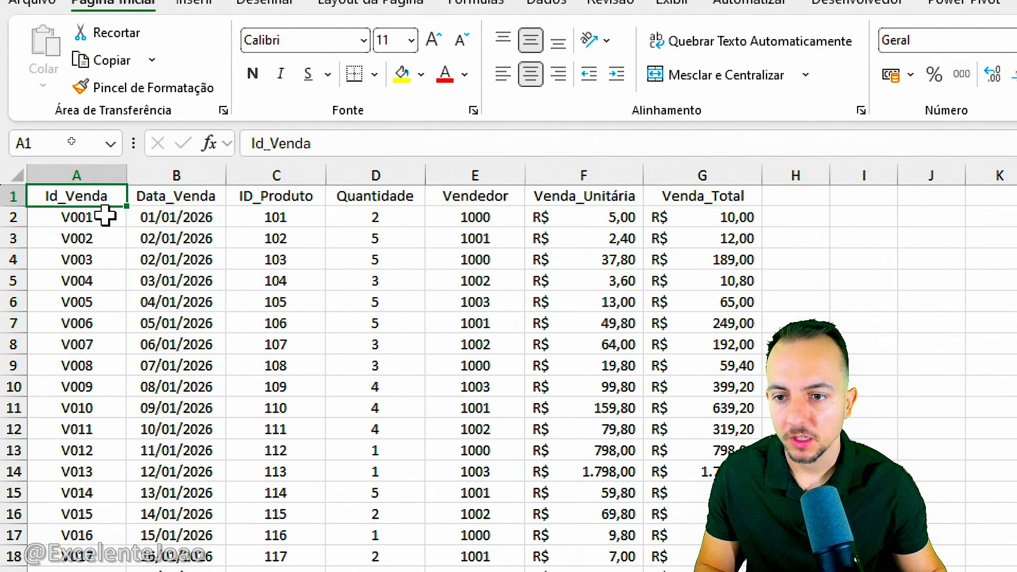
pyautogui.click(154, 254)
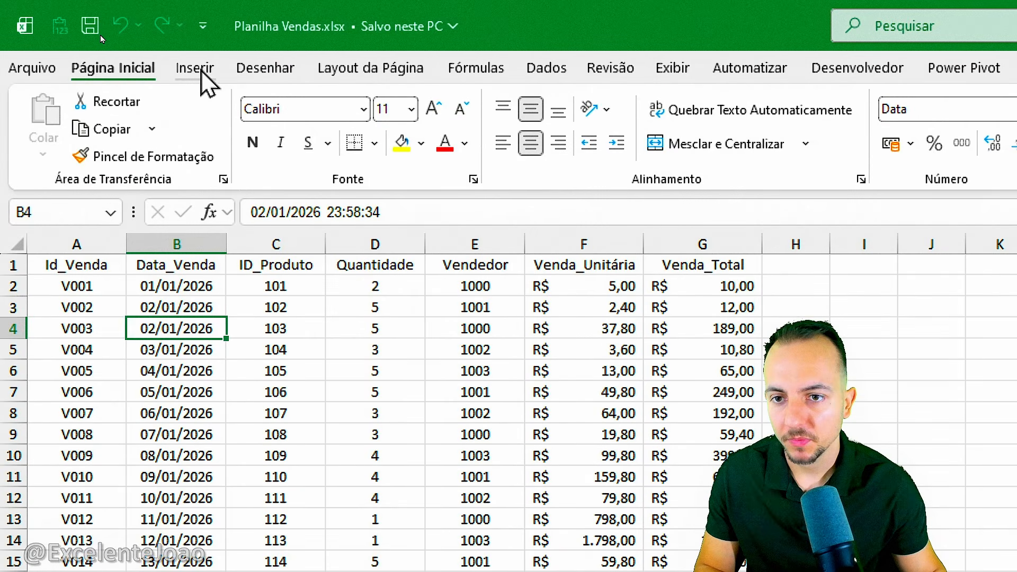
pyautogui.click(200, 72)
pyautogui.click(224, 132)
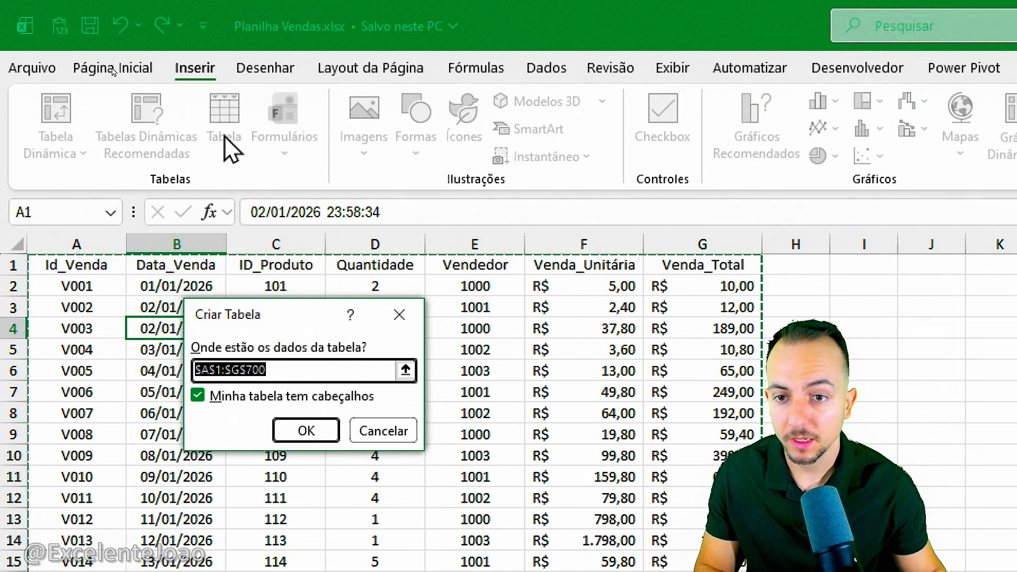
pyautogui.click(306, 431)
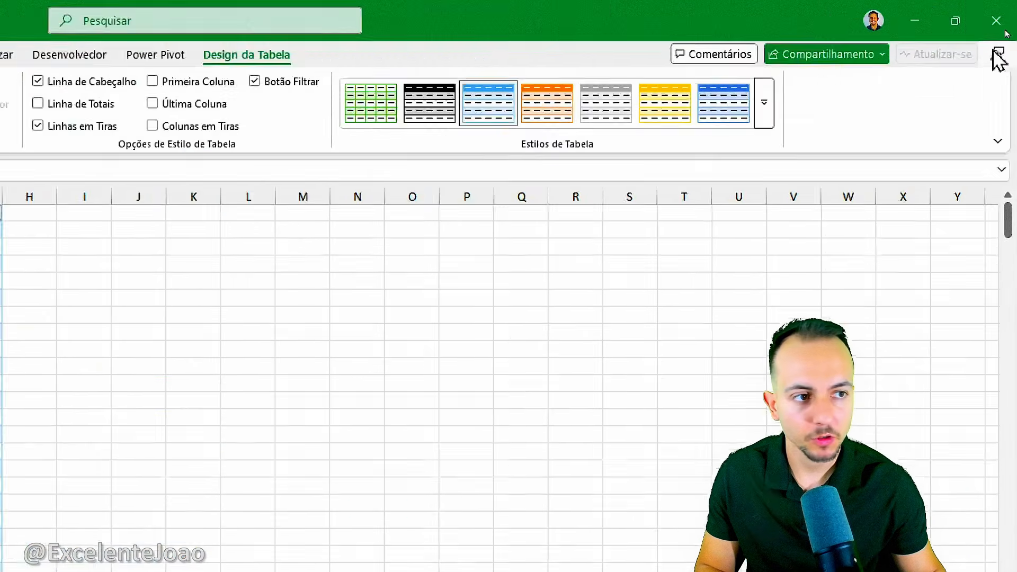
pyautogui.click(997, 21)
pyautogui.click(499, 369)
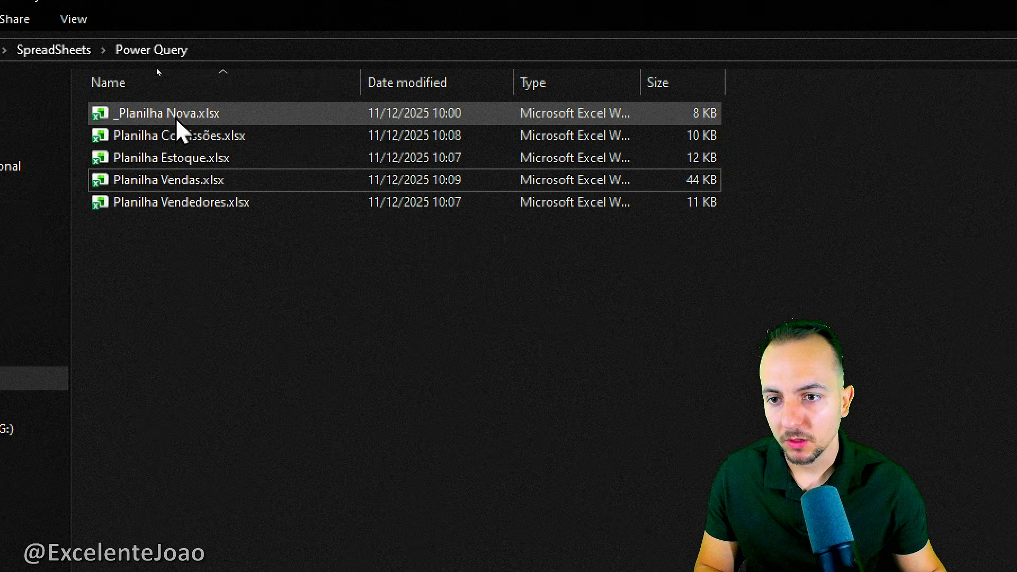
# Step: Open _Planilha Nova.xlsx and load Planilha Vendas.xlsx into the Power Query Navigator as an Excel workbook source
pyautogui.click(177, 119)
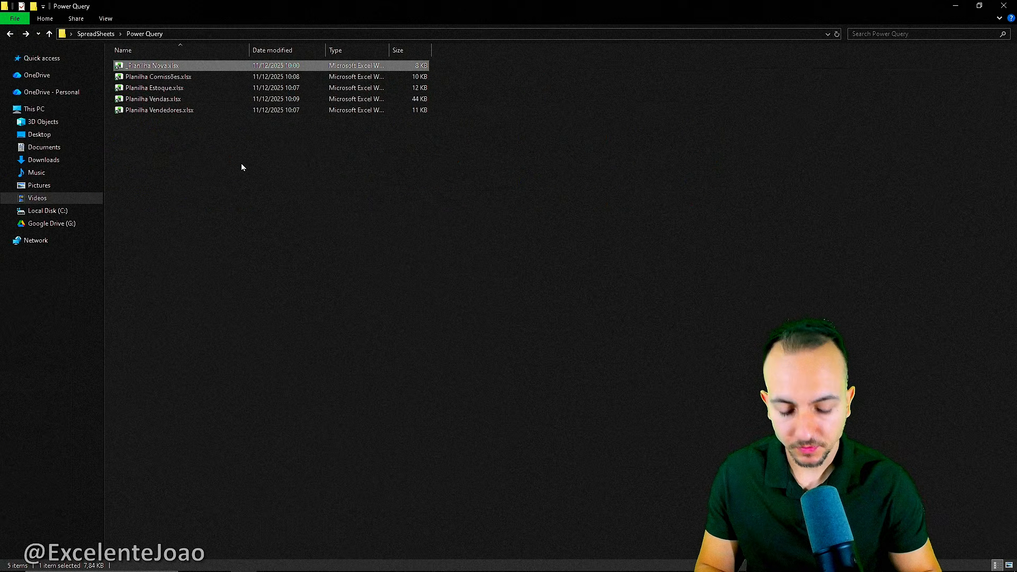
pyautogui.press('Return')
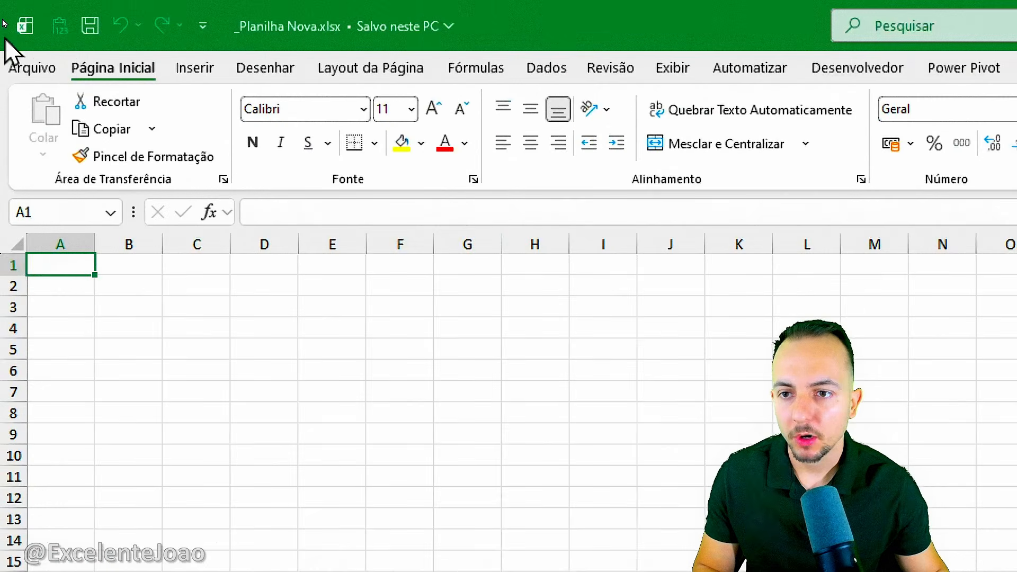
pyautogui.click(273, 34)
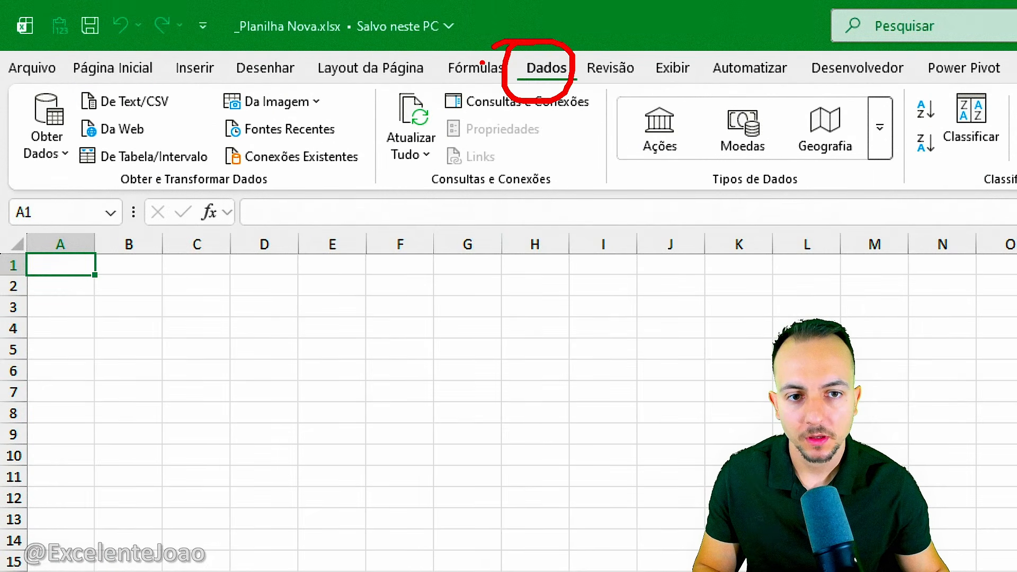
pyautogui.click(47, 151)
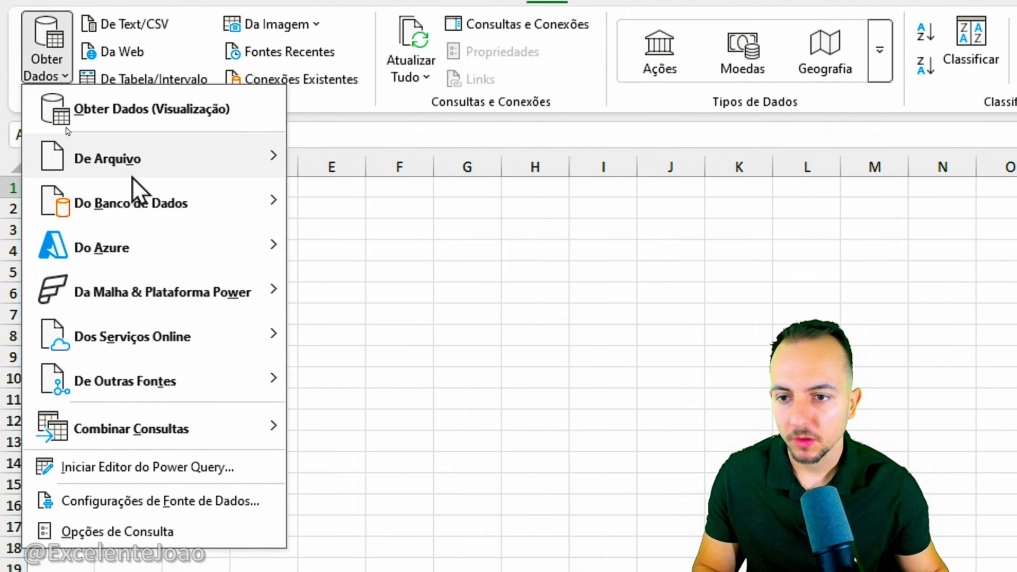
pyautogui.moveTo(128, 174)
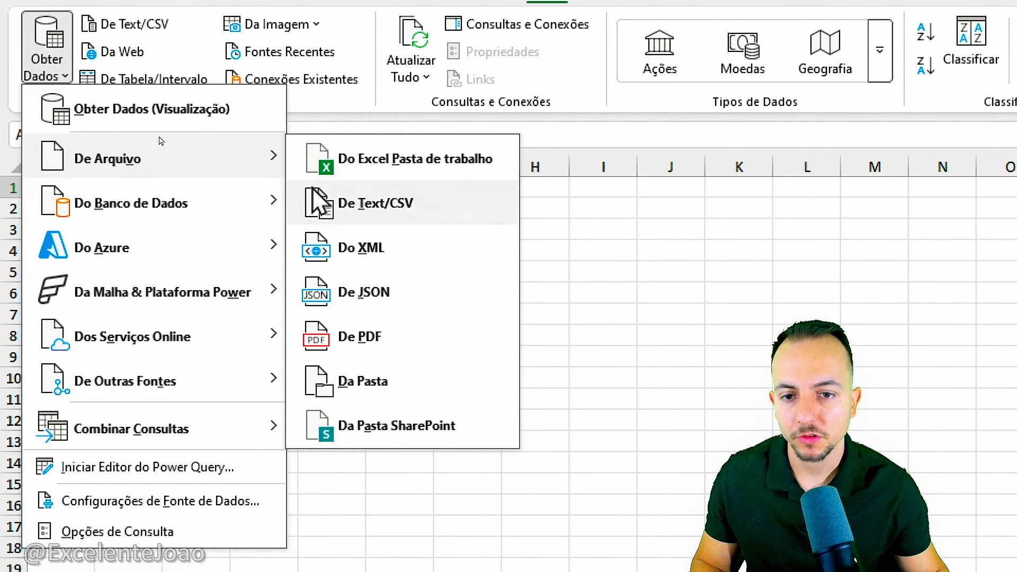
pyautogui.click(389, 170)
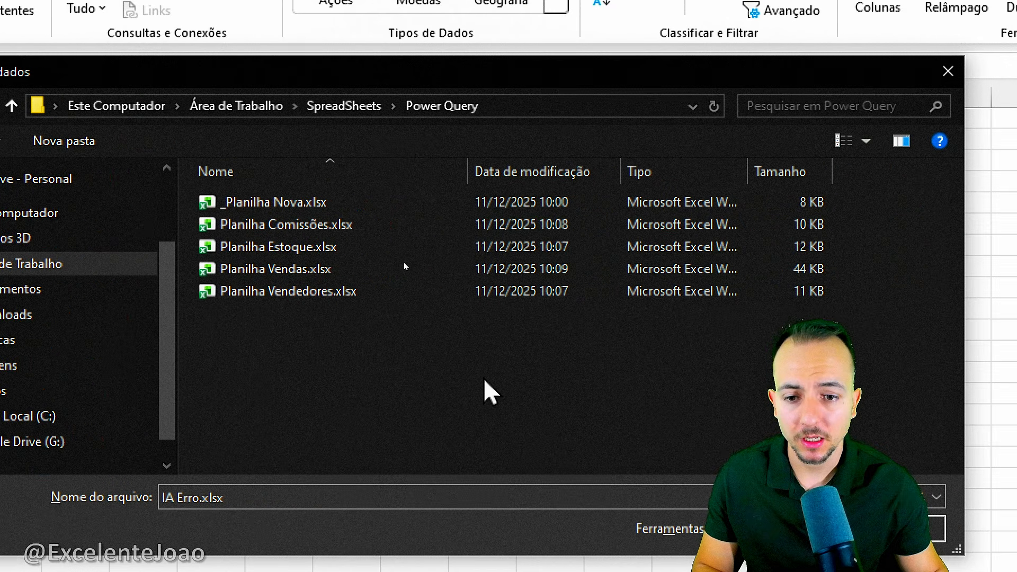
pyautogui.click(319, 271)
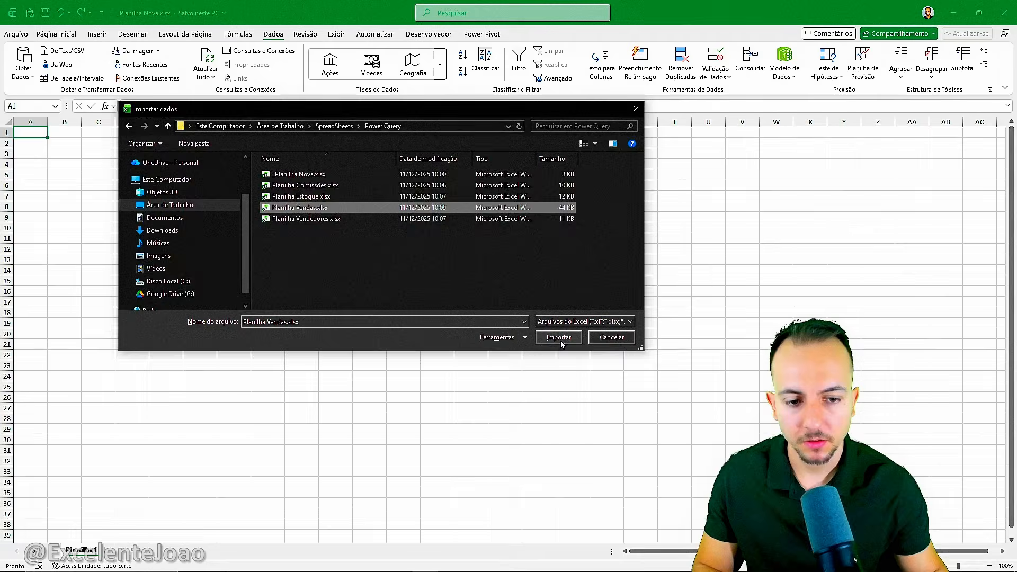
pyautogui.click(800, 529)
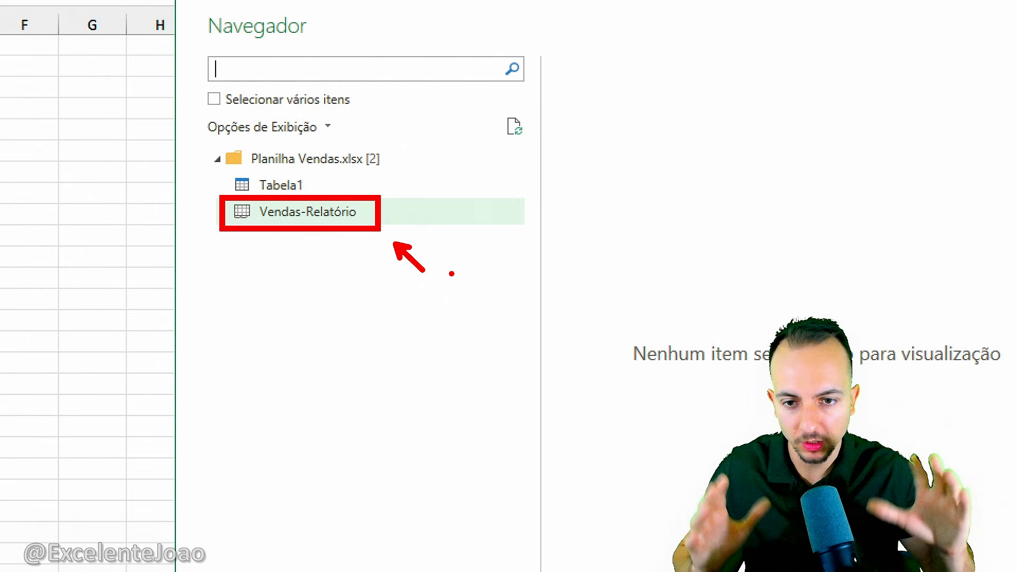
# Step: Select Tabela1 from Planilha Vendas.xlsx and open it for transformation in the Power Query Editor
pyautogui.click(341, 190)
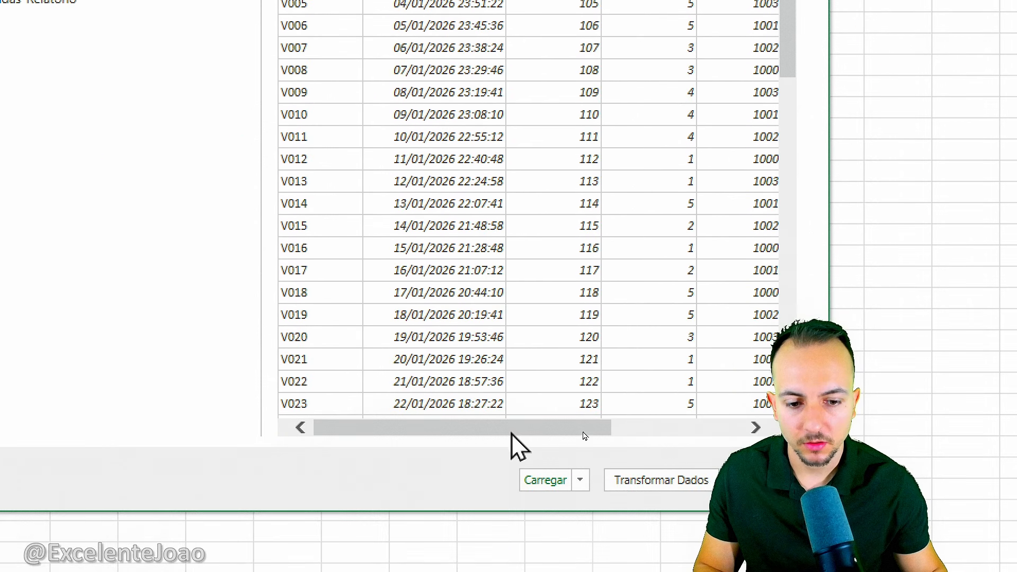
pyautogui.moveTo(535, 428)
pyautogui.mouseDown()
pyautogui.moveTo(652, 424)
pyautogui.moveTo(533, 427)
pyautogui.mouseUp()
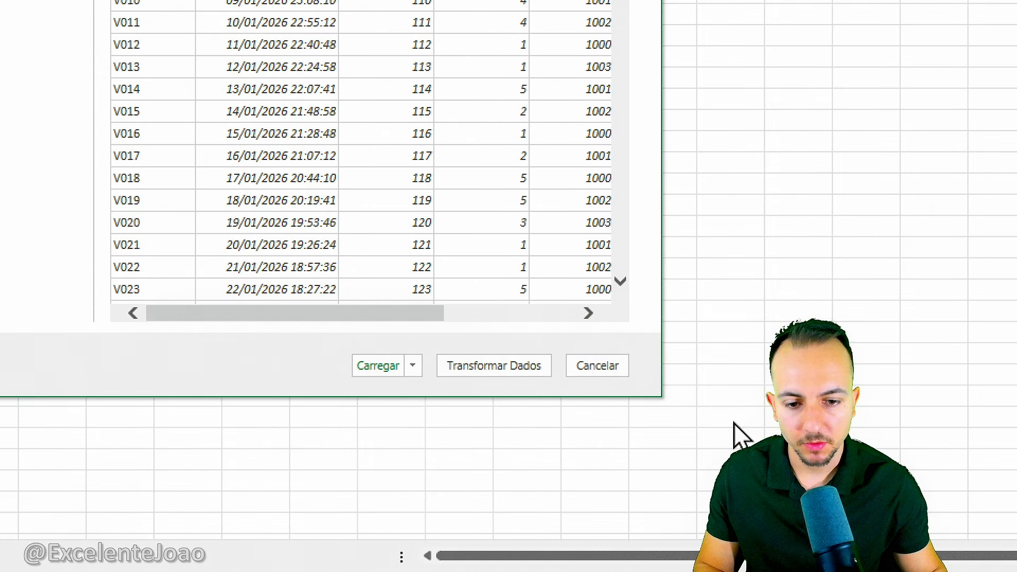
pyautogui.click(502, 367)
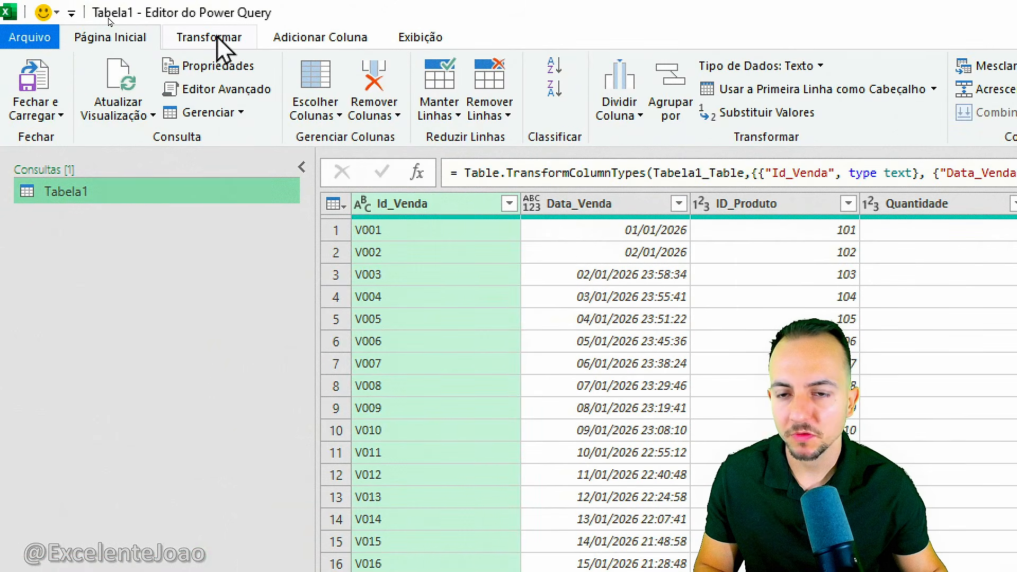
pyautogui.click(222, 48)
pyautogui.click(313, 44)
pyautogui.click(429, 43)
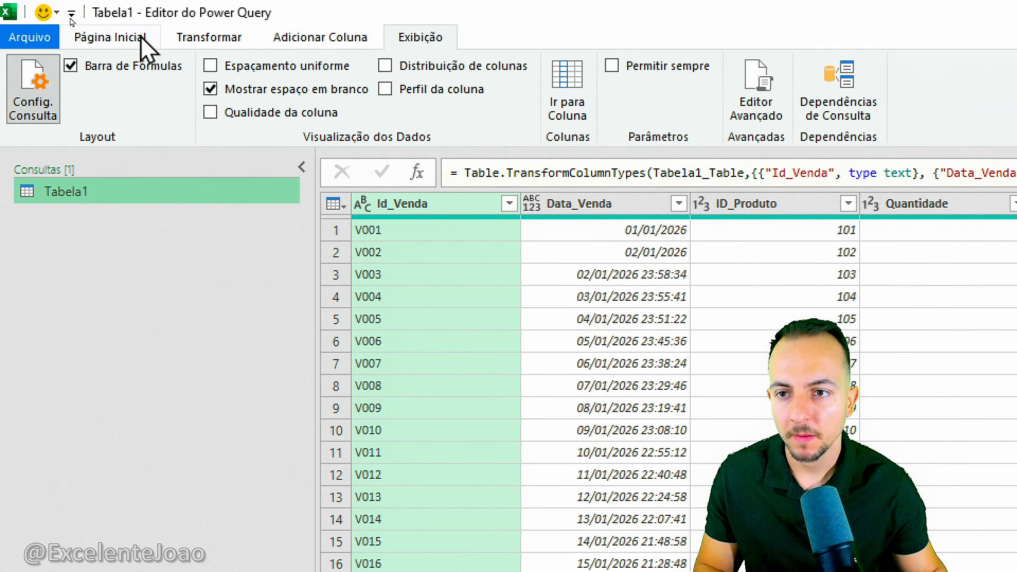
pyautogui.click(142, 42)
pyautogui.click(198, 42)
pyautogui.click(273, 43)
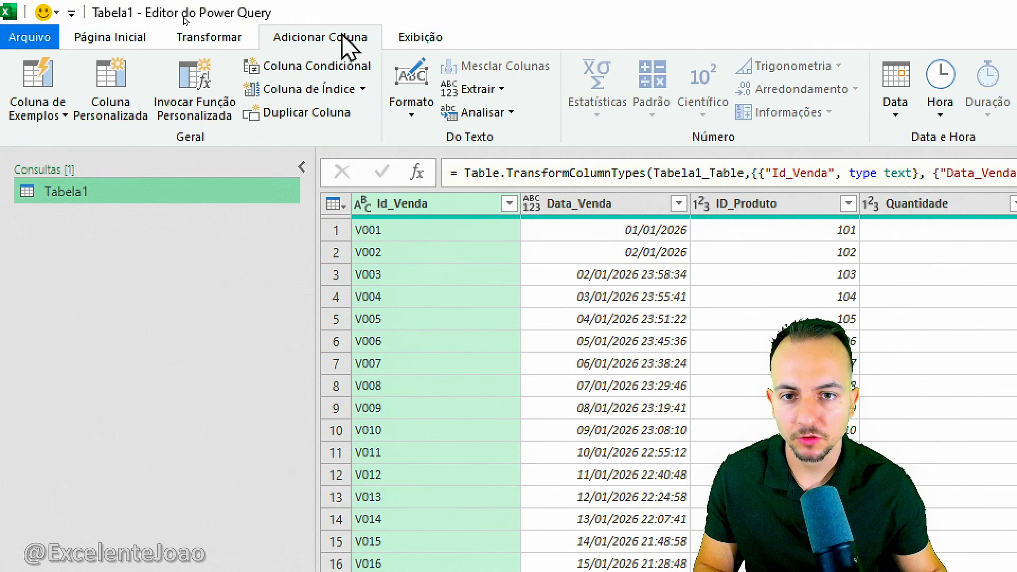
pyautogui.click(424, 39)
pyautogui.click(323, 38)
pyautogui.click(193, 38)
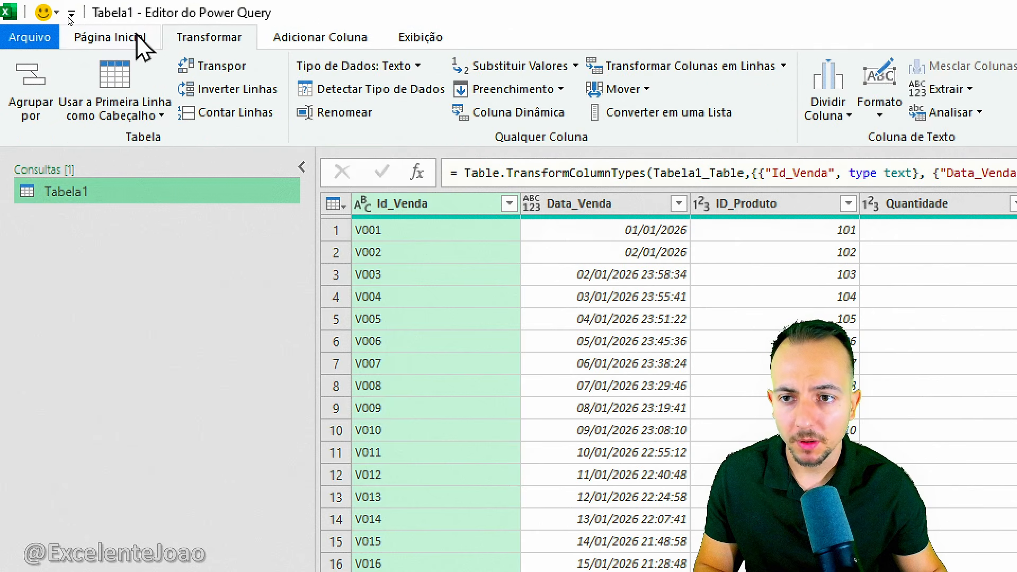
pyautogui.click(137, 36)
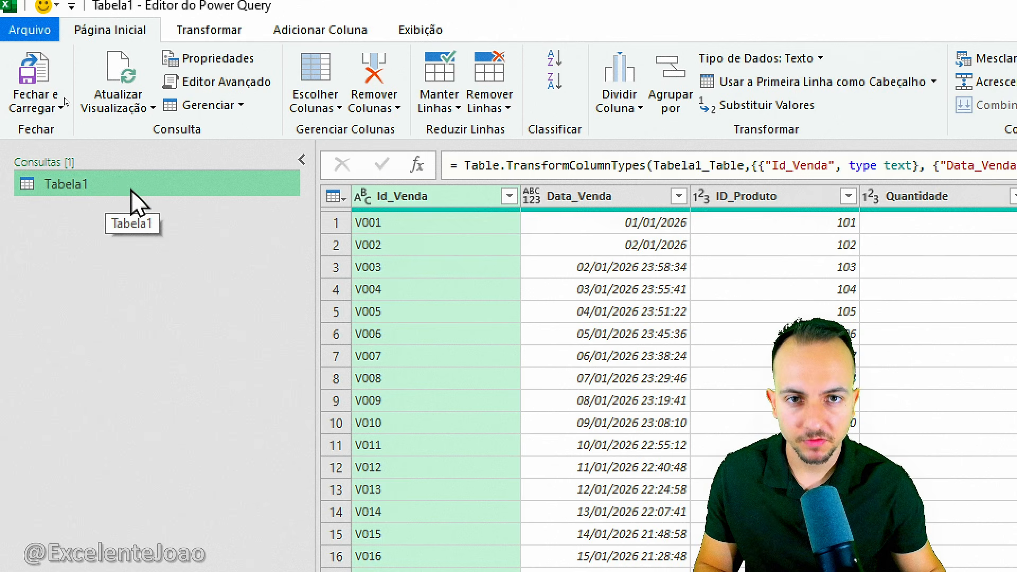
# Step: Rename the Tabela1 query holding the sales data as Vendas
pyautogui.rightClick(76, 186)
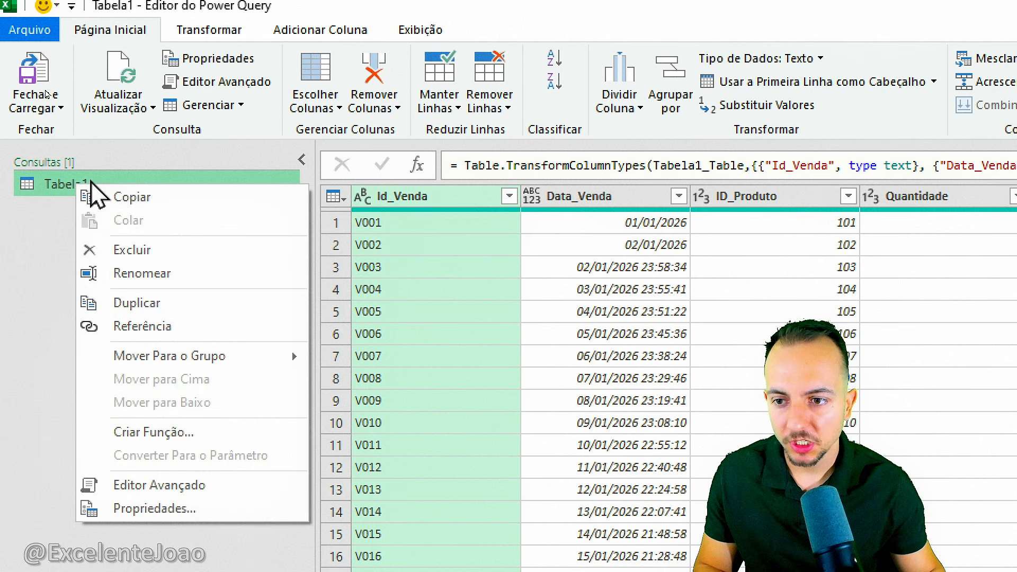
pyautogui.click(159, 273)
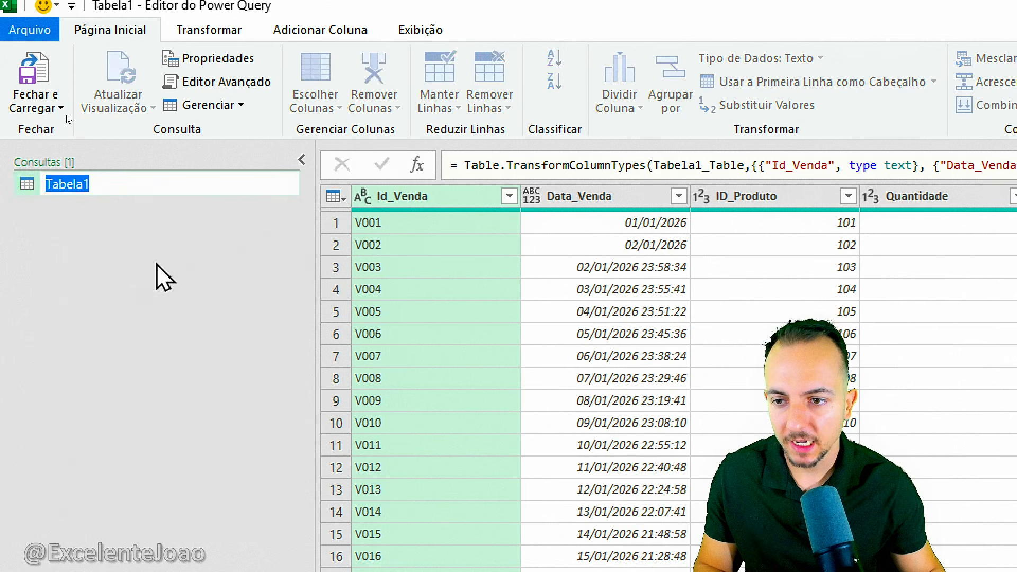
pyautogui.write('Vendas')
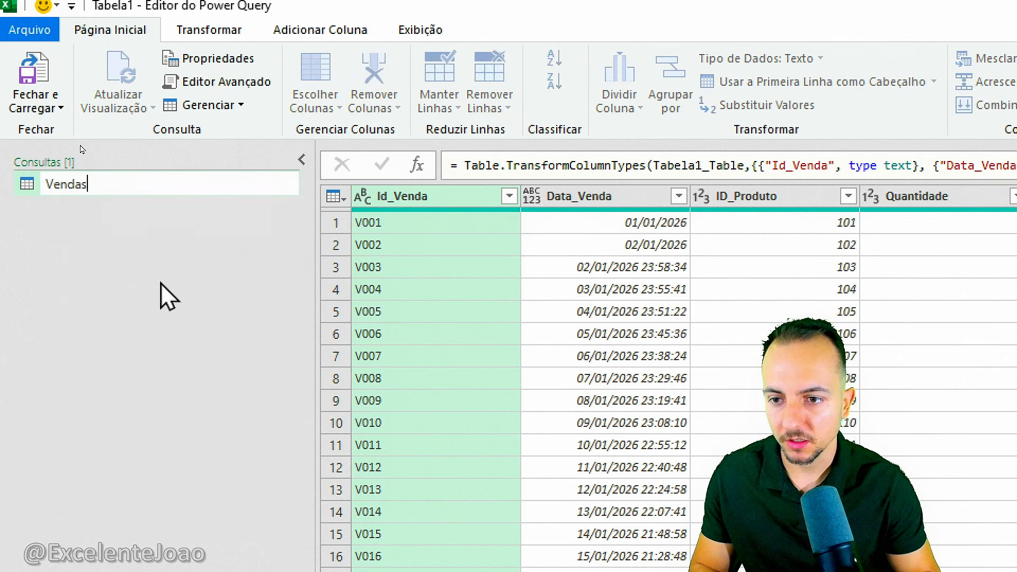
pyautogui.press('Return')
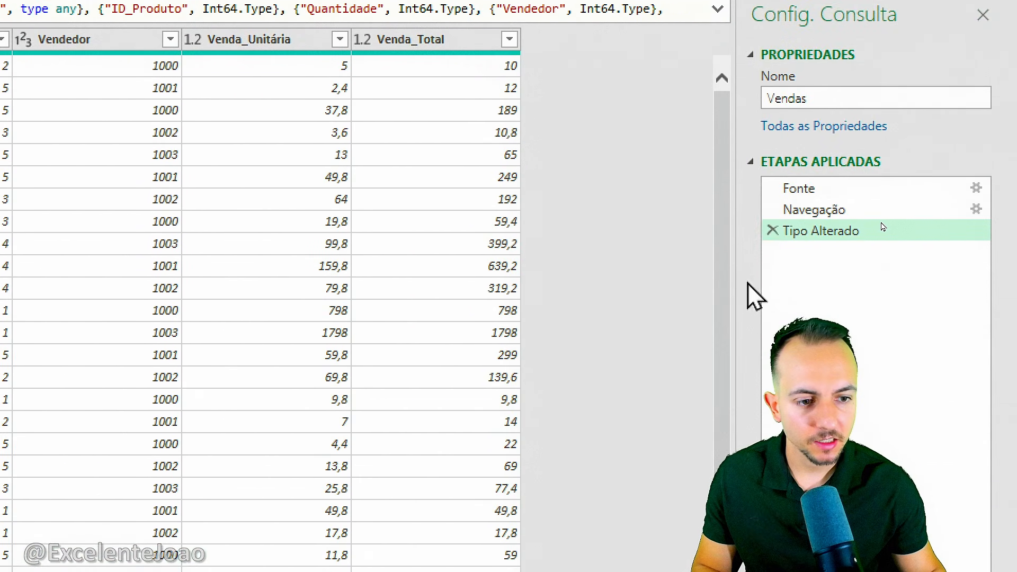
pyautogui.moveTo(742, 275); pyautogui.dragTo(756, 290)
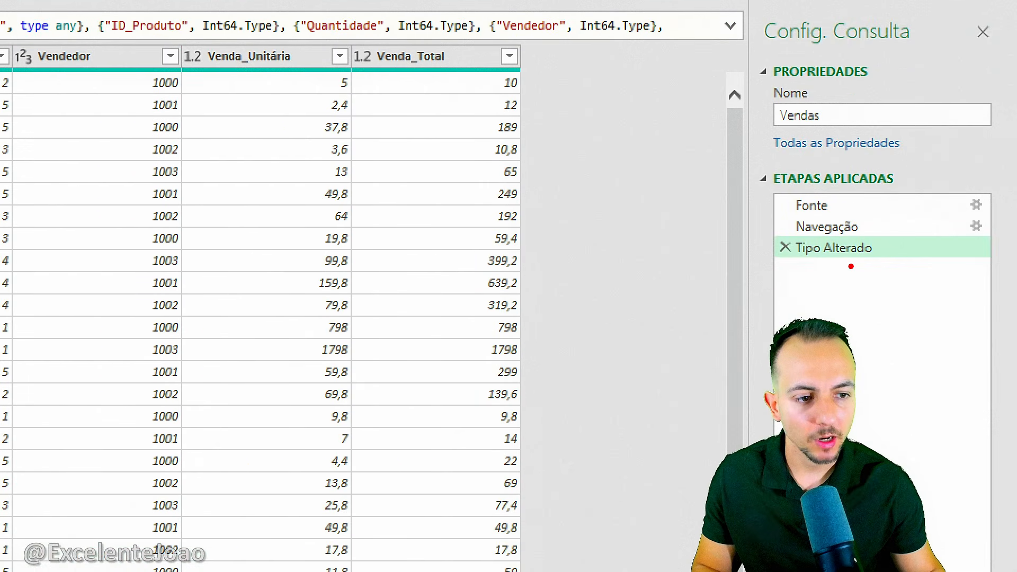
pyautogui.moveTo(826, 188)
pyautogui.mouseDown()
pyautogui.moveTo(764, 185)
pyautogui.moveTo(919, 195)
pyautogui.moveTo(792, 192)
pyautogui.mouseUp()
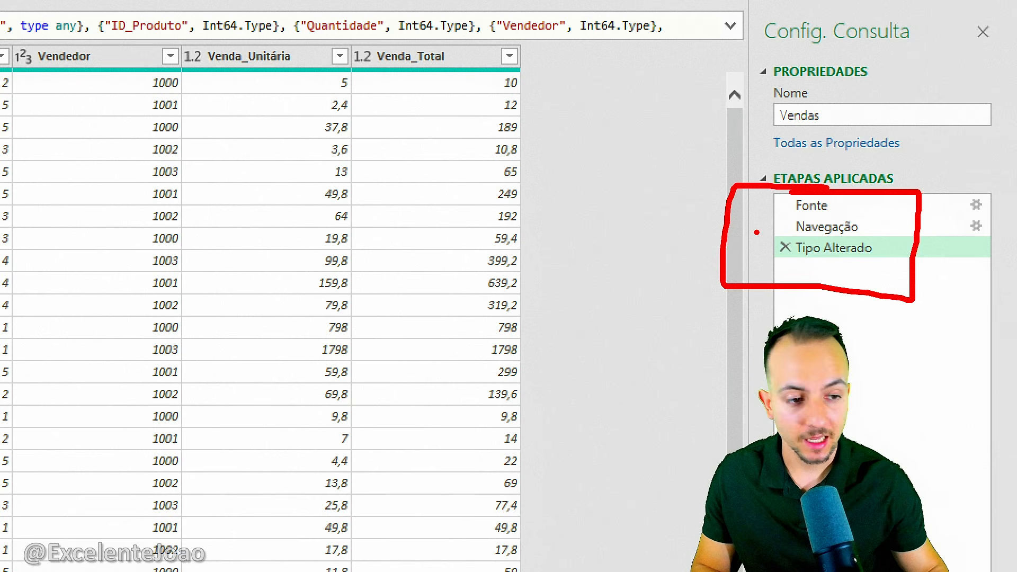
pyautogui.press('Escape')
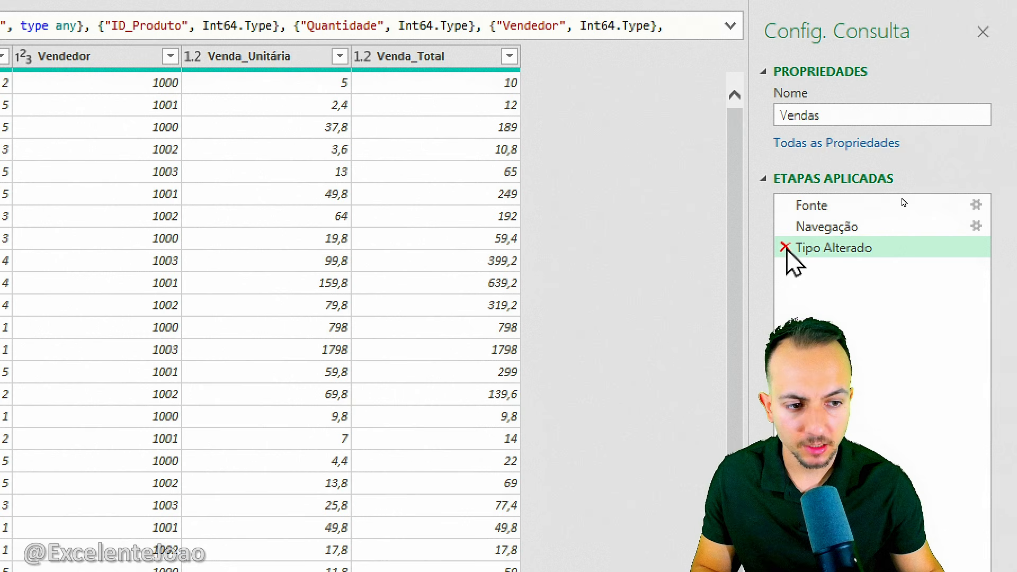
pyautogui.rightClick(815, 249)
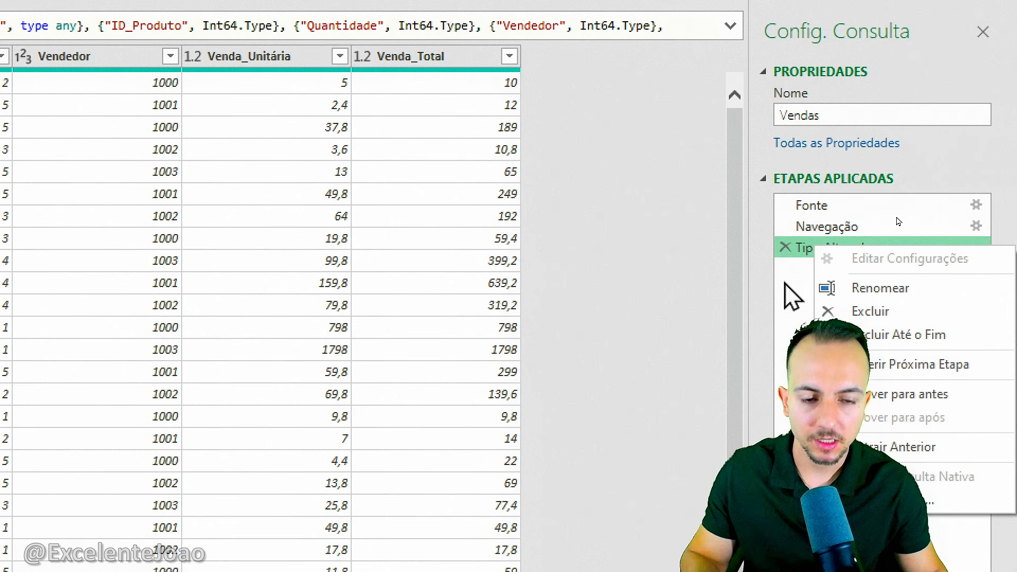
pyautogui.click(633, 272)
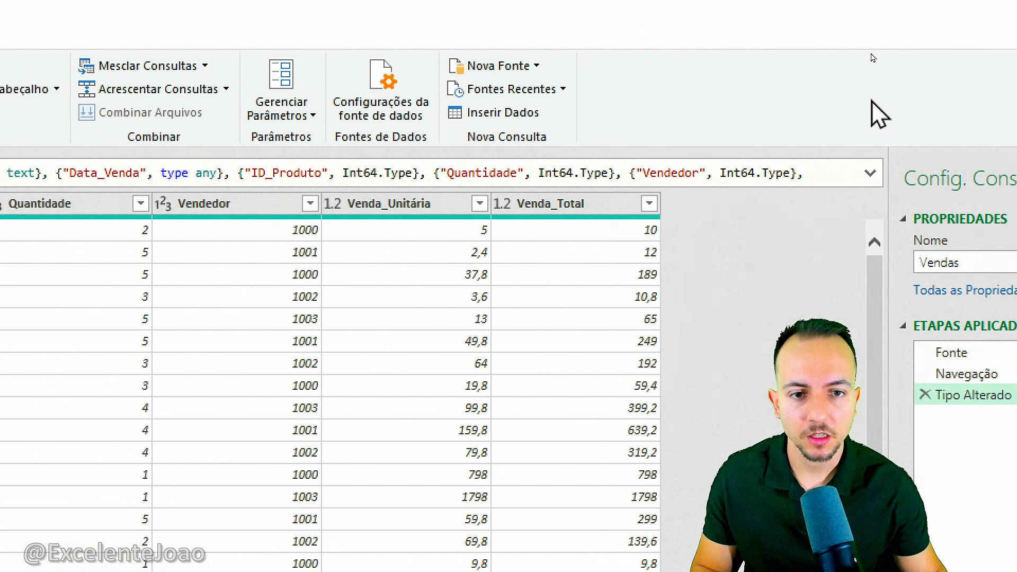
# Step: Add Tabela1 from the Excel workbook Planilha Comissões.xlsx as a new source query
pyautogui.click(536, 68)
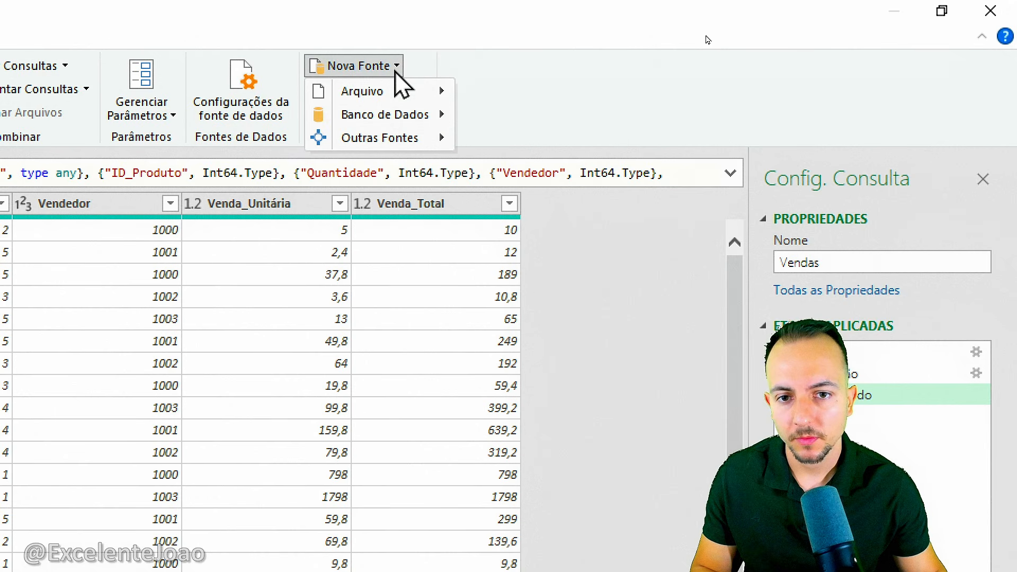
pyautogui.moveTo(420, 95)
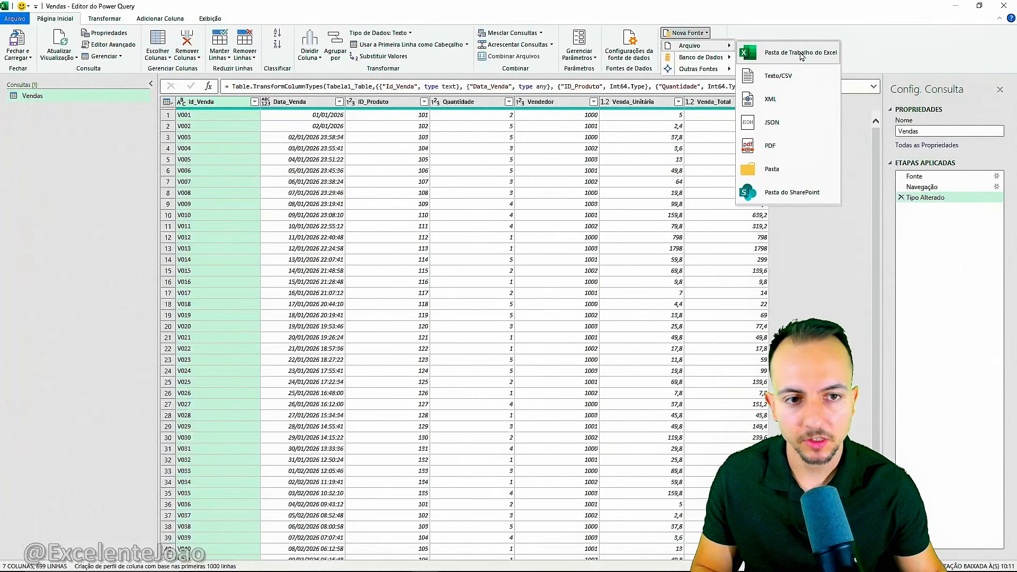
pyautogui.click(585, 106)
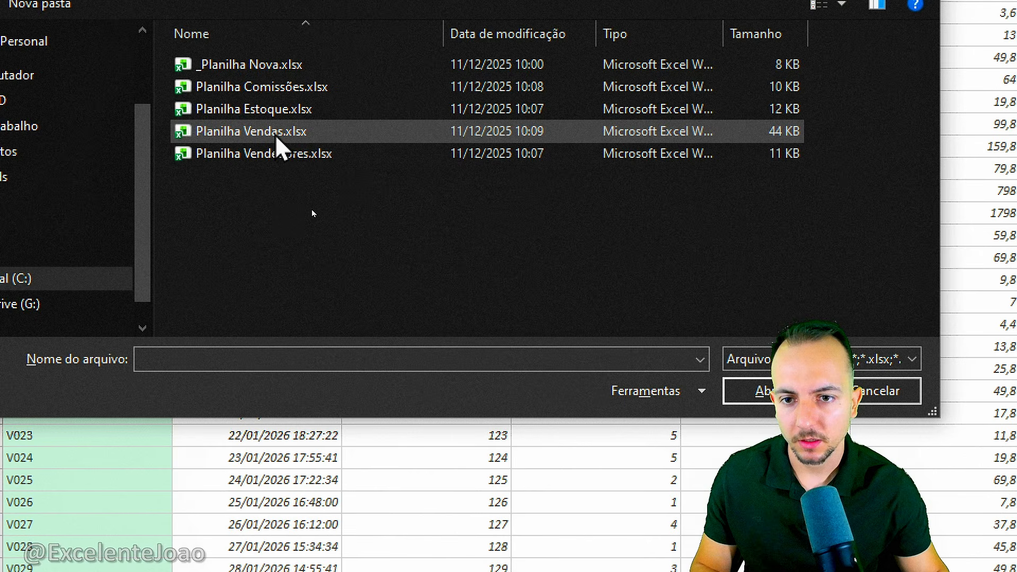
pyautogui.click(270, 95)
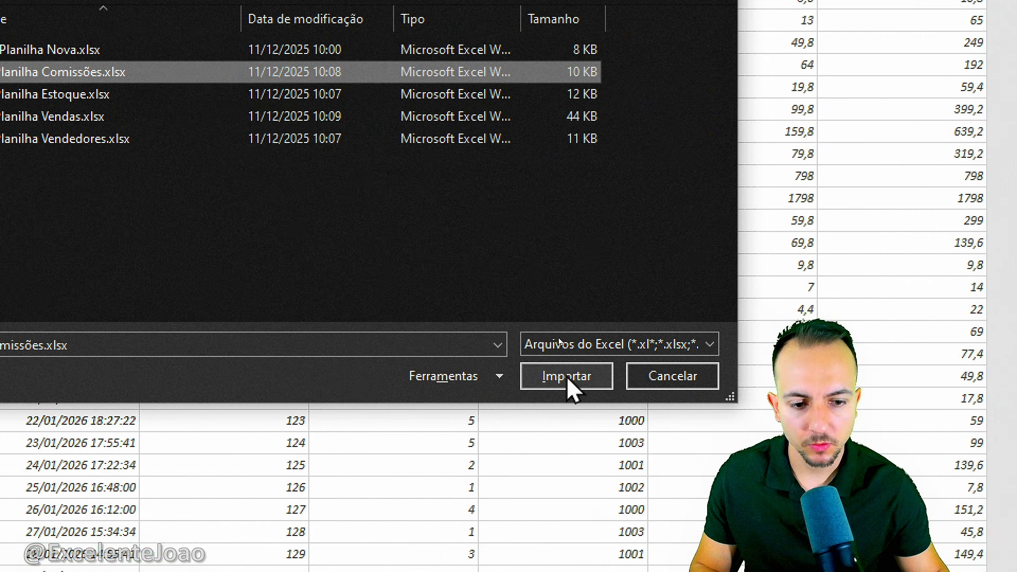
pyautogui.click(568, 378)
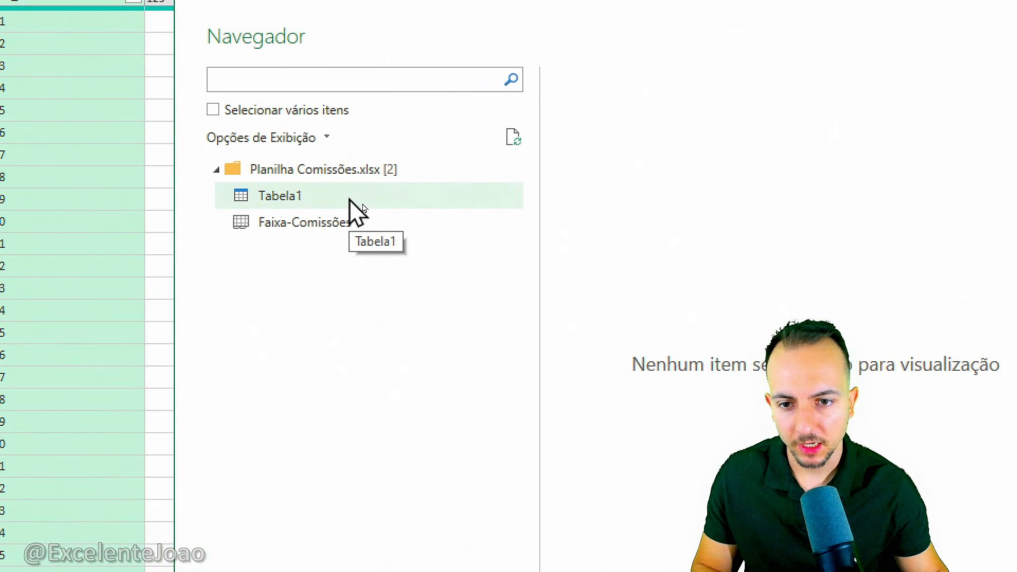
pyautogui.click(362, 204)
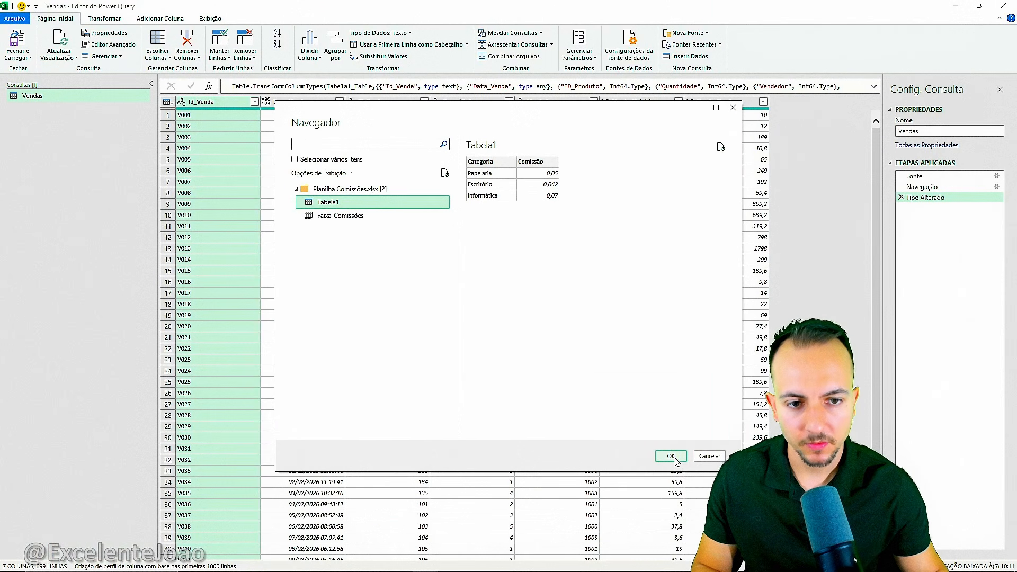
pyautogui.click(671, 457)
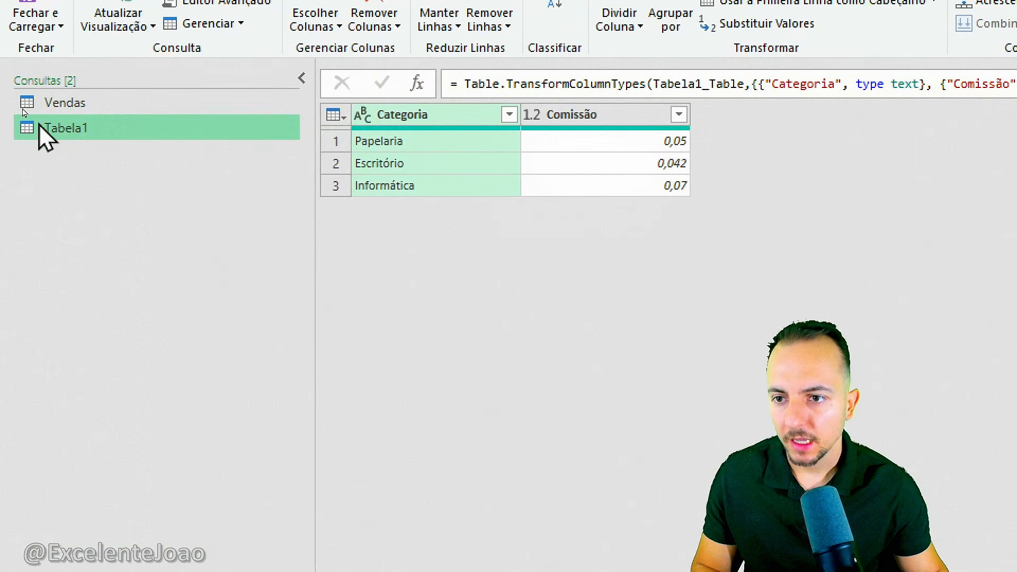
# Step: Rename the newly imported Tabela1 query as Comissões
pyautogui.rightClick(84, 129)
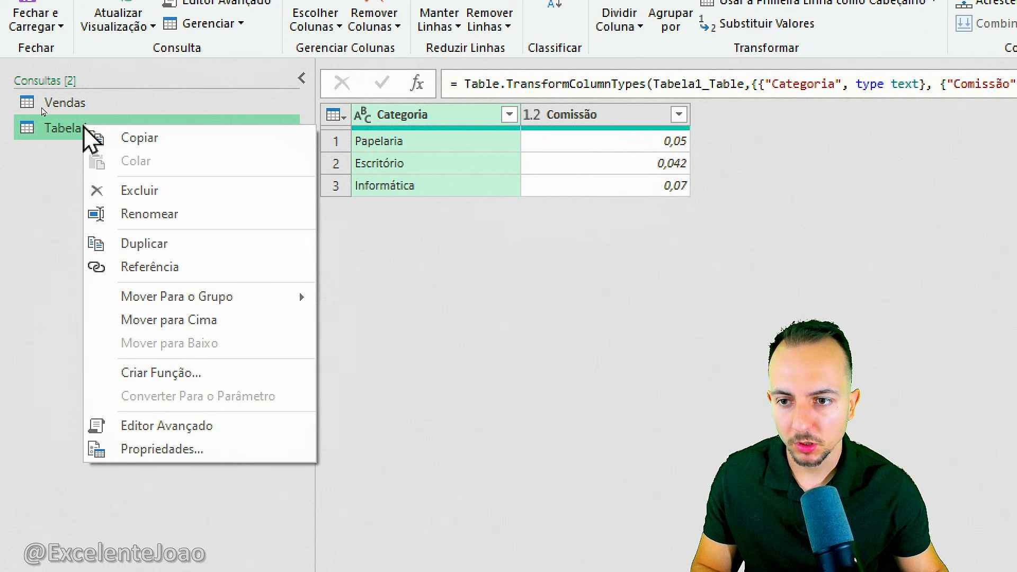
pyautogui.click(177, 215)
pyautogui.write('Comis')
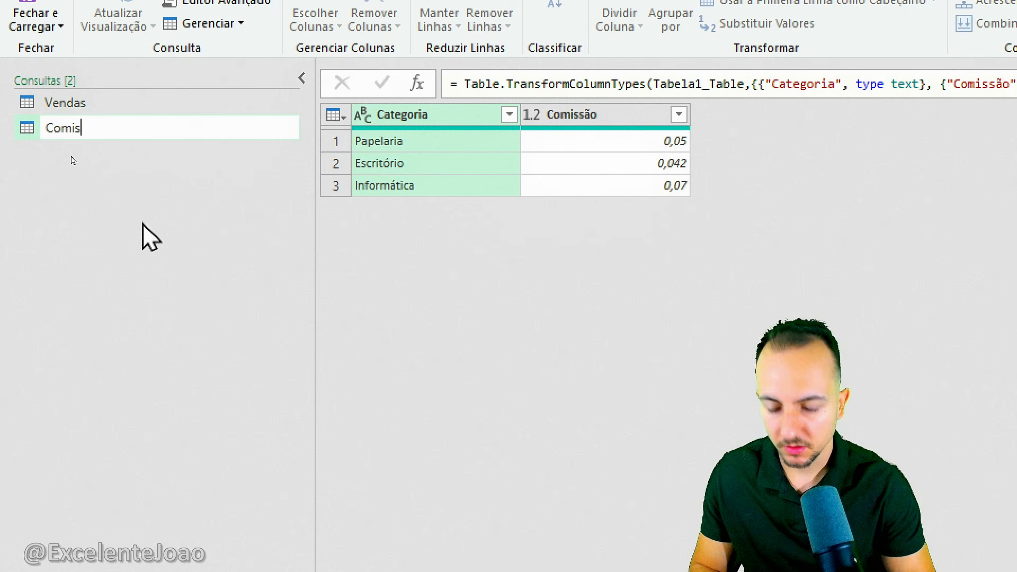
pyautogui.write('sões')
pyautogui.press('Return')
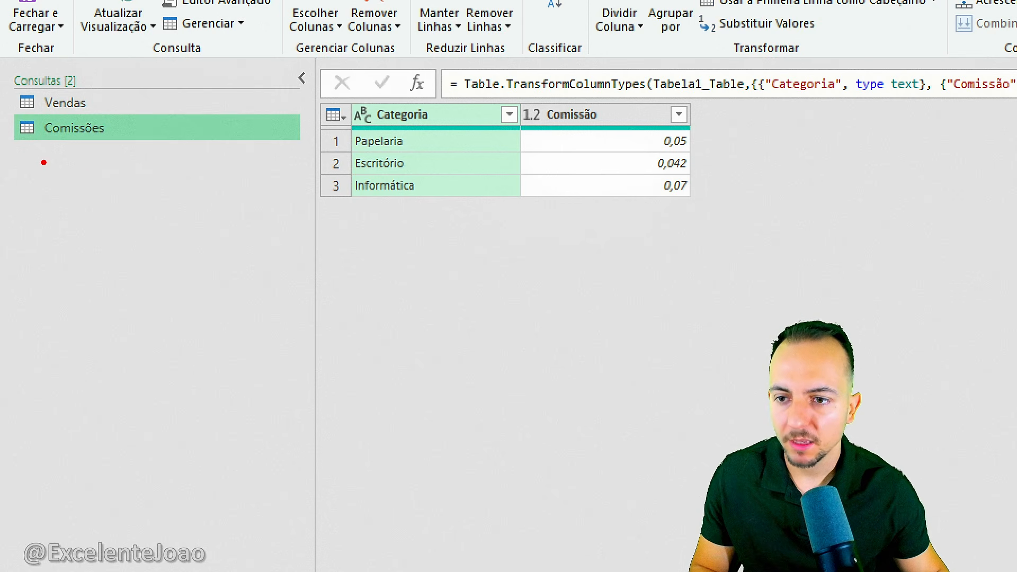
pyautogui.moveTo(42, 162); pyautogui.dragTo(110, 162)
pyautogui.moveTo(23, 196); pyautogui.dragTo(115, 194)
pyautogui.moveTo(7, 240); pyautogui.dragTo(77, 232)
pyautogui.moveTo(43, 274); pyautogui.dragTo(125, 272)
pyautogui.moveTo(32, 309); pyautogui.dragTo(110, 309)
pyautogui.moveTo(22, 352); pyautogui.dragTo(132, 363)
pyautogui.moveTo(37, 394); pyautogui.dragTo(137, 395)
pyautogui.moveTo(61, 429); pyautogui.dragTo(139, 428)
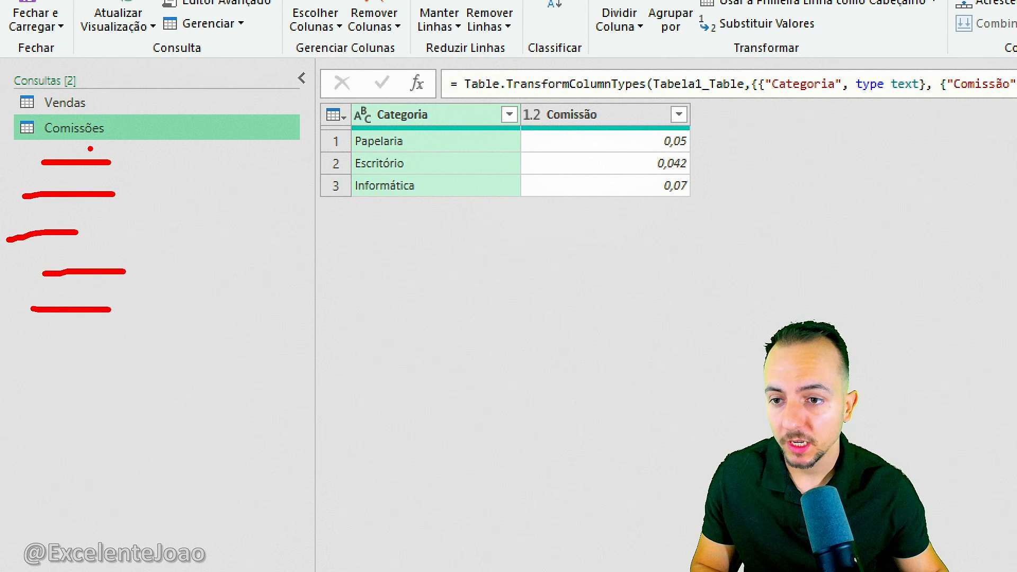
pyautogui.moveTo(72, 117)
pyautogui.mouseDown()
pyautogui.moveTo(102, 165)
pyautogui.moveTo(101, 99)
pyautogui.mouseUp()
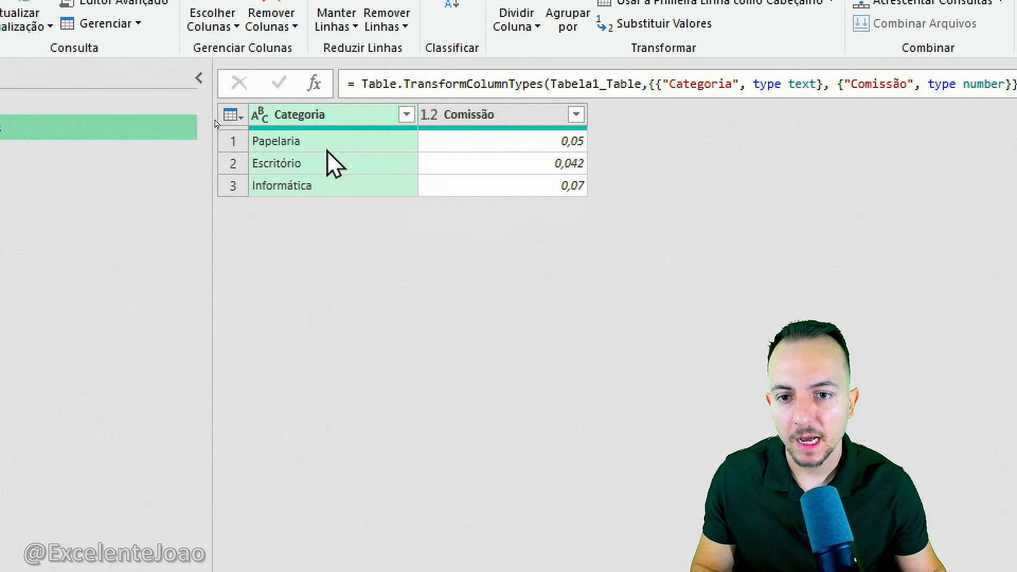
pyautogui.hotkey('ctrl', '2')
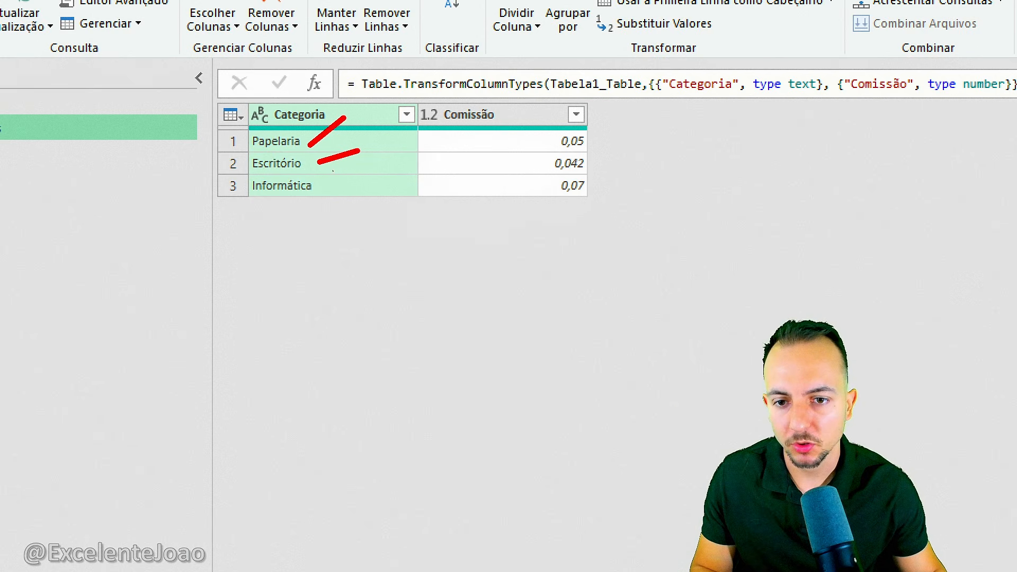
pyautogui.moveTo(317, 188); pyautogui.dragTo(368, 229)
pyautogui.moveTo(536, 130); pyautogui.dragTo(545, 192)
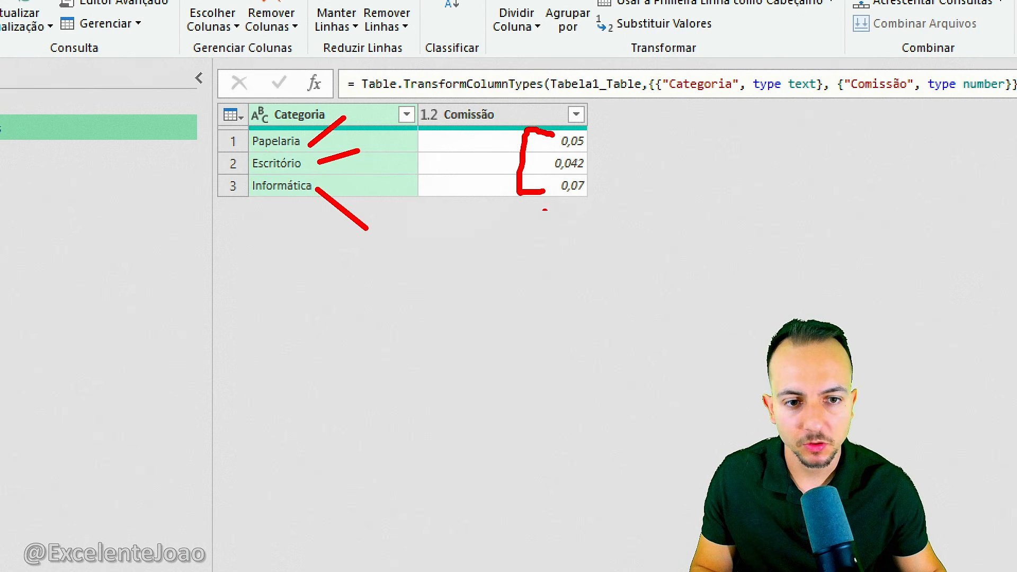
pyautogui.hotkey('ctrl', 'z')
pyautogui.moveTo(589, 145); pyautogui.dragTo(622, 145)
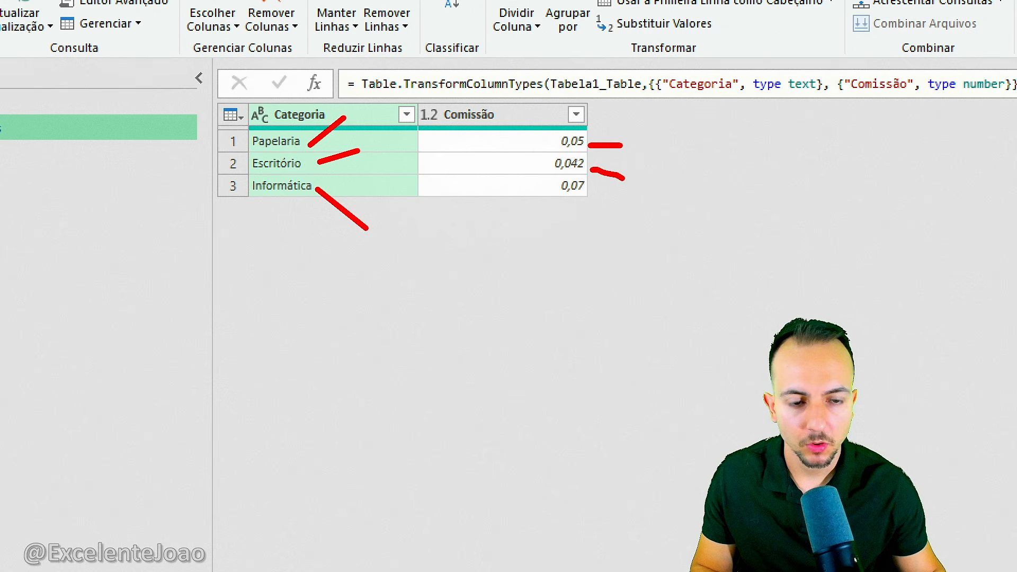
pyautogui.press('Escape')
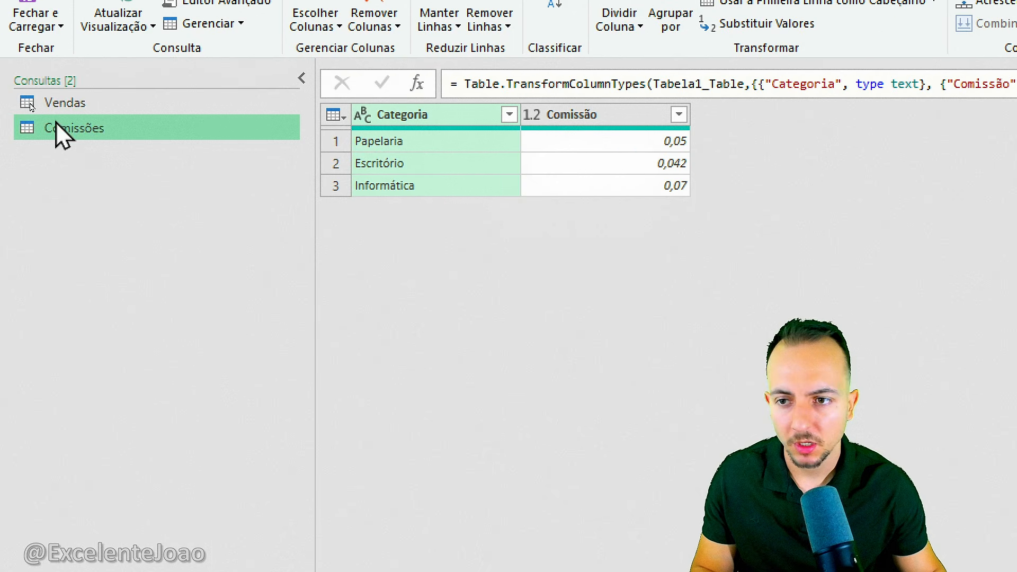
# Step: Compare the data of the Vendas and Comissões queries, including the Comissão column, and return to Vendas
pyautogui.click(75, 106)
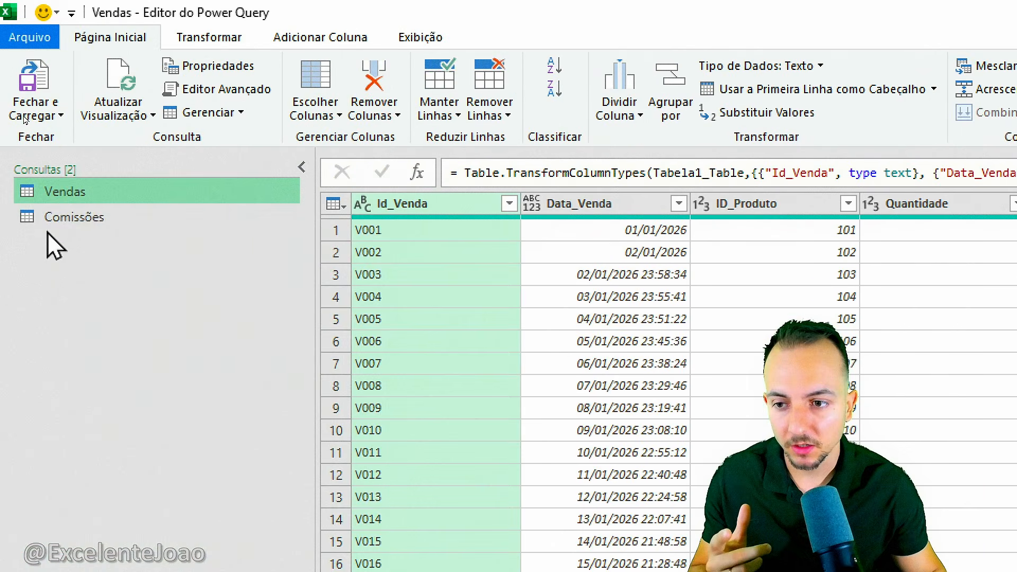
pyautogui.click(116, 222)
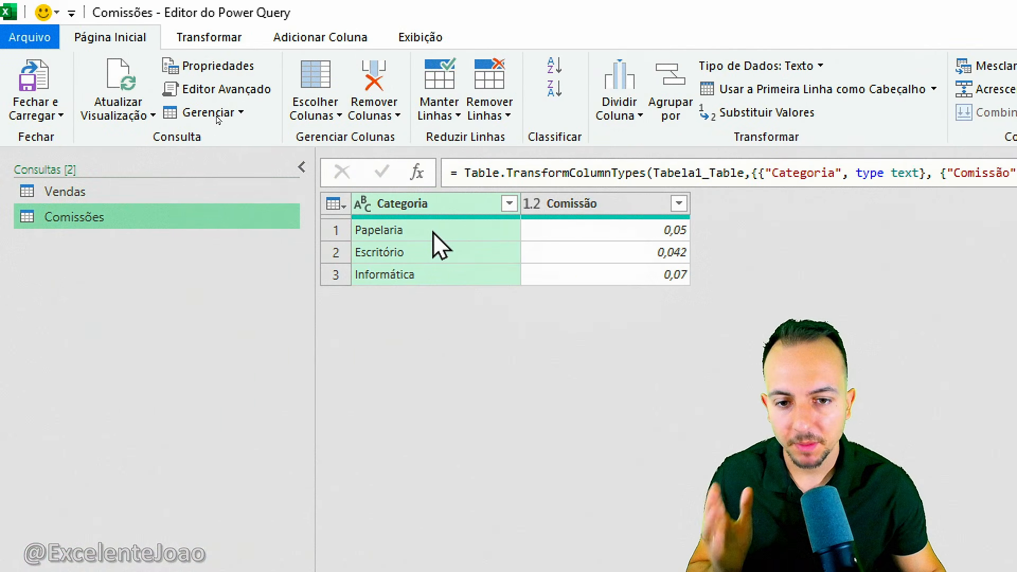
pyautogui.click(596, 204)
pyautogui.click(146, 199)
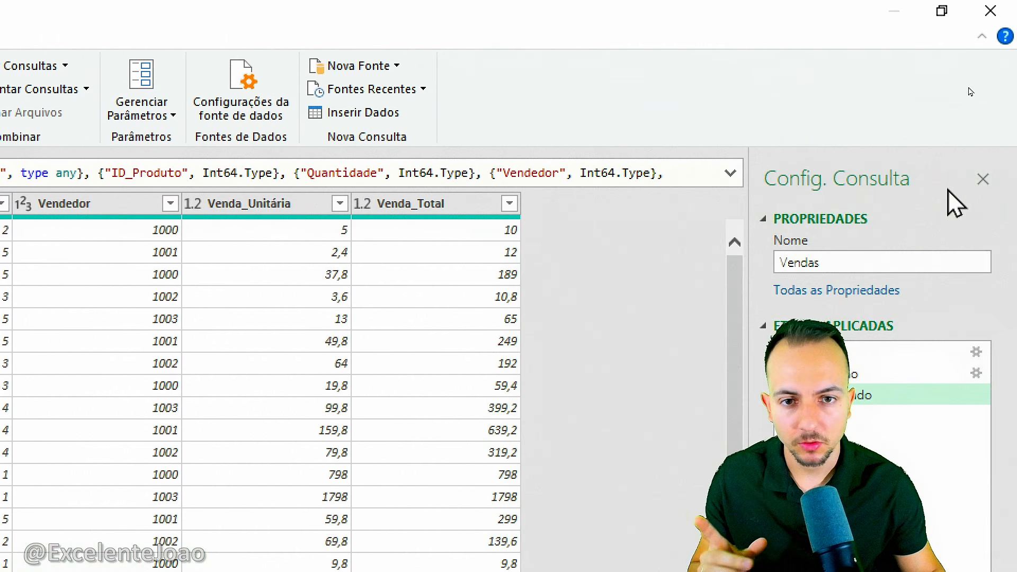
# Step: Open the Excel workbook Planilha Estoque.xlsx as a new data source
pyautogui.click(369, 69)
pyautogui.moveTo(390, 93)
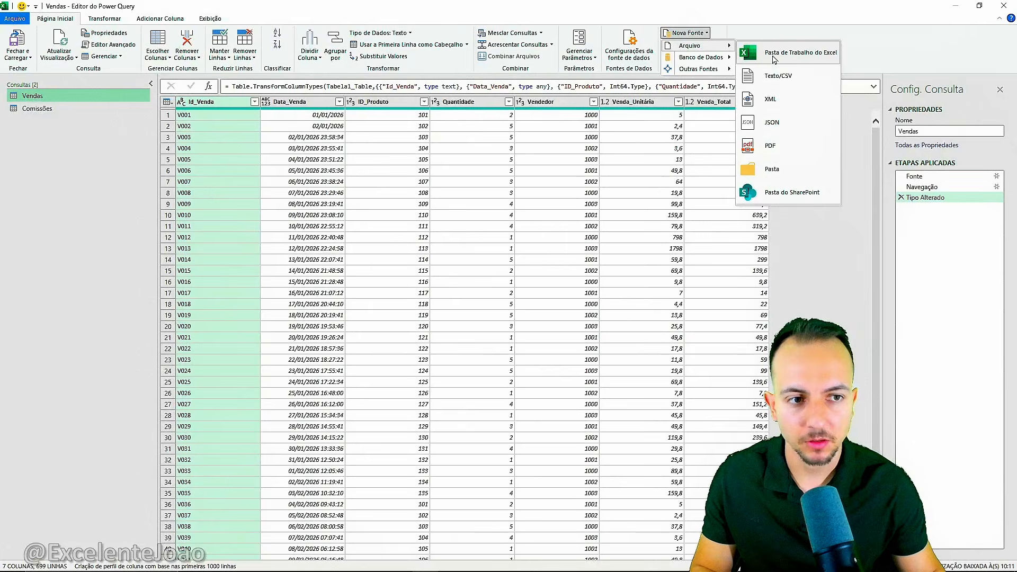
pyautogui.click(775, 68)
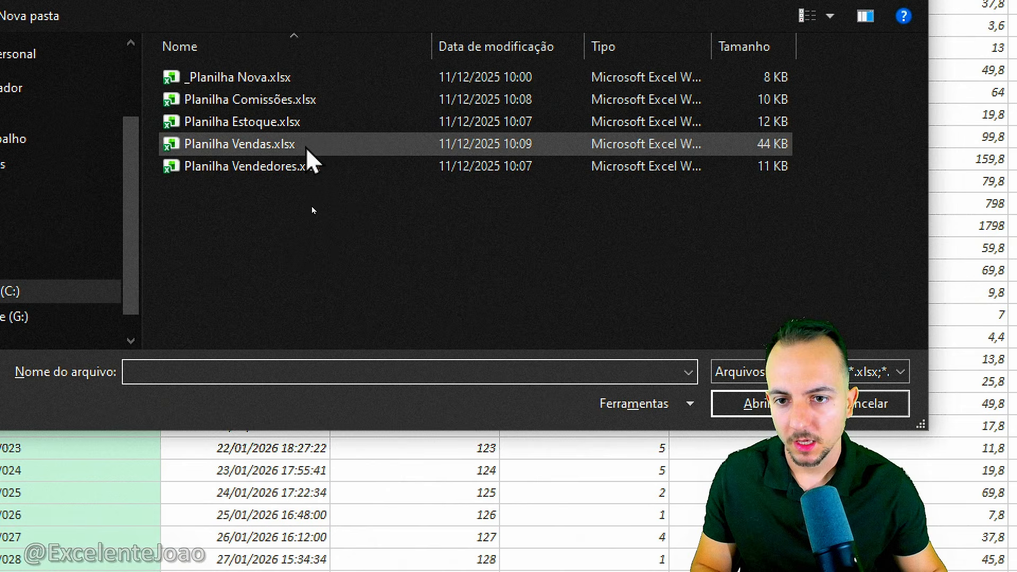
pyautogui.click(273, 125)
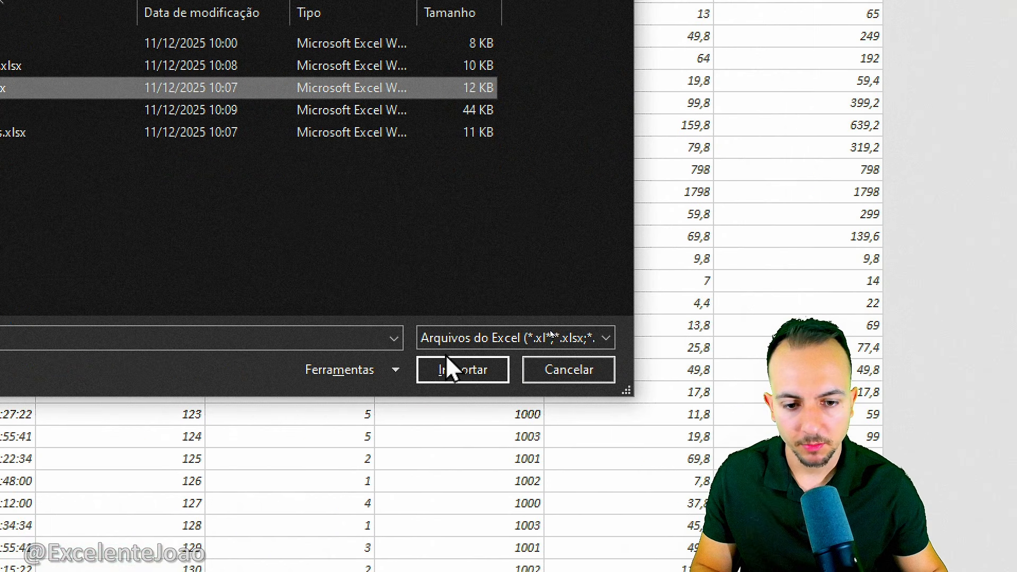
pyautogui.click(449, 367)
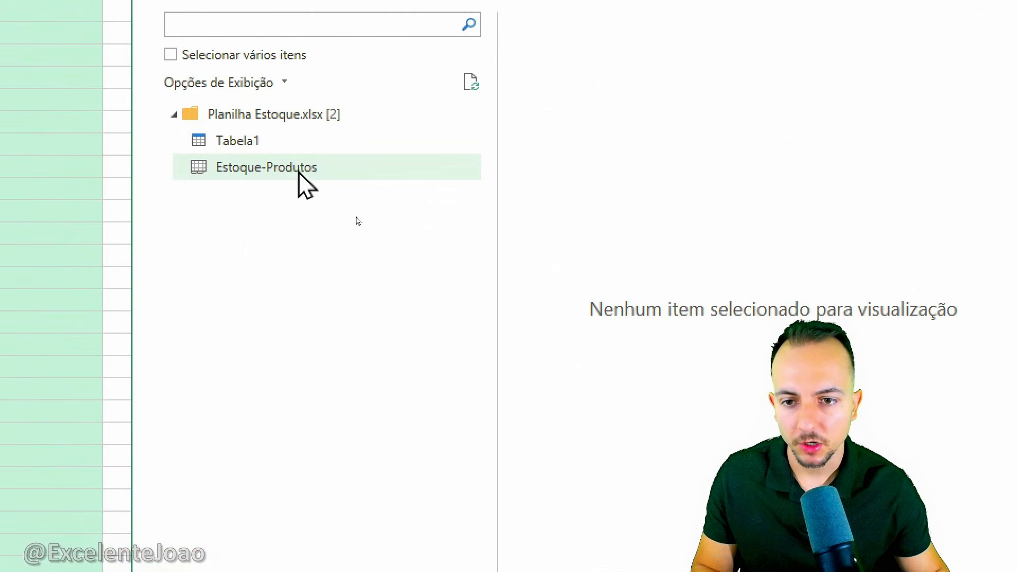
# Step: Preview the Estoque-Produtos sheet and Tabela1 of Planilha Estoque.xlsx down to their last rows to compare them
pyautogui.click(357, 219)
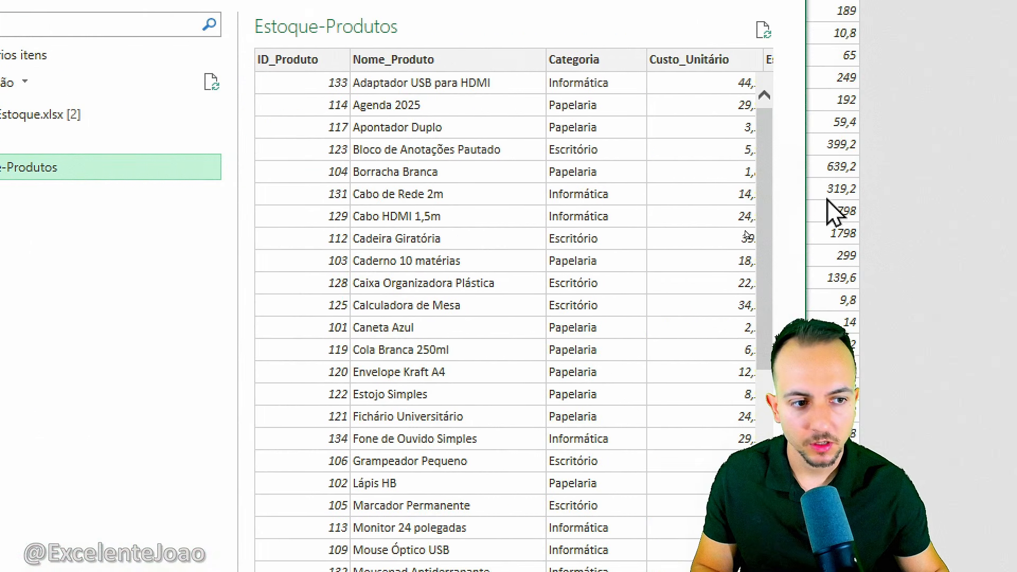
pyautogui.scroll(-5, 981, 337)
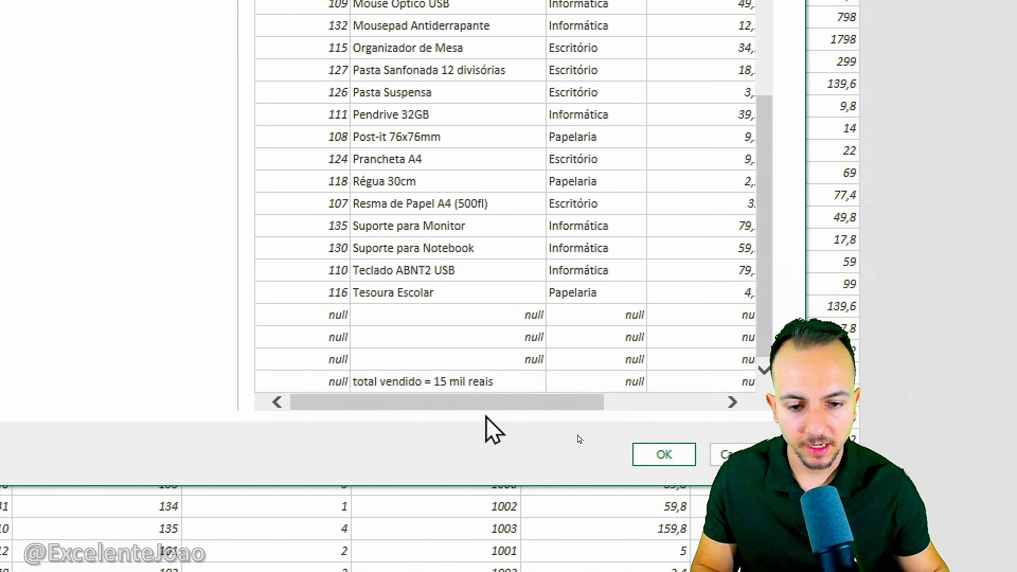
pyautogui.hotkey('ctrl', '2')
pyautogui.moveTo(385, 421)
pyautogui.mouseDown()
pyautogui.moveTo(491, 453)
pyautogui.moveTo(345, 419)
pyautogui.mouseUp()
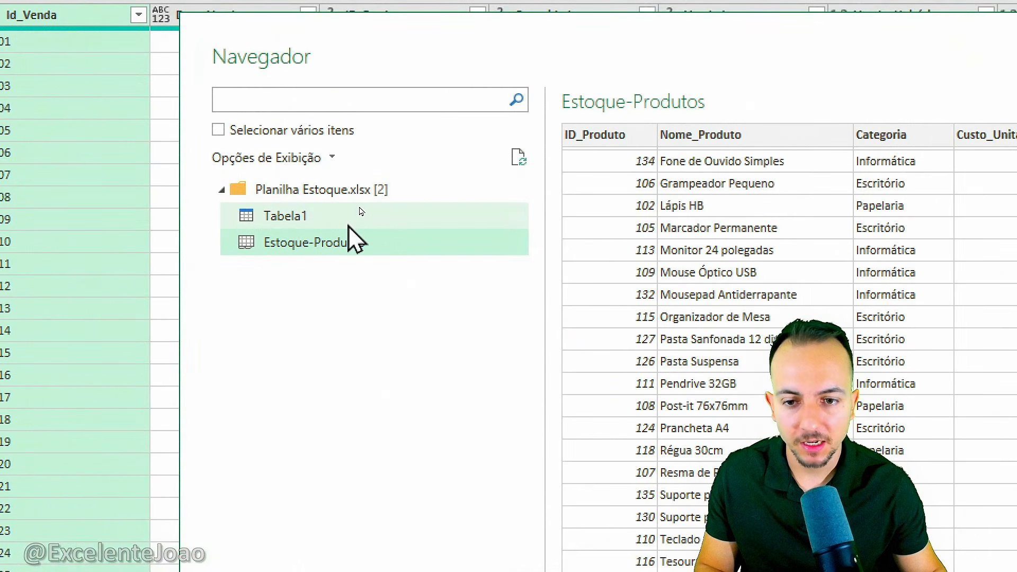
pyautogui.click(319, 218)
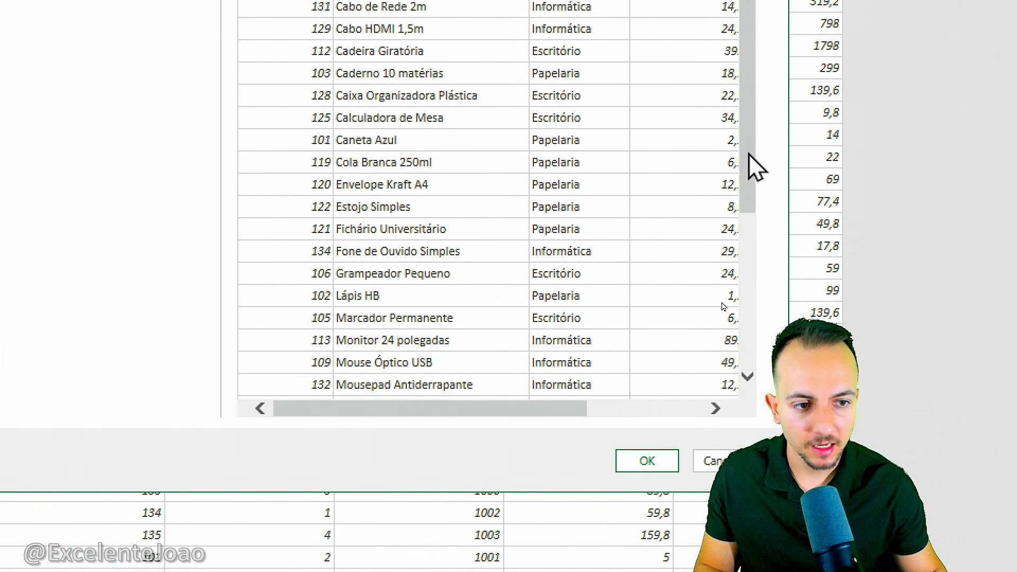
pyautogui.scroll(-3, 757, 212)
pyautogui.scroll(-2, 763, 254)
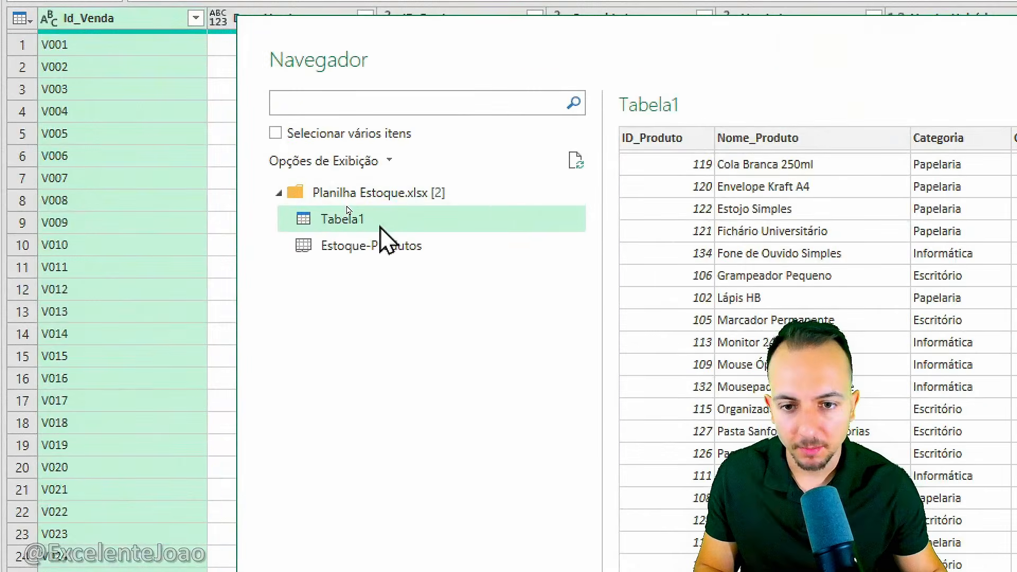
# Step: Import Tabela1, rather than the Estoque-Produtos sheet, as a new query
pyautogui.click(419, 231)
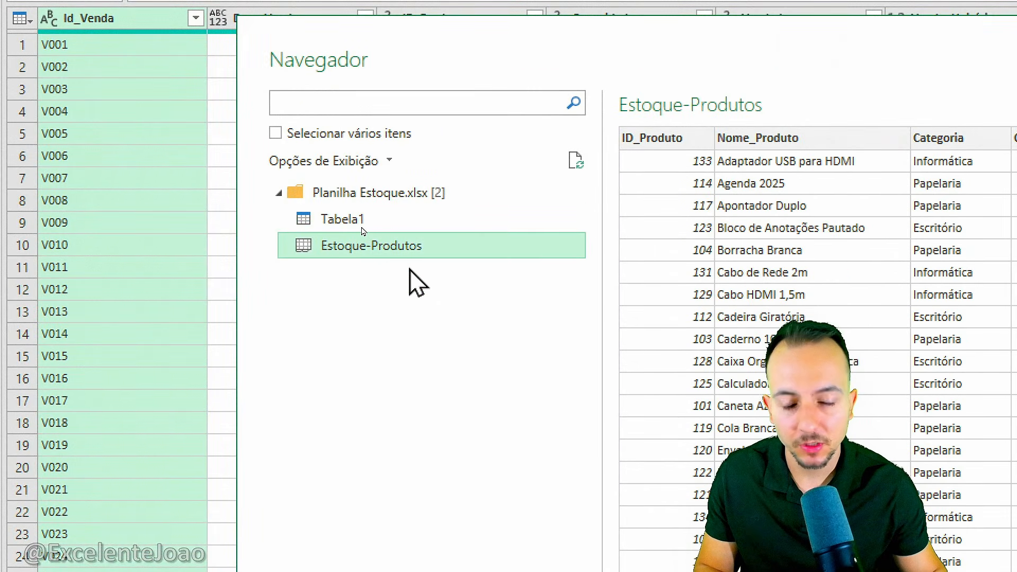
pyautogui.click(408, 222)
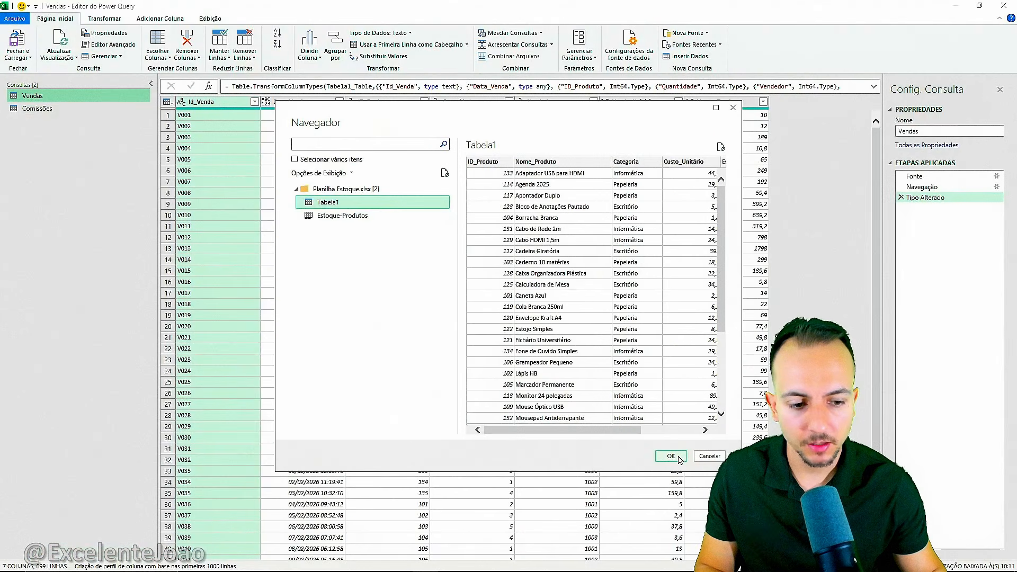
pyautogui.click(671, 456)
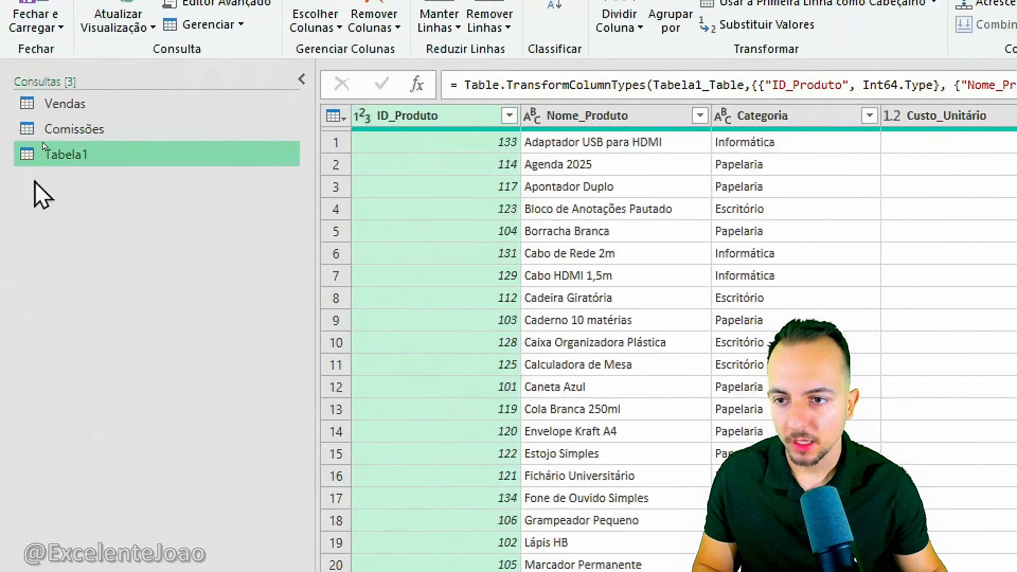
# Step: Rename the newly imported Tabela1 query as Estoque
pyautogui.rightClick(71, 165)
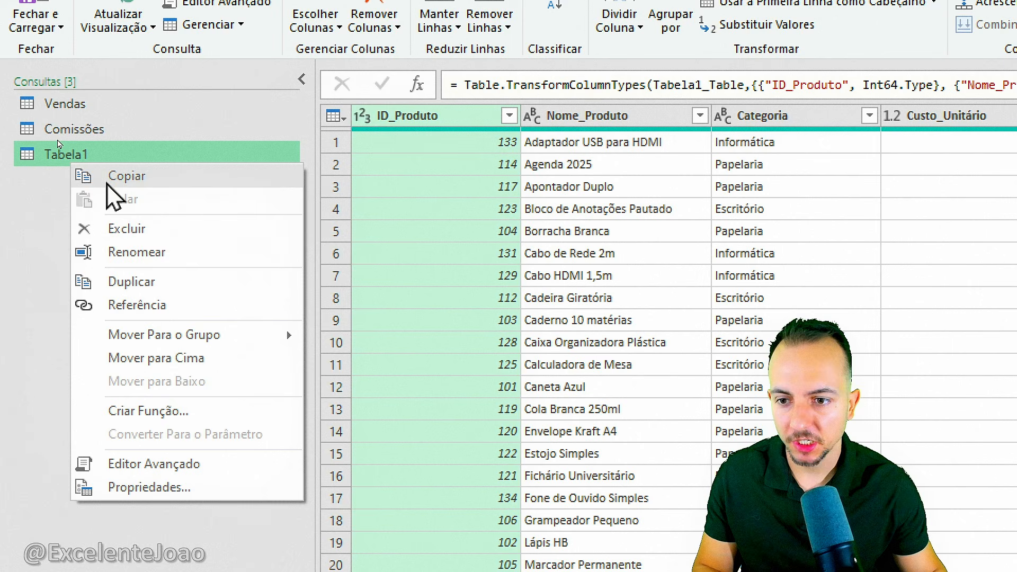
pyautogui.click(141, 252)
pyautogui.write('Estoque')
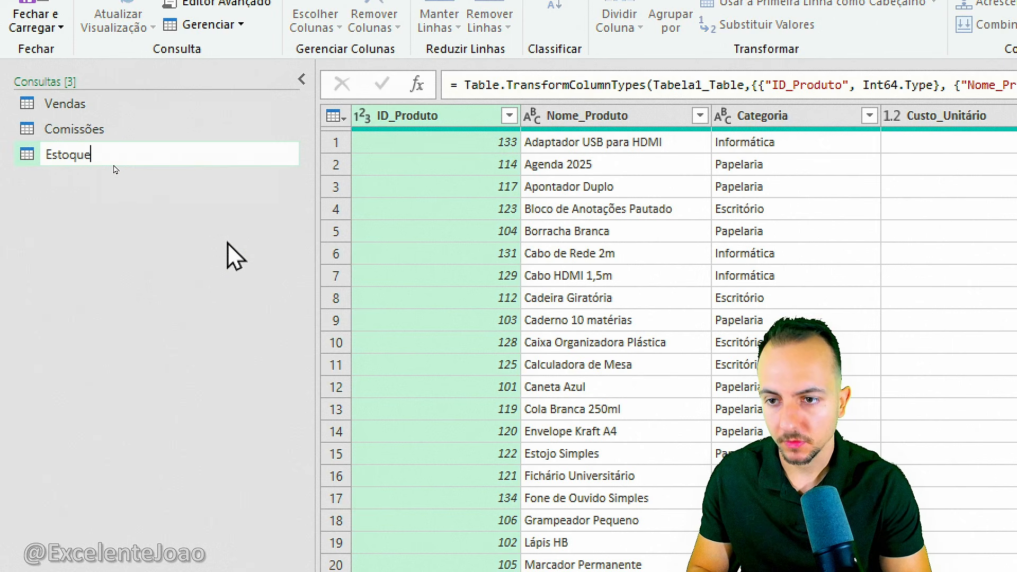
pyautogui.press('Return')
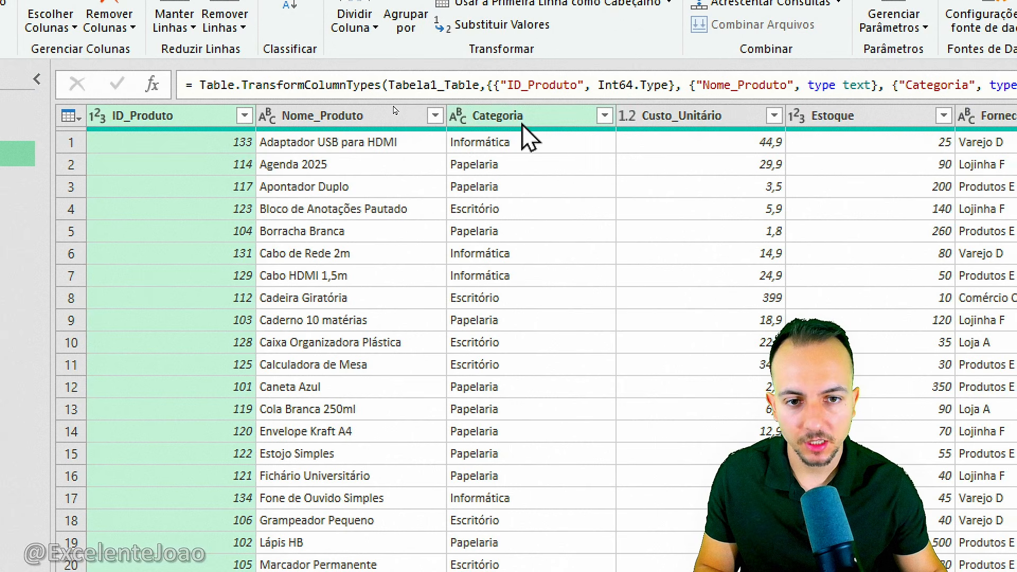
# Step: Examine the ID_Produto, Nome_Produto and Categoria columns of Estoque and the ID_Produto column of Vendas
pyautogui.click(523, 124)
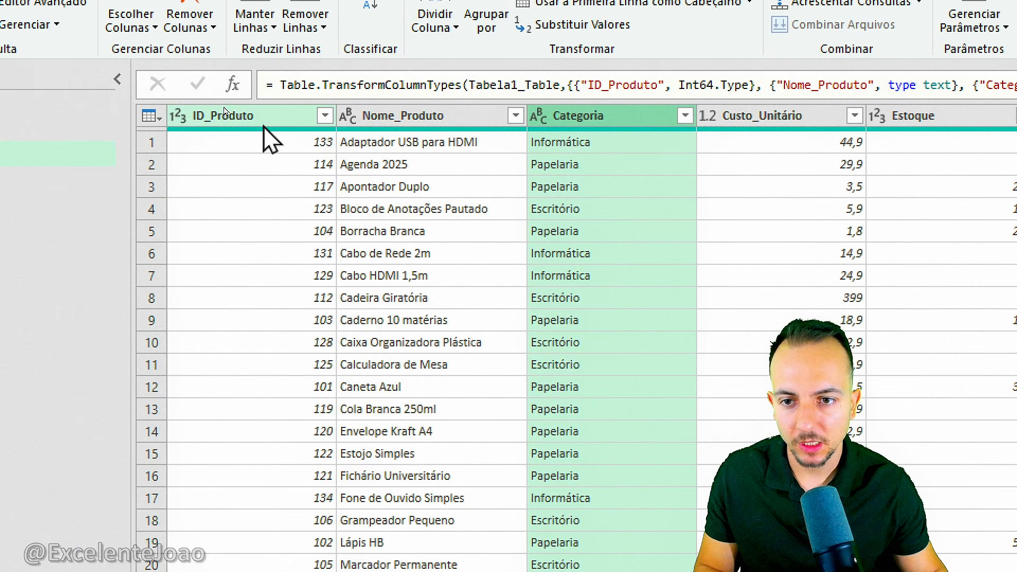
pyautogui.click(265, 123)
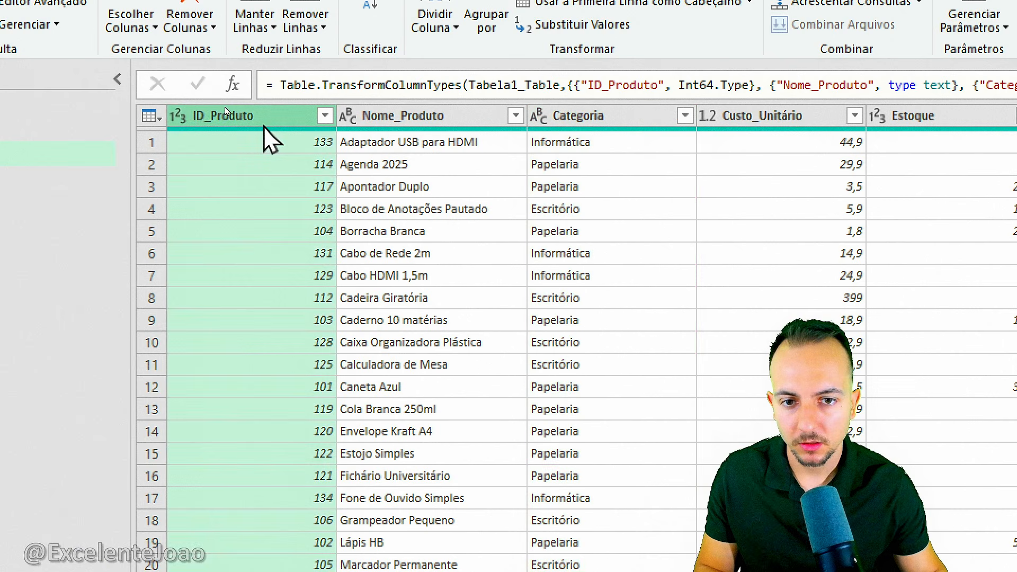
pyautogui.click(397, 121)
pyautogui.click(583, 123)
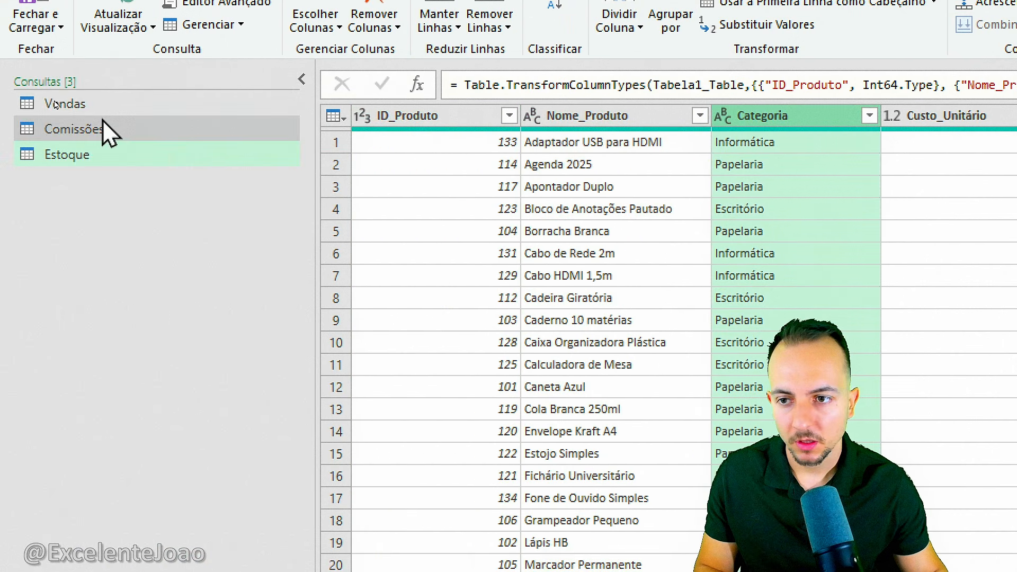
pyautogui.click(47, 104)
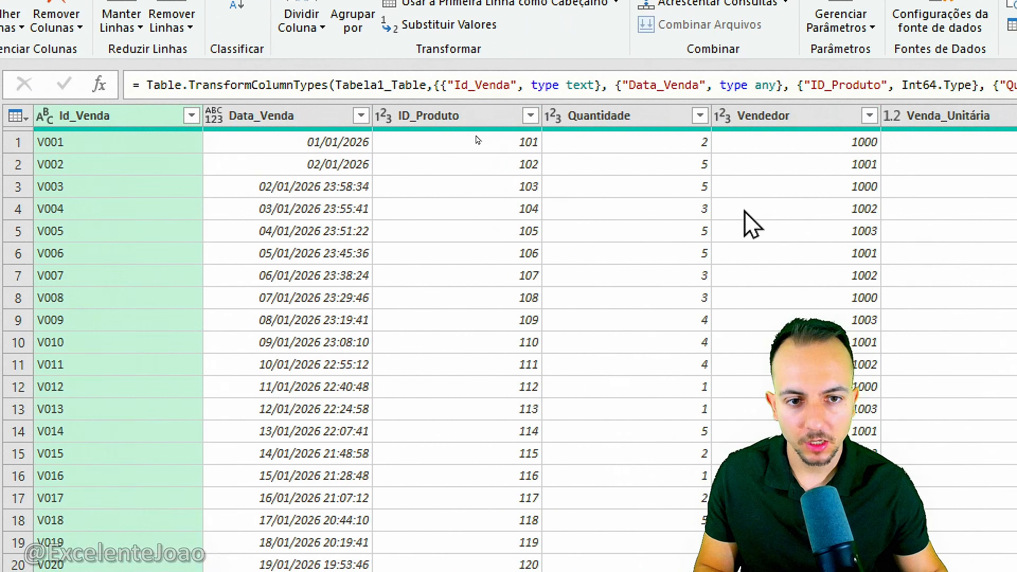
pyautogui.click(784, 116)
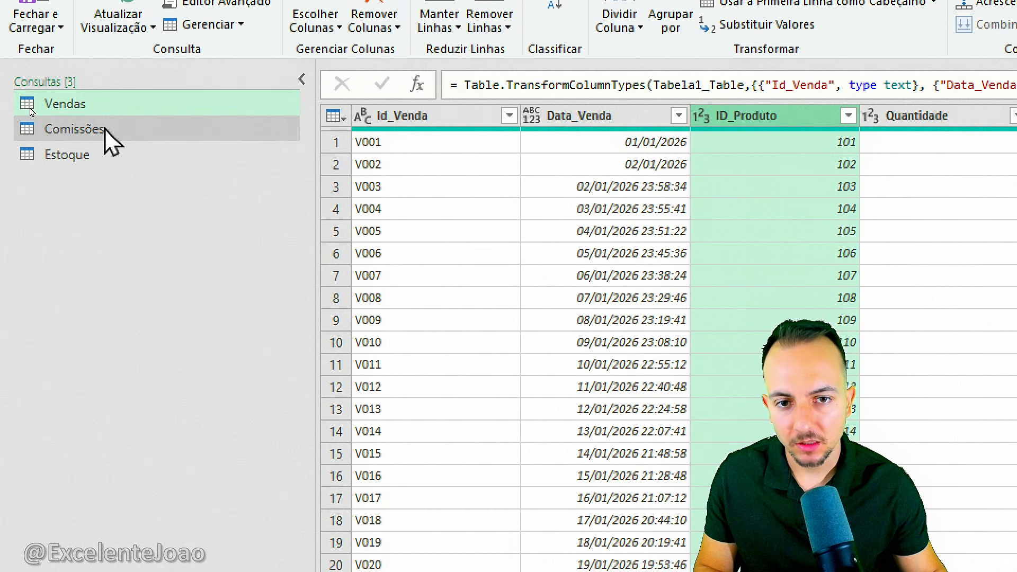
# Step: Compare the Comissões query with the Estoque query, checking its Categoria and Fornecedor columns
pyautogui.click(69, 132)
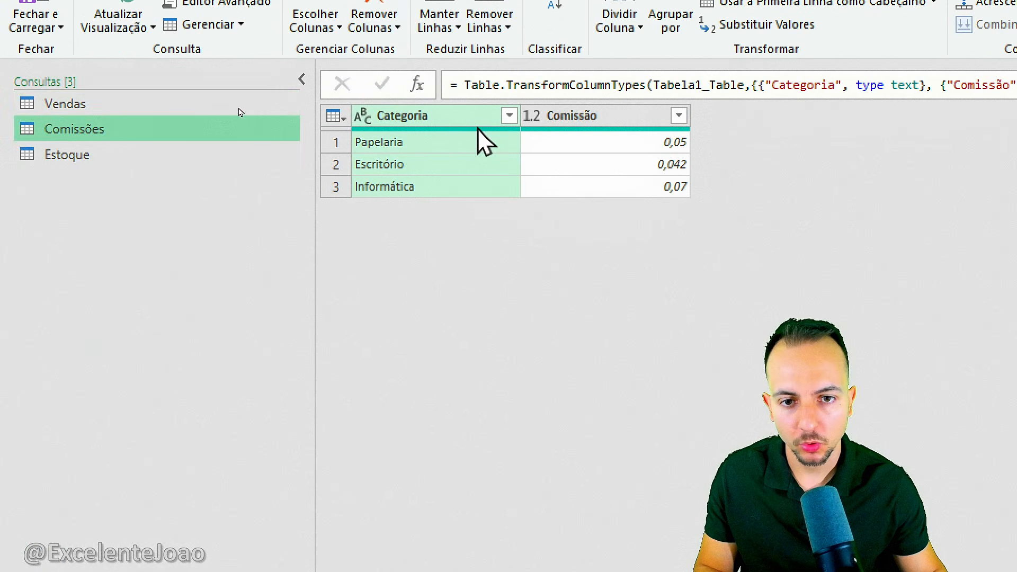
pyautogui.click(106, 154)
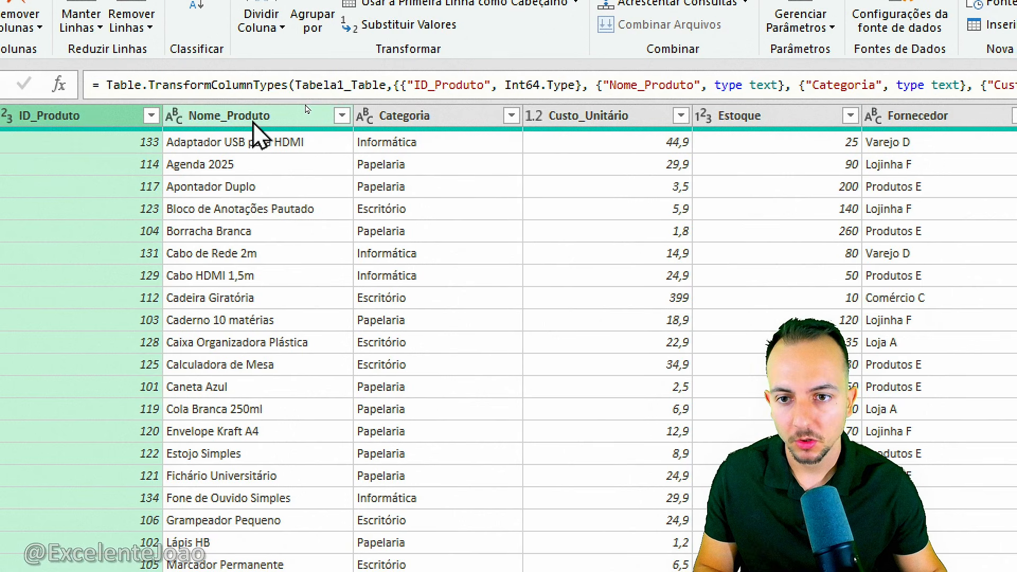
pyautogui.click(306, 112)
pyautogui.click(405, 114)
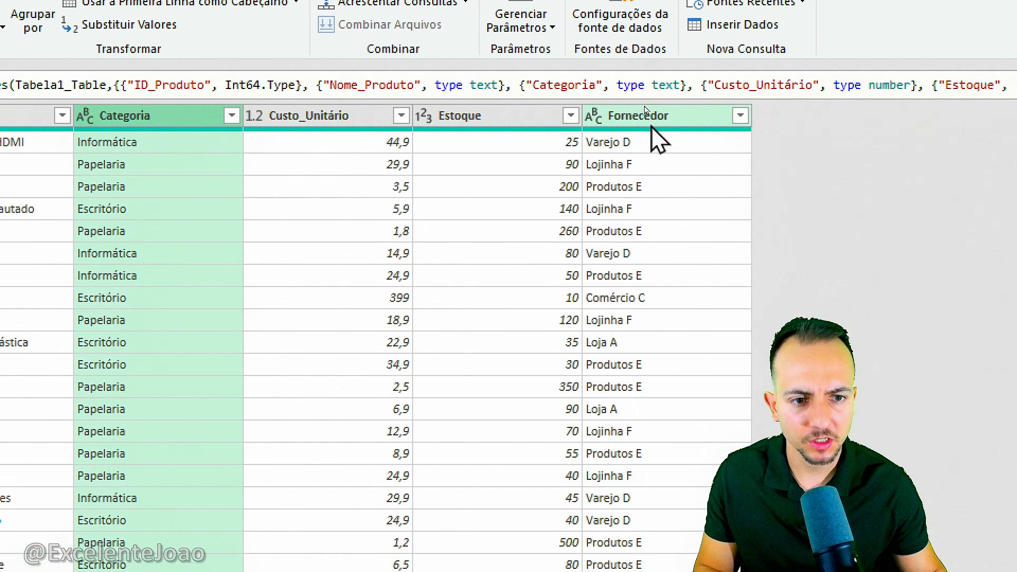
pyautogui.click(649, 117)
pyautogui.click(314, 113)
pyautogui.click(507, 117)
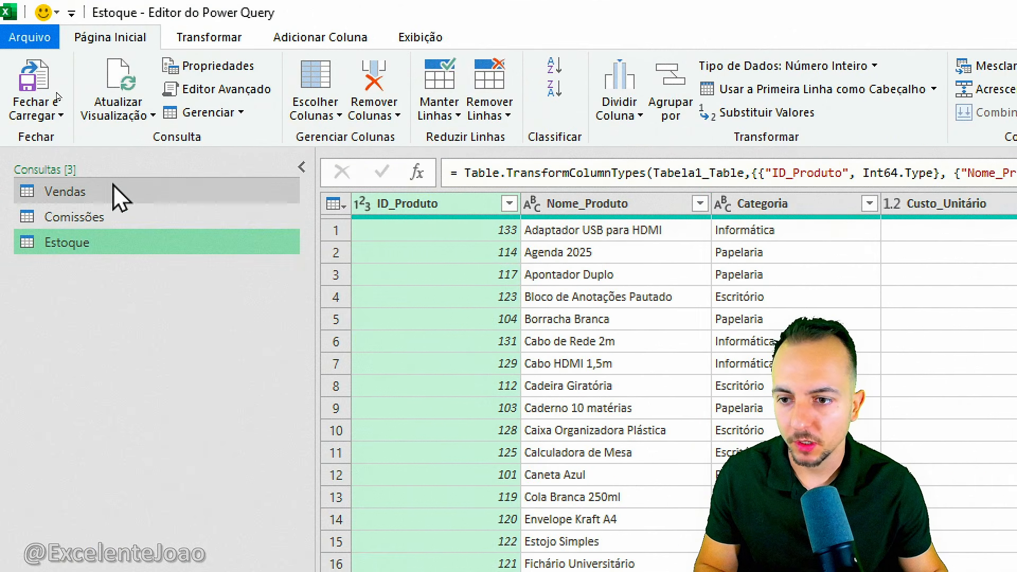
# Step: Review the data of the Vendas, Comissões and Estoque queries in turn
pyautogui.click(68, 195)
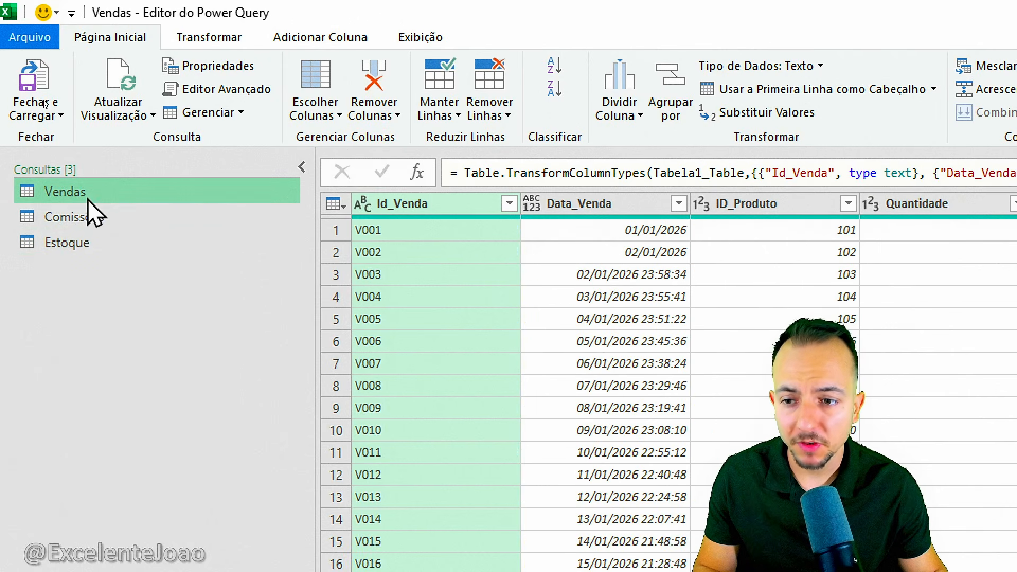
pyautogui.click(114, 219)
pyautogui.click(110, 245)
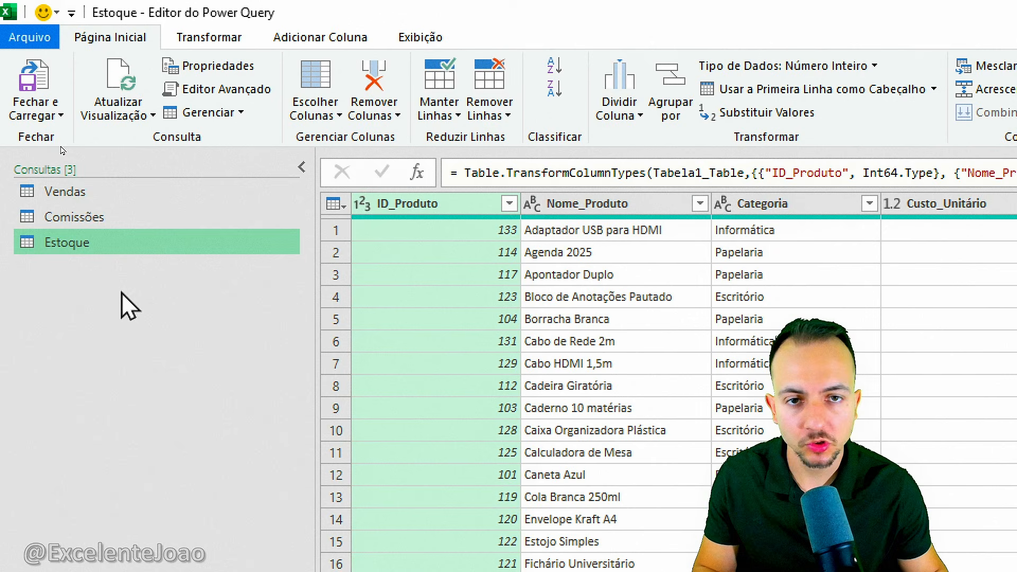
pyautogui.click(77, 194)
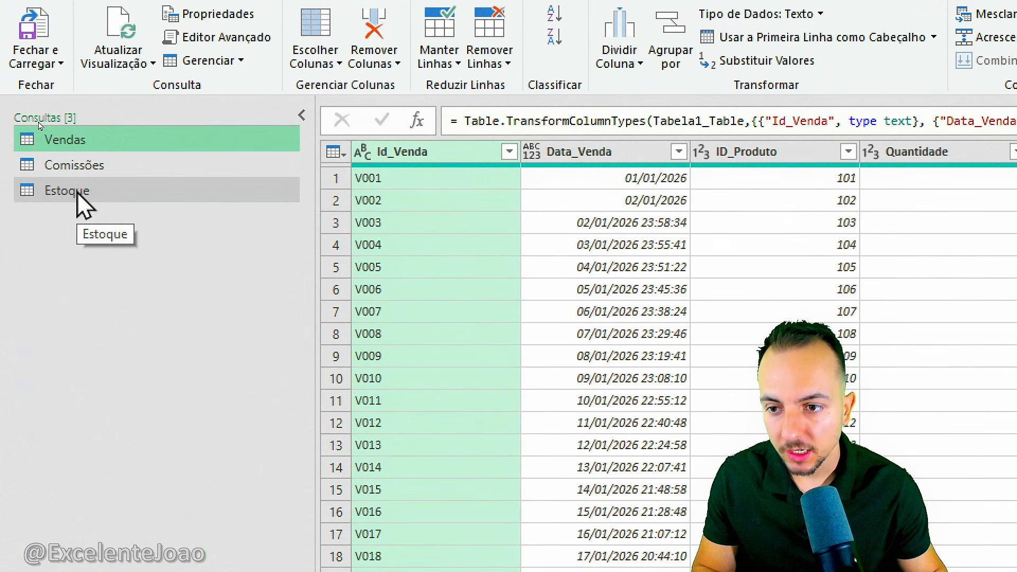
pyautogui.click(77, 191)
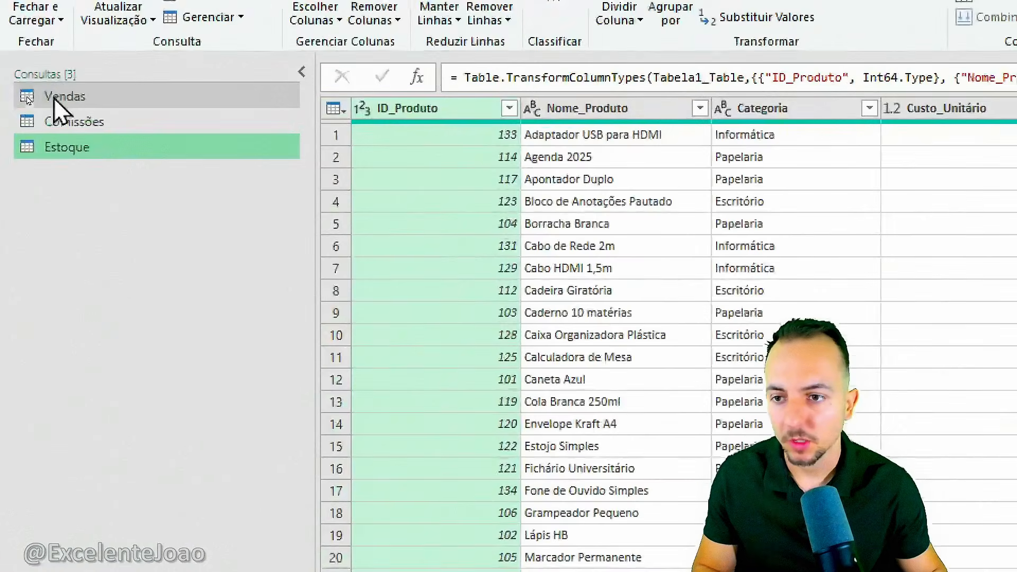
# Step: Start merging queries from Vendas and choose Estoque as the second table
pyautogui.click(57, 100)
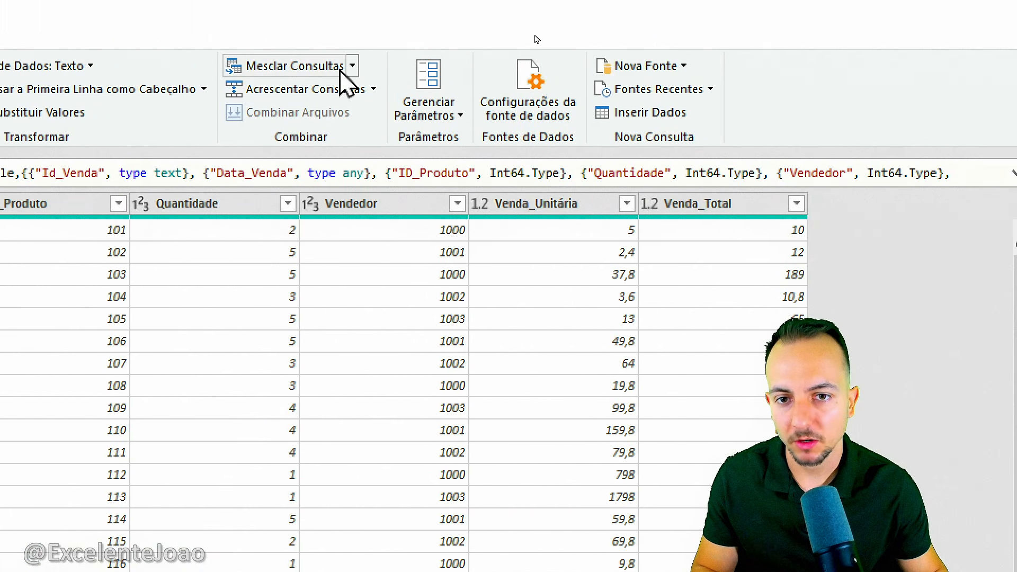
pyautogui.click(341, 71)
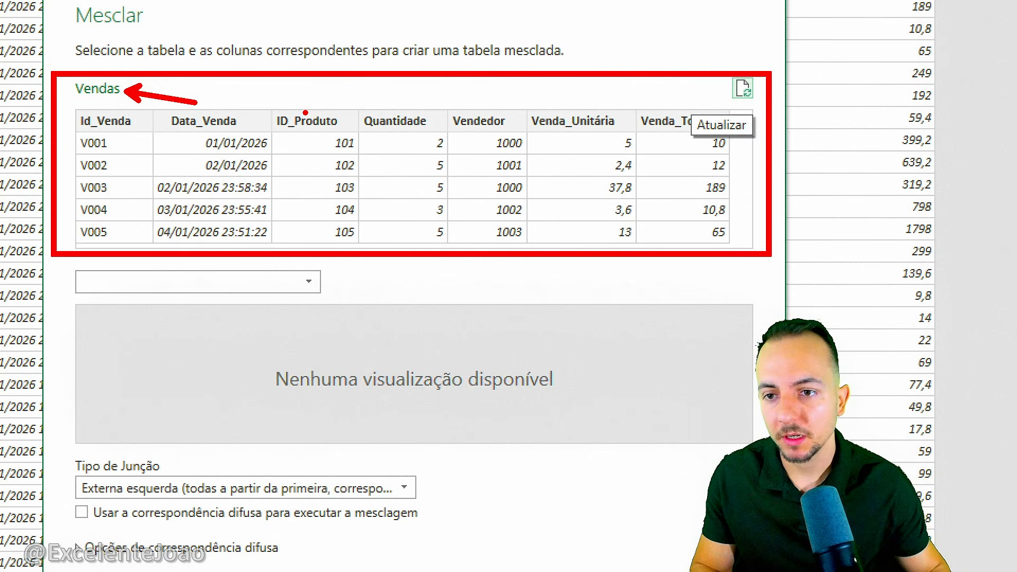
pyautogui.click(248, 288)
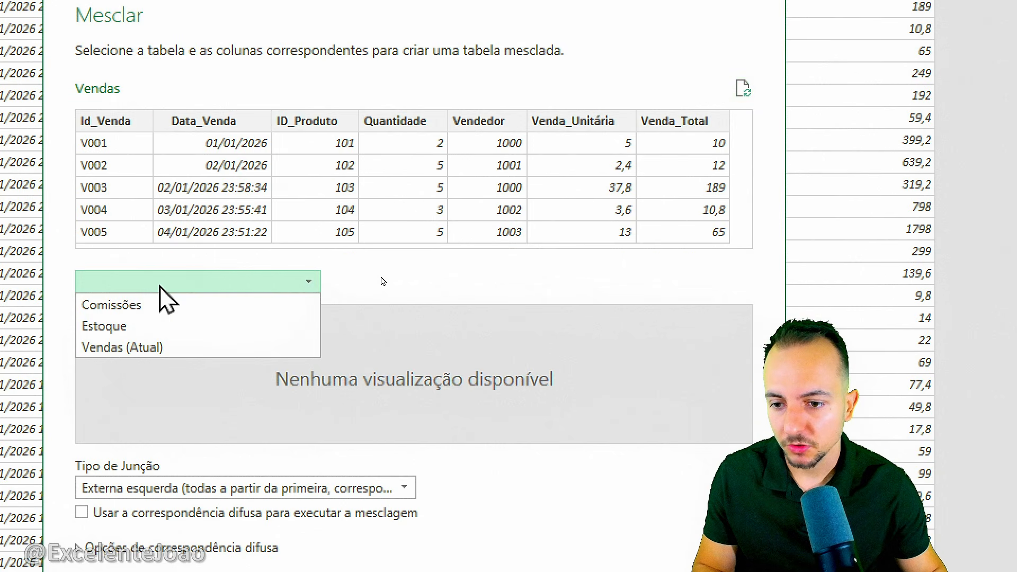
pyautogui.click(141, 327)
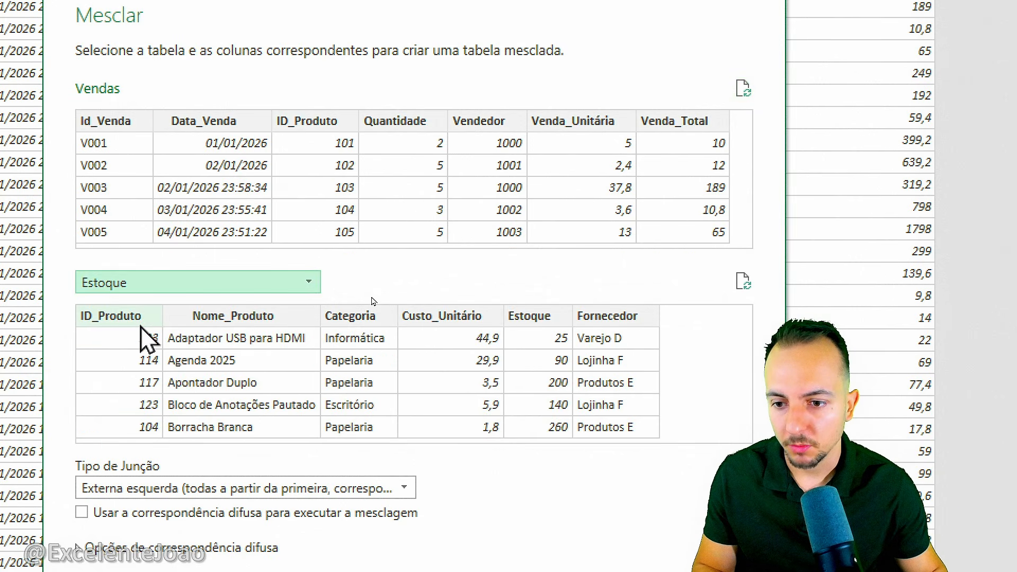
pyautogui.moveTo(106, 273); pyautogui.dragTo(118, 267)
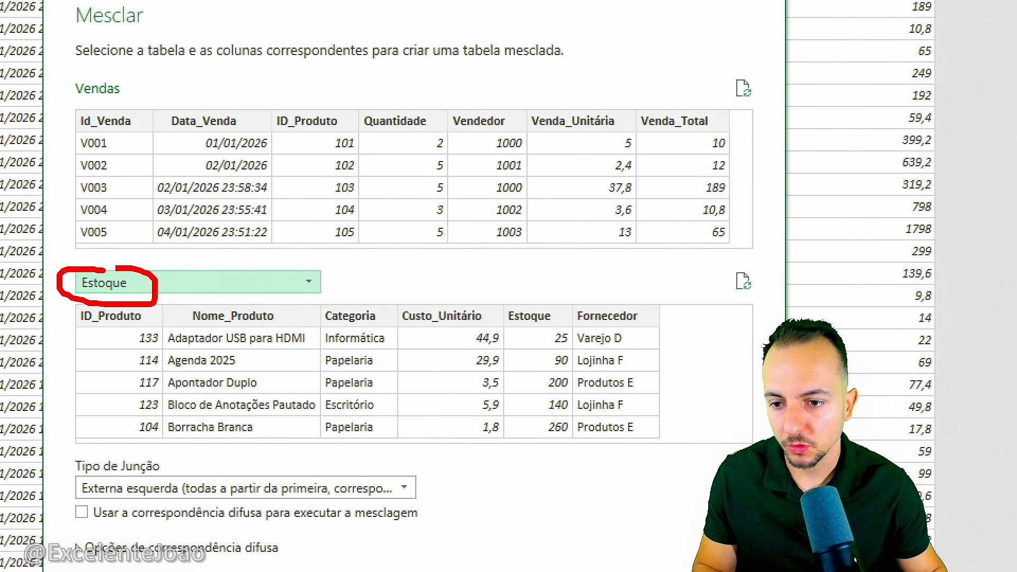
pyautogui.moveTo(151, 234)
pyautogui.mouseDown()
pyautogui.moveTo(109, 89)
pyautogui.moveTo(130, 79)
pyautogui.mouseUp()
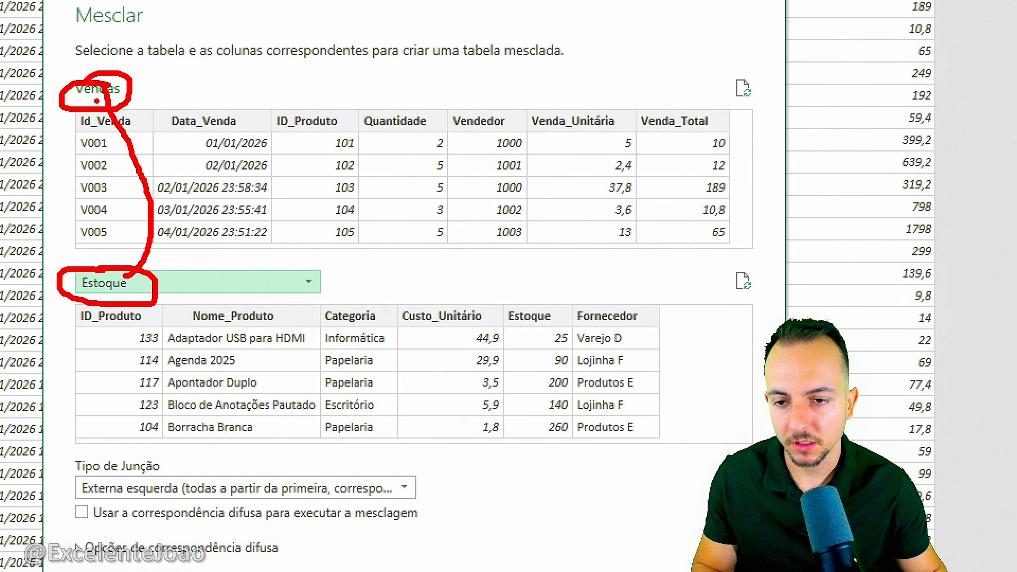
pyautogui.press('Escape')
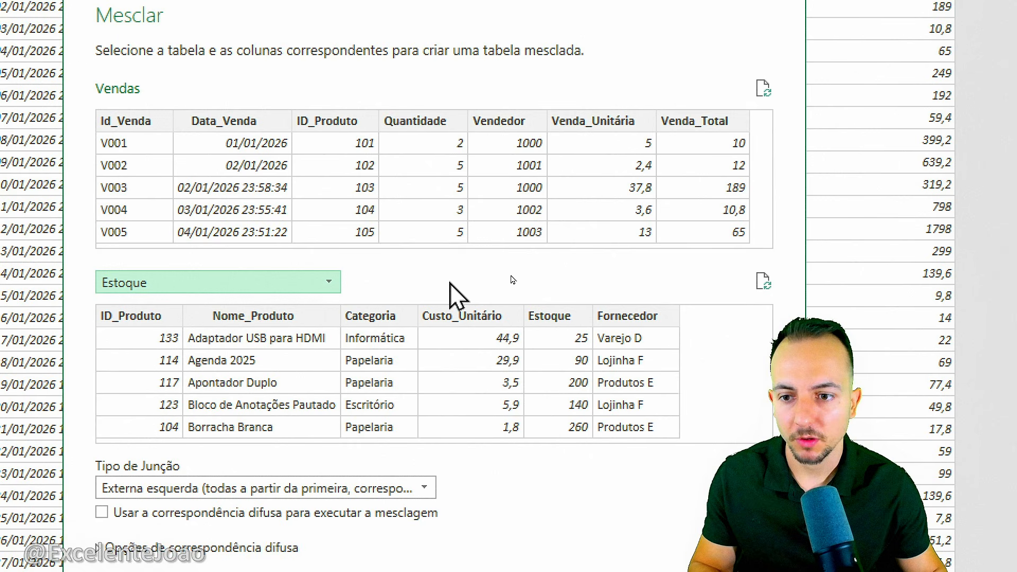
# Step: Examine each Vendas column in the merge preview, from Id_Venda to Venda_Total, for a column shared with Estoque
pyautogui.click(159, 125)
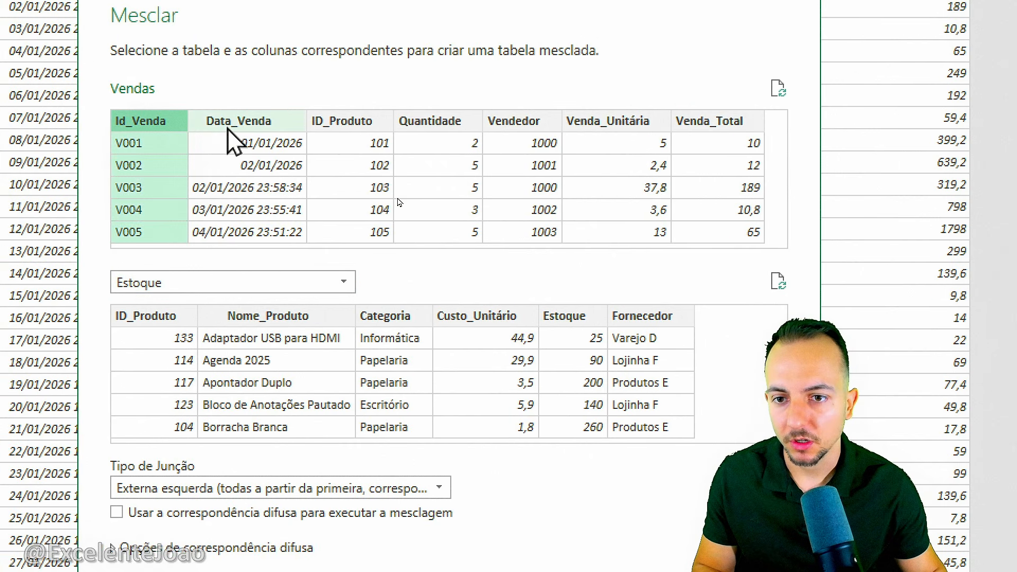
pyautogui.click(236, 130)
pyautogui.click(339, 130)
pyautogui.click(429, 130)
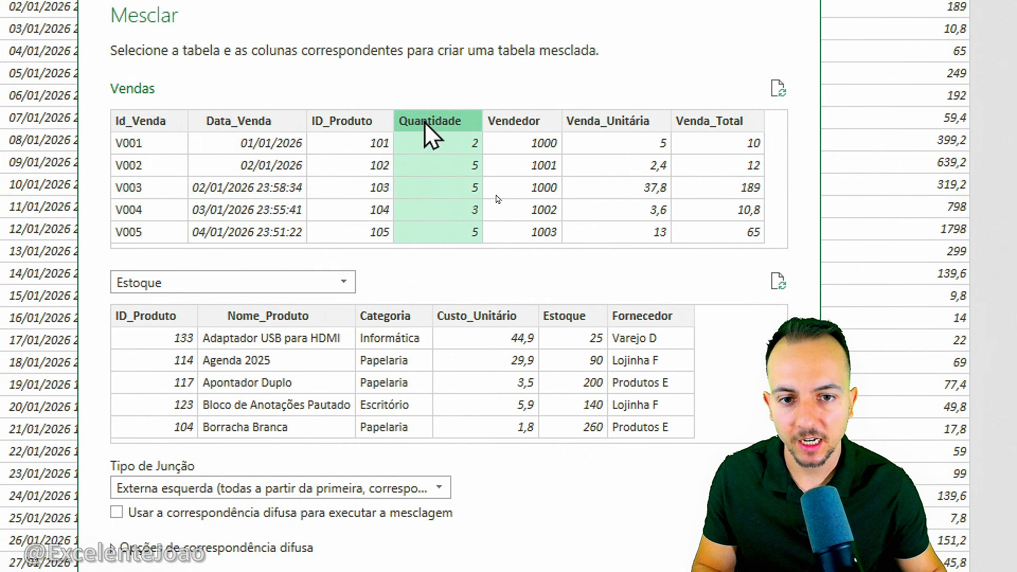
pyautogui.click(527, 127)
pyautogui.click(582, 127)
pyautogui.click(718, 127)
pyautogui.click(609, 125)
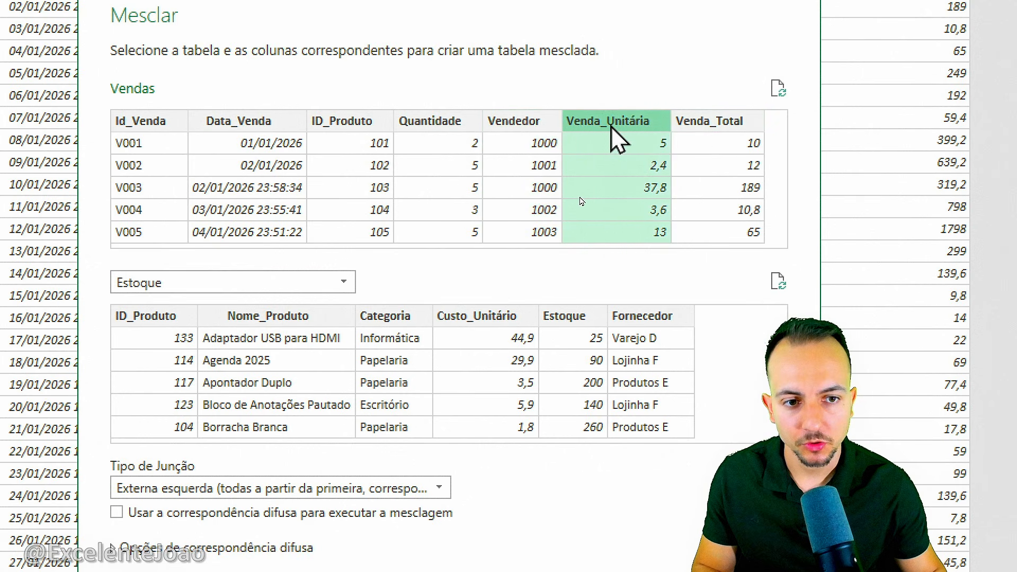
pyautogui.click(514, 123)
pyautogui.click(413, 123)
pyautogui.click(326, 127)
pyautogui.click(222, 126)
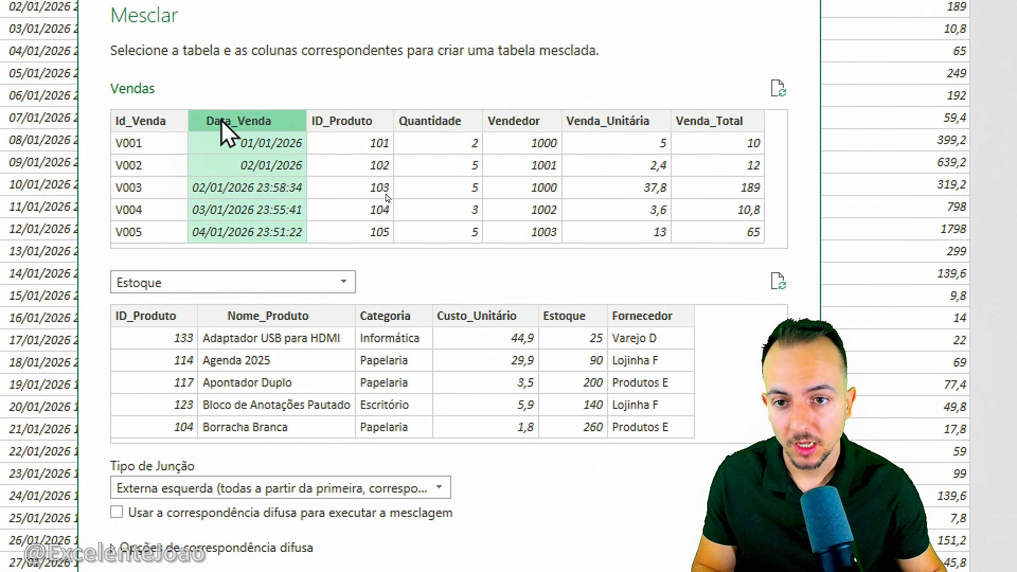
pyautogui.click(159, 126)
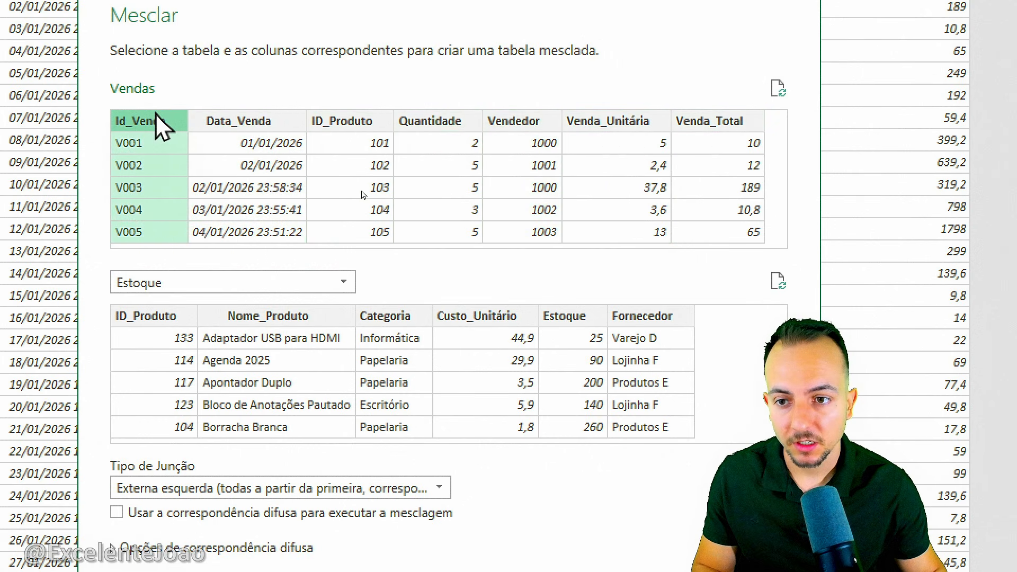
# Step: Select ID_Produto as the matching column in both the Vendas and Estoque tables of the merge
pyautogui.click(350, 126)
pyautogui.press('Escape')
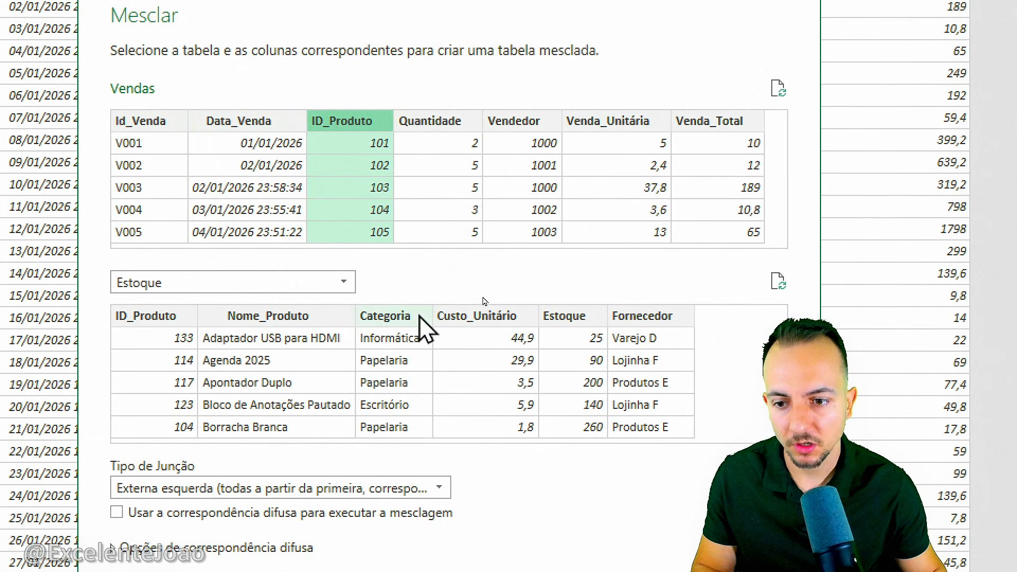
pyautogui.click(147, 316)
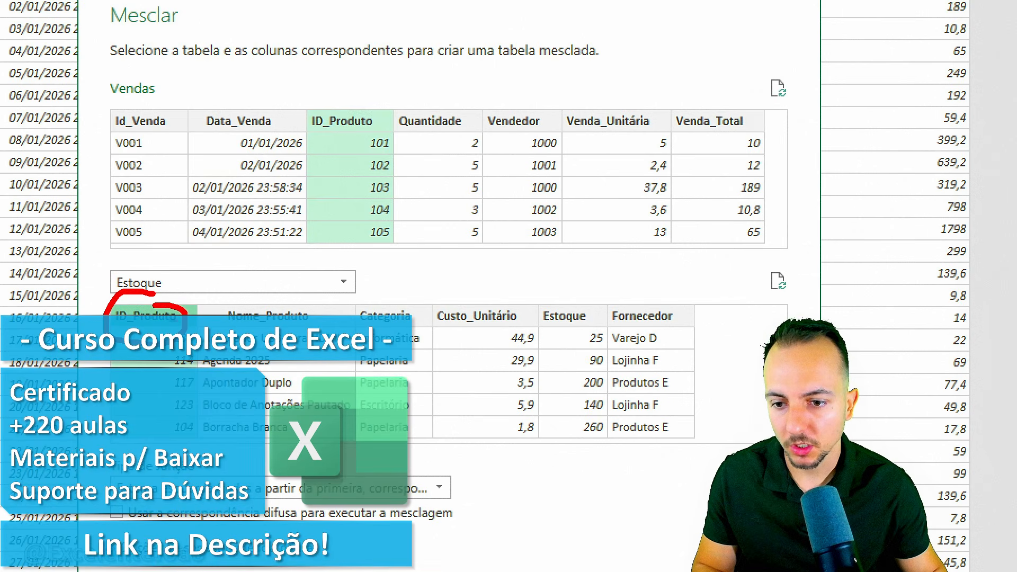
pyautogui.moveTo(186, 315)
pyautogui.mouseDown()
pyautogui.moveTo(277, 229)
pyautogui.moveTo(335, 132)
pyautogui.mouseUp()
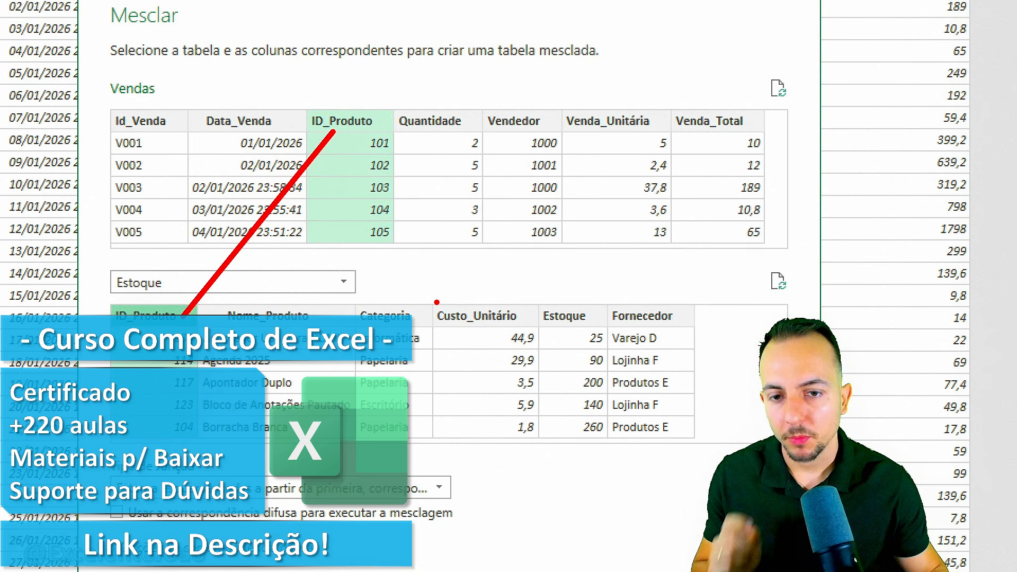
pyautogui.moveTo(302, 100); pyautogui.dragTo(392, 135)
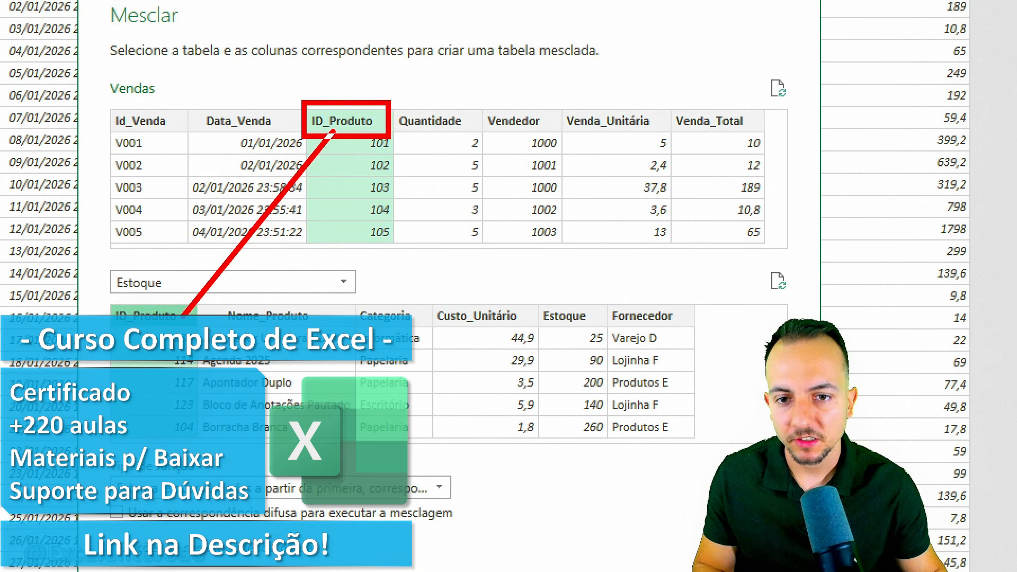
pyautogui.moveTo(108, 300); pyautogui.dragTo(184, 331)
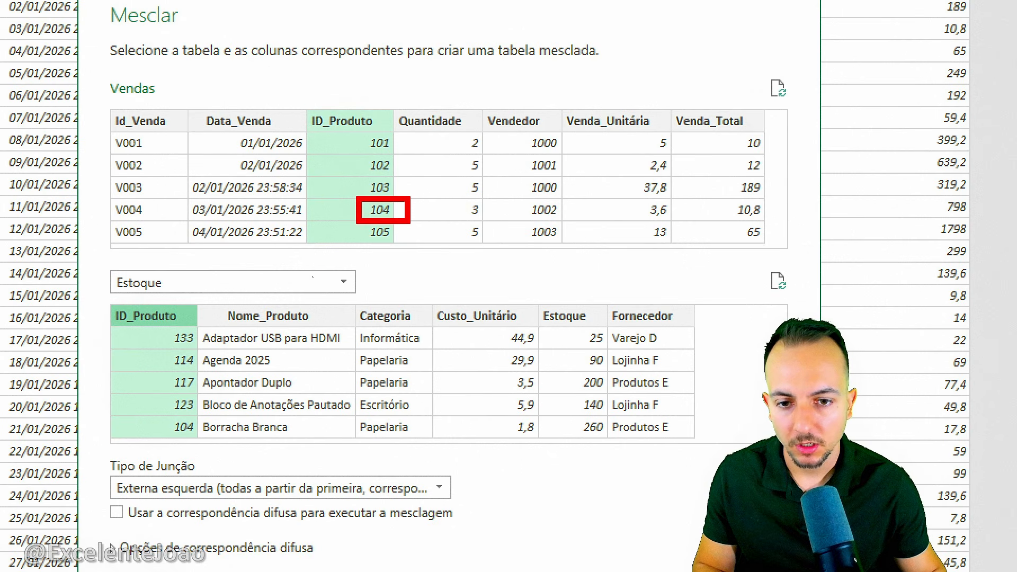
pyautogui.moveTo(158, 416); pyautogui.dragTo(200, 438)
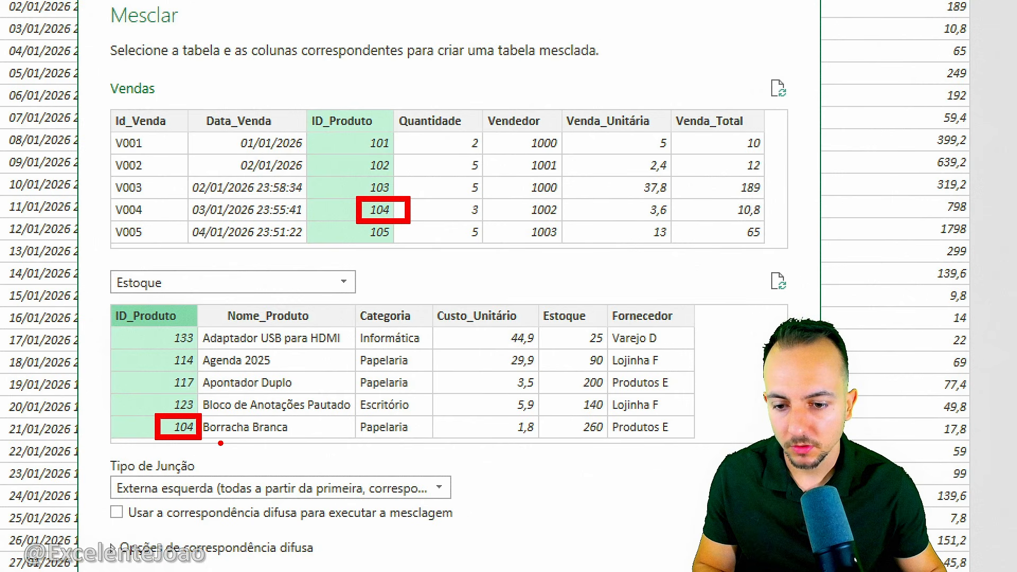
pyautogui.moveTo(365, 444); pyautogui.dragTo(415, 442)
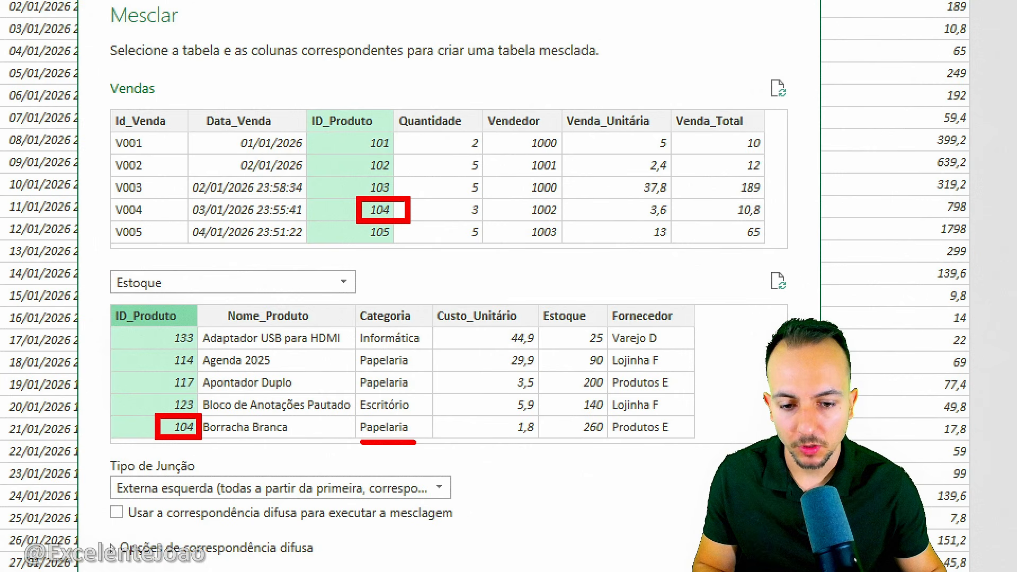
pyautogui.moveTo(217, 437); pyautogui.dragTo(306, 438)
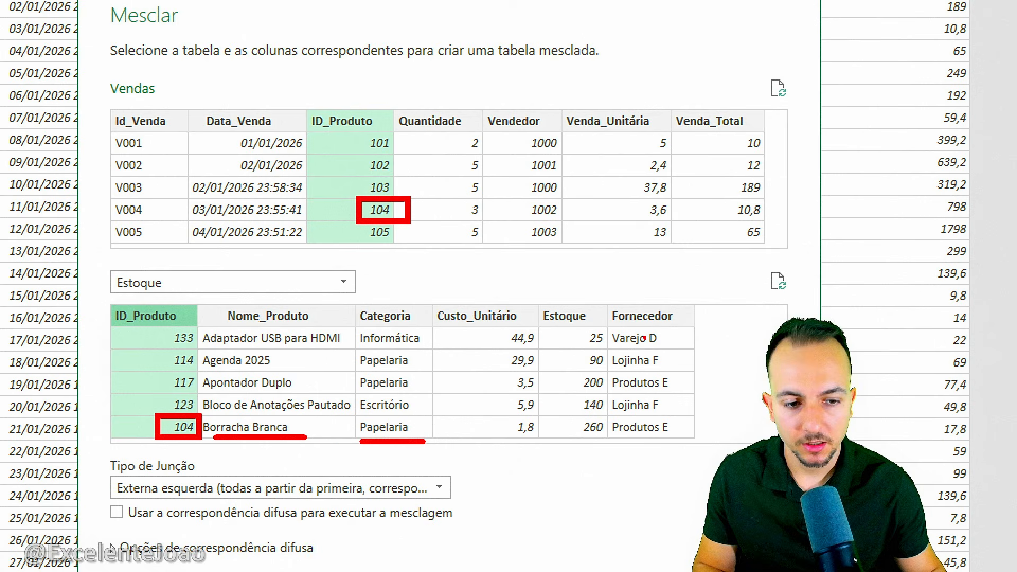
pyautogui.moveTo(613, 441); pyautogui.dragTo(692, 441)
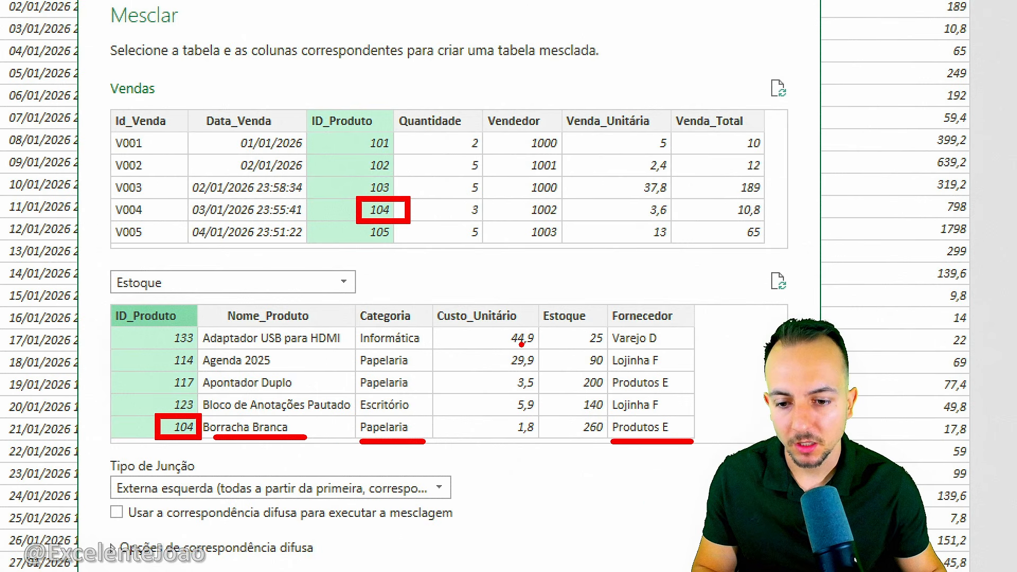
pyautogui.press('Escape')
# Step: Set the join type to Externa esquerda (all from the first, matching from the second) and run the merge
pyautogui.click(227, 489)
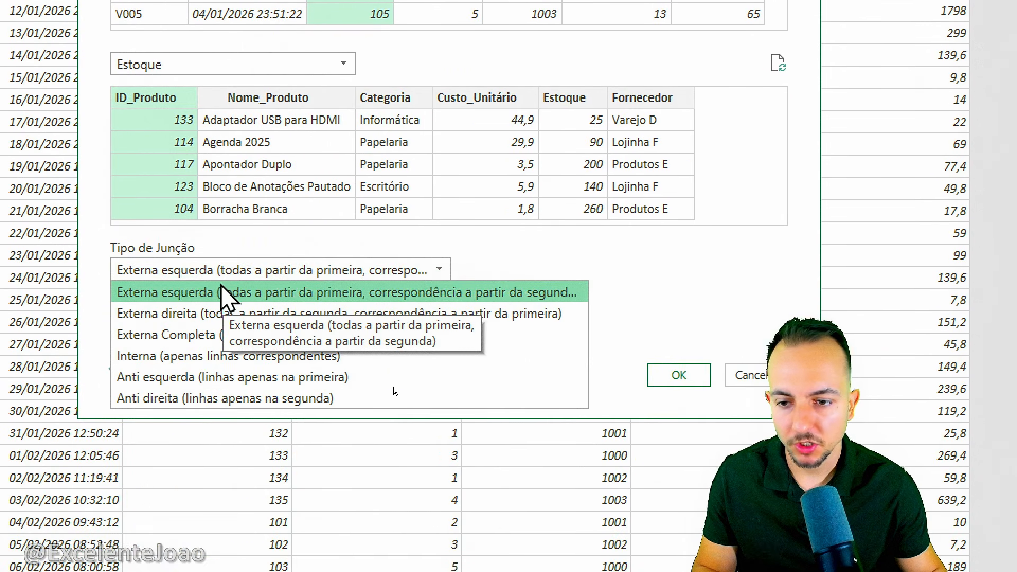
pyautogui.click(221, 295)
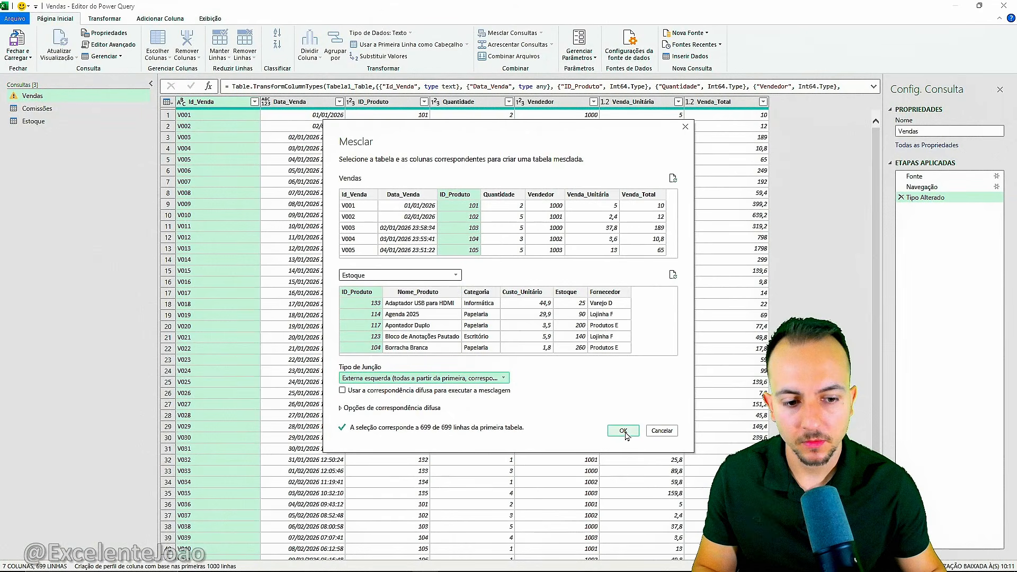
pyautogui.click(623, 431)
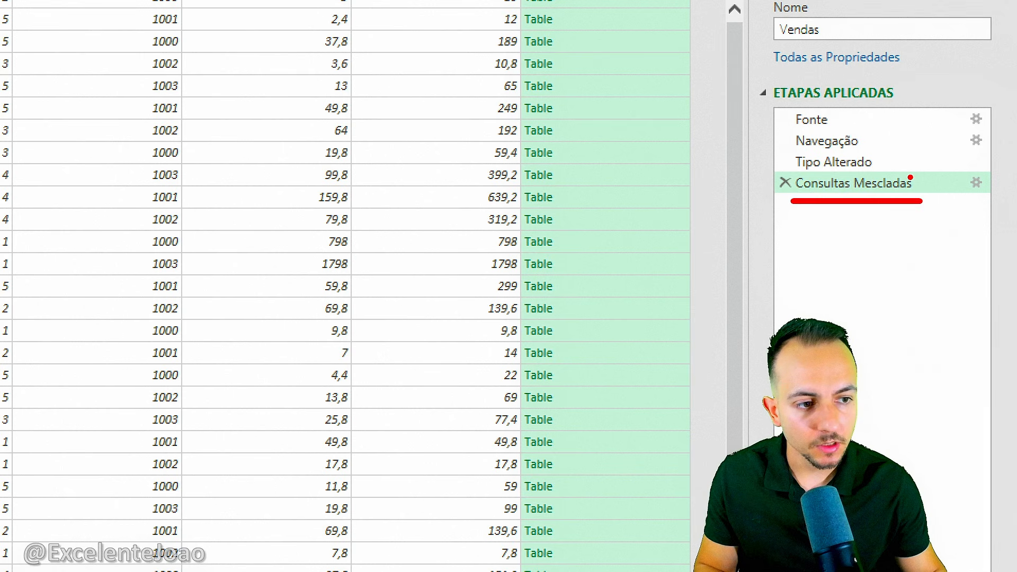
pyautogui.moveTo(910, 177); pyautogui.dragTo(951, 141)
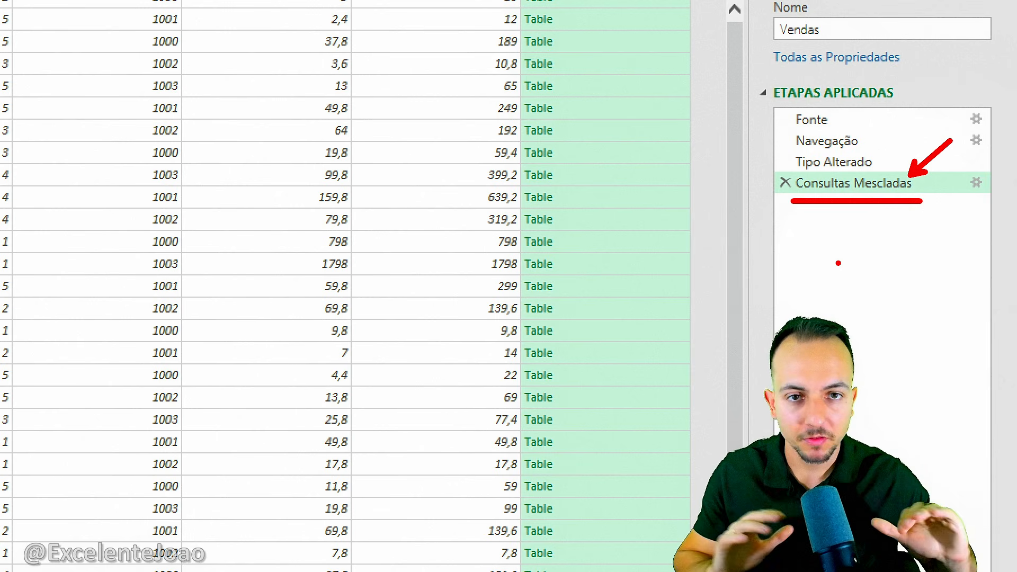
pyautogui.press('e')
pyautogui.moveTo(834, 120); pyautogui.dragTo(871, 116)
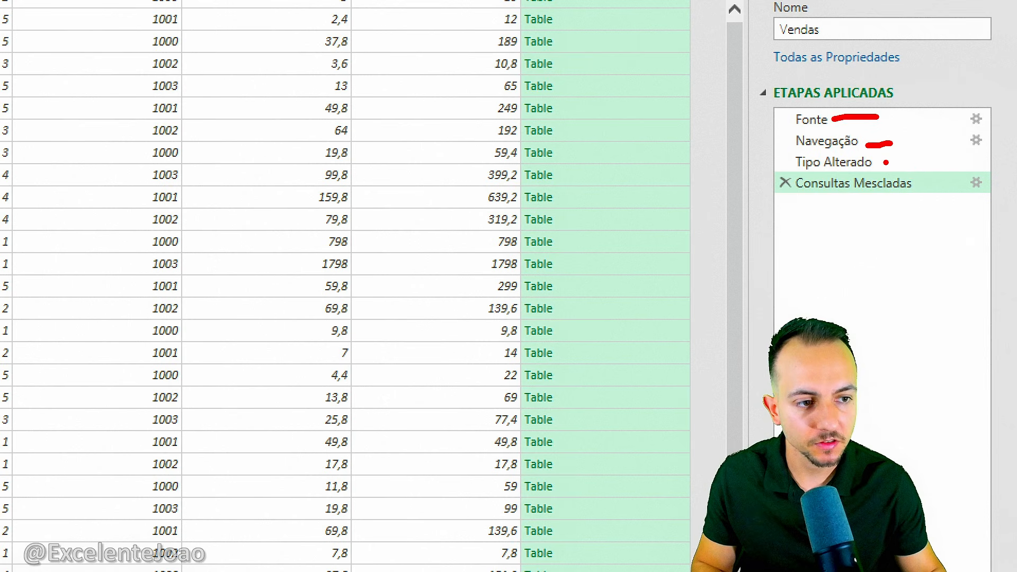
pyautogui.moveTo(886, 165); pyautogui.dragTo(906, 163)
pyautogui.moveTo(925, 179); pyautogui.dragTo(955, 170)
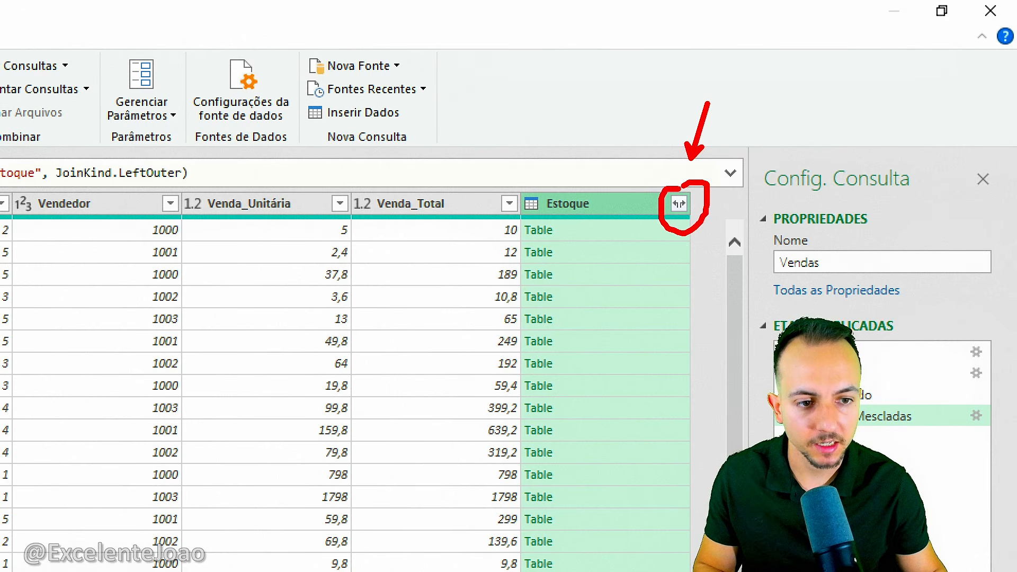
# Step: Expand the merged Estoque column to Nome_Produto, Categoria and Fornecedor only, excluding ID_Produto, Custo_Unitário and Estoque
pyautogui.click(680, 206)
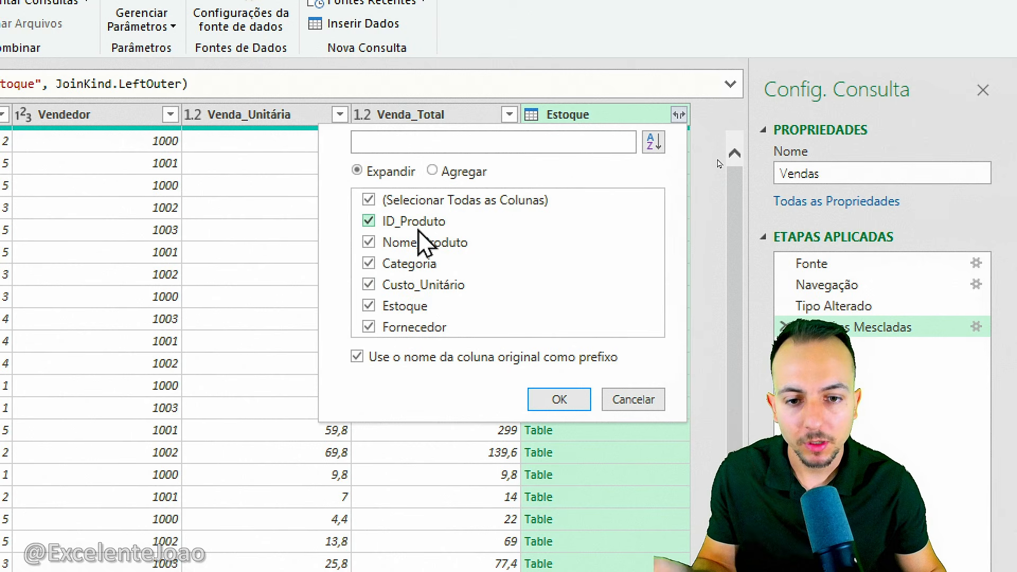
pyautogui.click(369, 222)
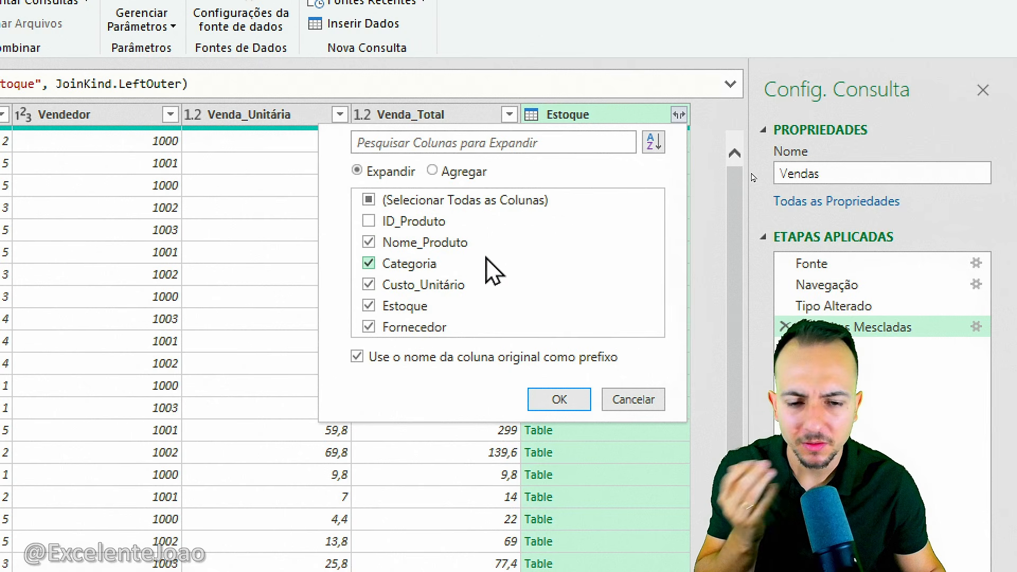
pyautogui.click(370, 286)
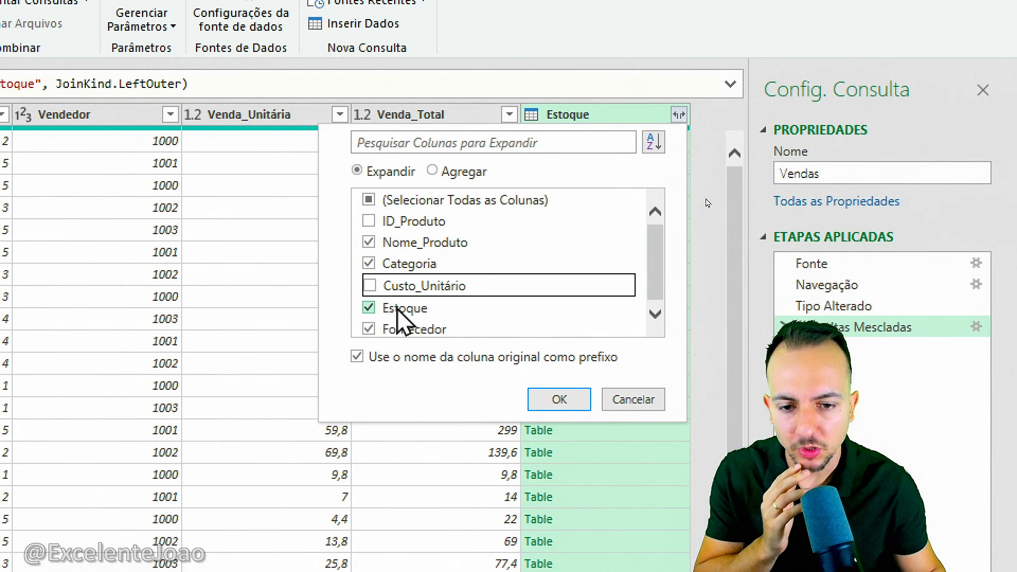
pyautogui.click(370, 308)
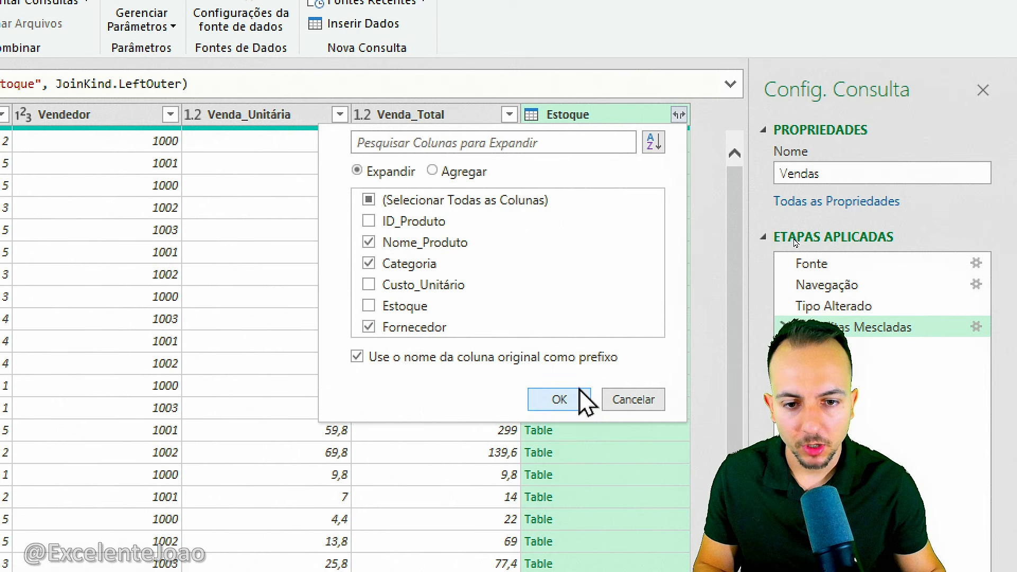
pyautogui.click(564, 404)
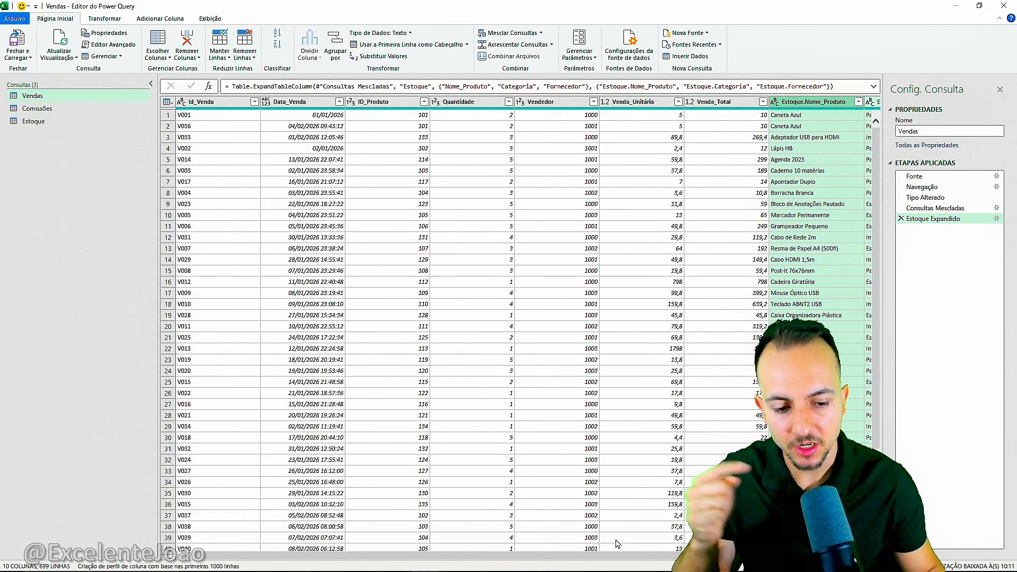
# Step: Open the name of the expanded Estoque.Nome_Produto column for editing
pyautogui.moveTo(617, 556); pyautogui.dragTo(561, 555)
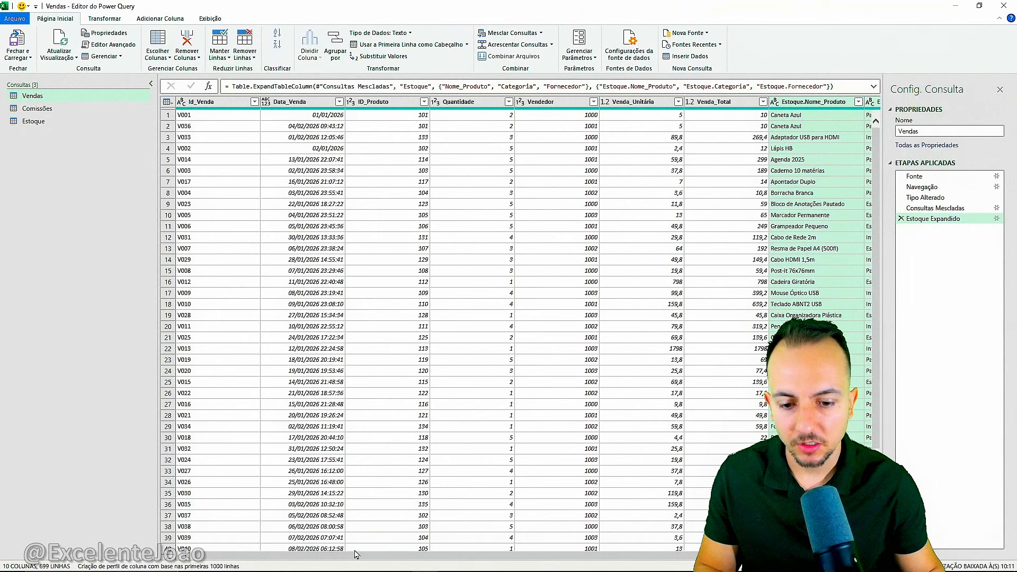
pyautogui.moveTo(355, 555); pyautogui.dragTo(501, 555)
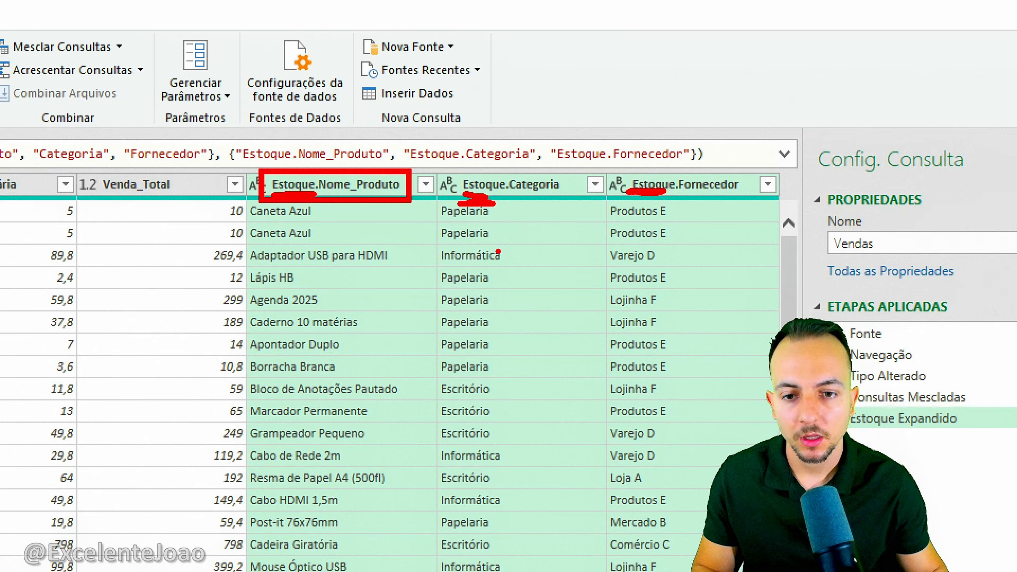
pyautogui.doubleClick(325, 186)
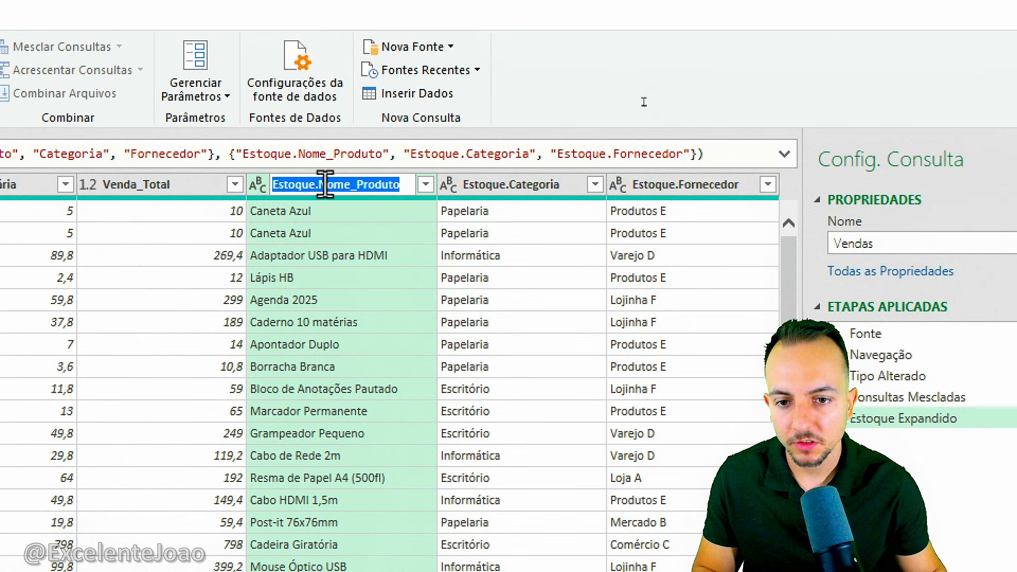
pyautogui.press('Escape')
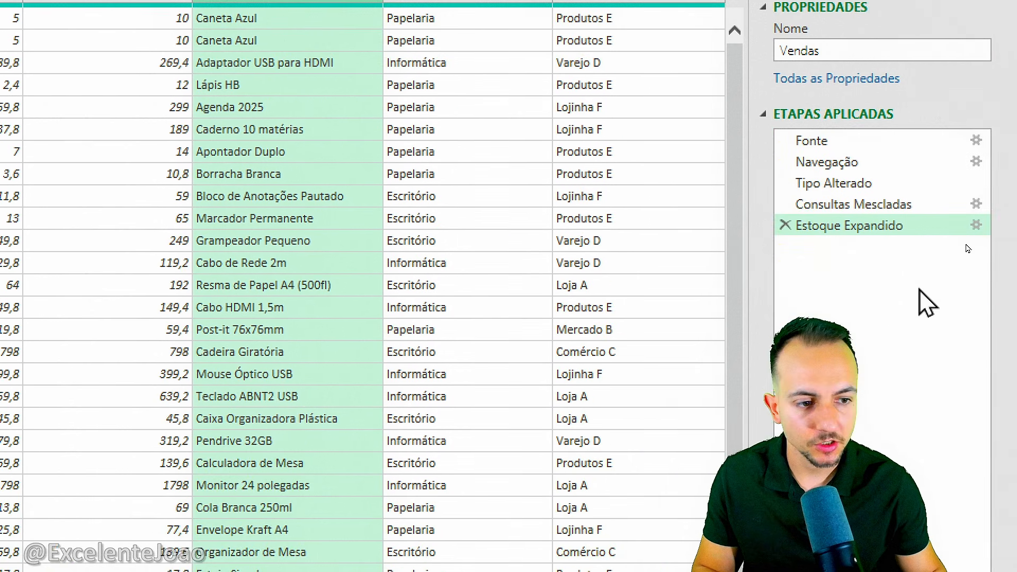
pyautogui.hotkey('ctrl', '2')
pyautogui.moveTo(921, 435)
pyautogui.mouseDown()
pyautogui.moveTo(890, 436)
pyautogui.moveTo(894, 474)
pyautogui.mouseUp()
pyautogui.press('Escape')
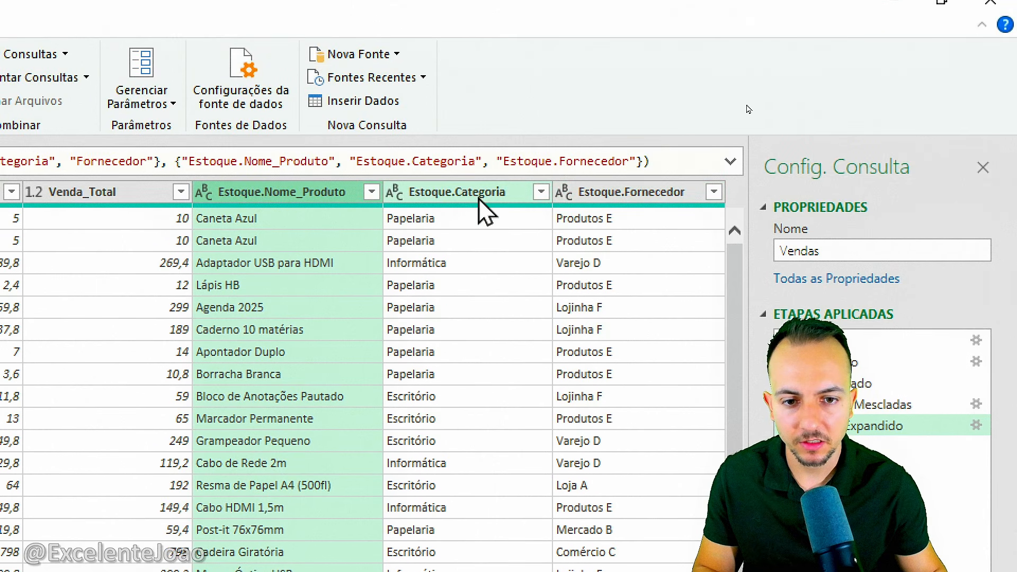
# Step: Review the expanded Estoque.Nome_Produto, Estoque.Categoria and Estoque.Fornecedor columns alongside the sales data in Vendas
pyautogui.click(429, 195)
pyautogui.click(633, 202)
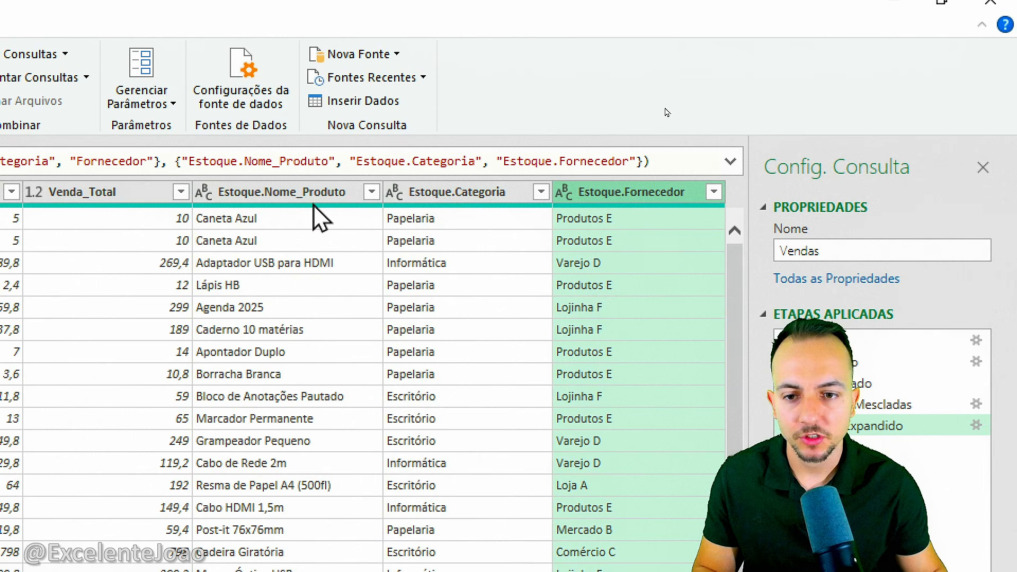
pyautogui.click(323, 202)
pyautogui.click(471, 202)
pyautogui.click(609, 199)
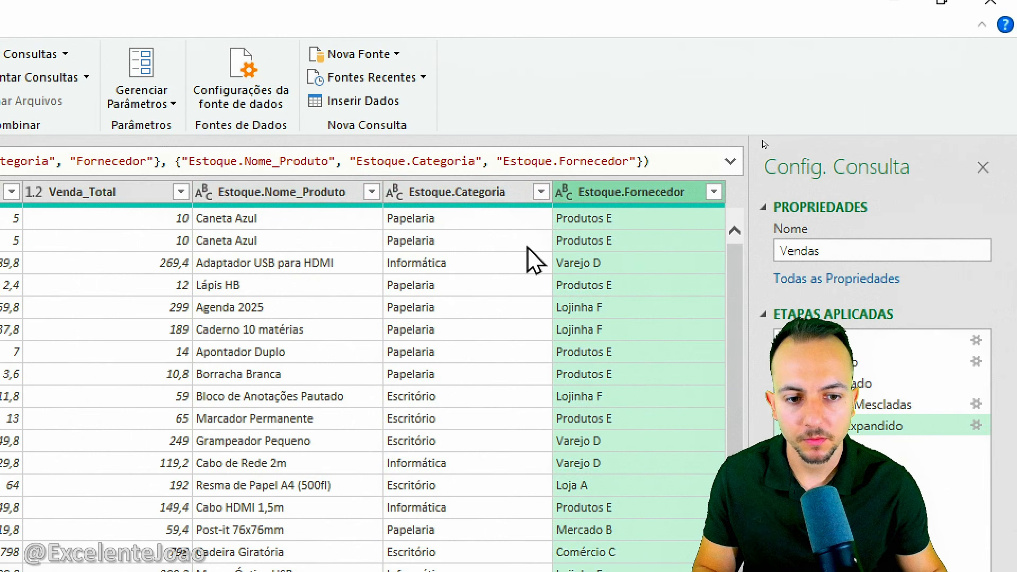
pyautogui.click(336, 200)
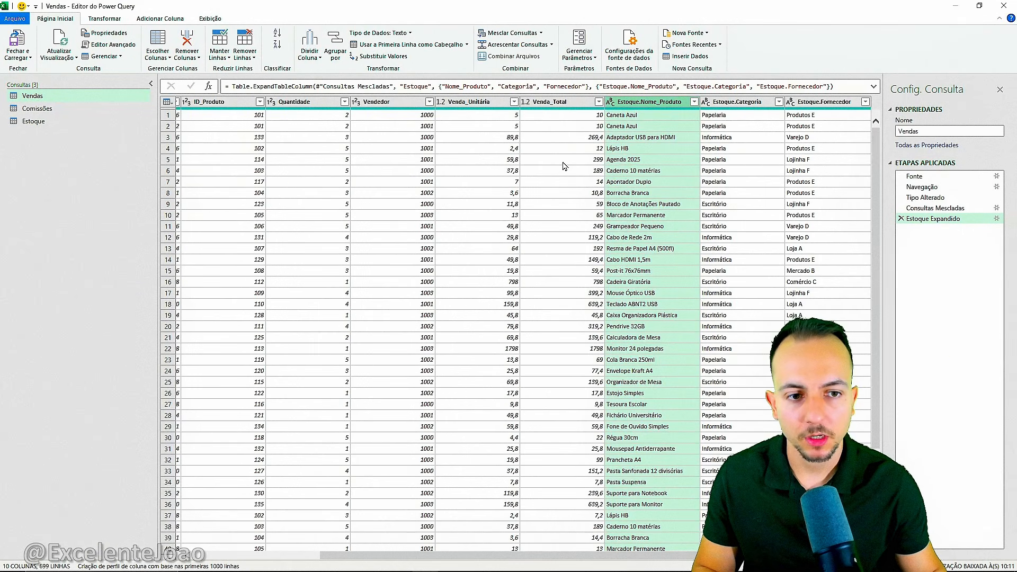
pyautogui.click(551, 160)
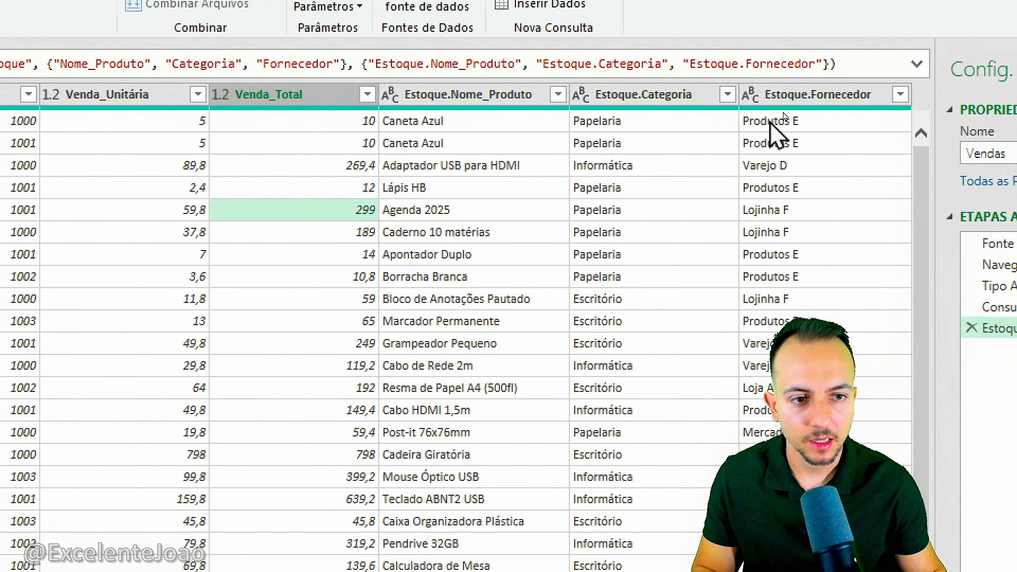
pyautogui.click(672, 95)
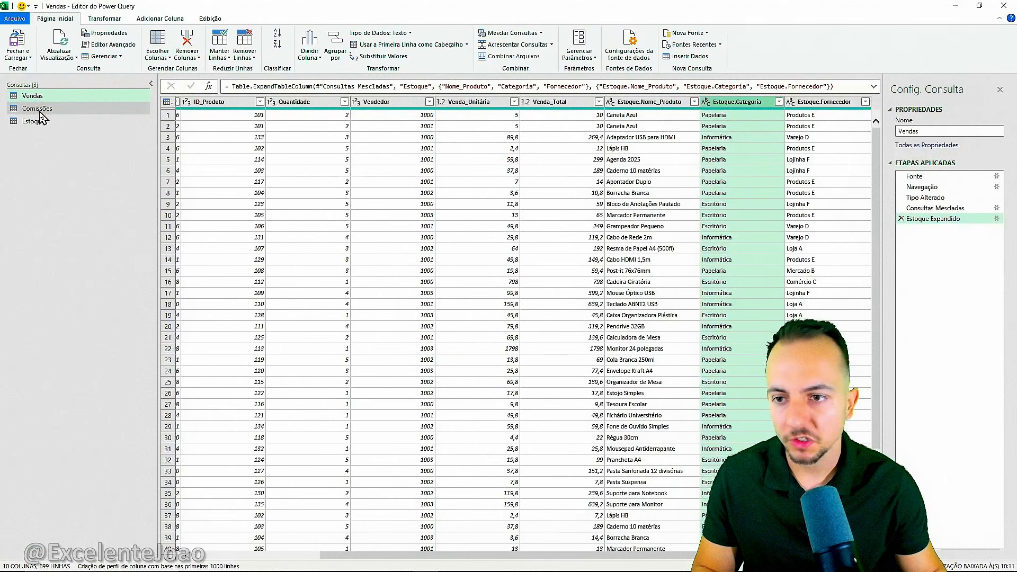
# Step: Start a query merge from Vendas and select Estoque.Categoria as its matching column
pyautogui.click(31, 108)
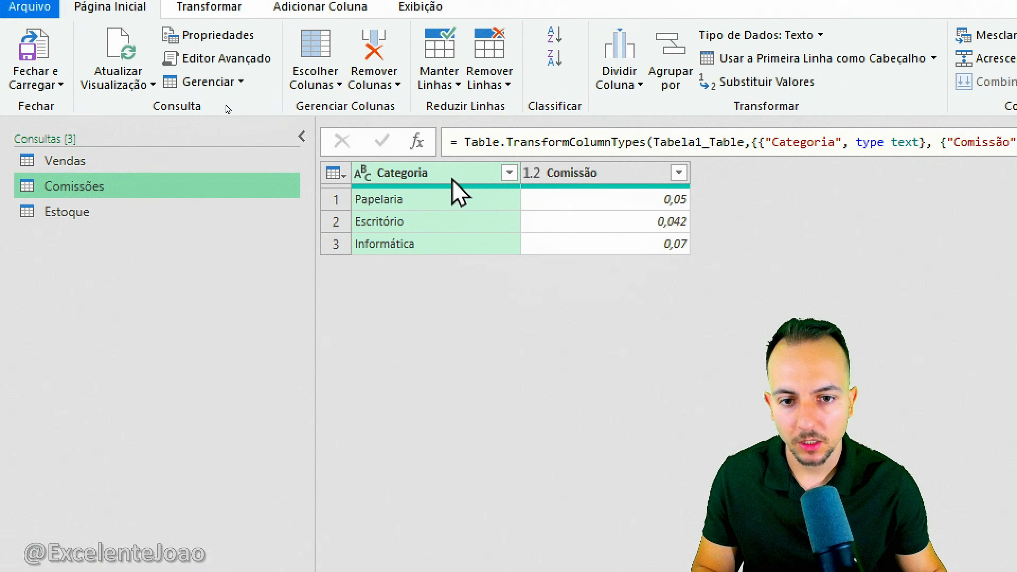
pyautogui.click(145, 166)
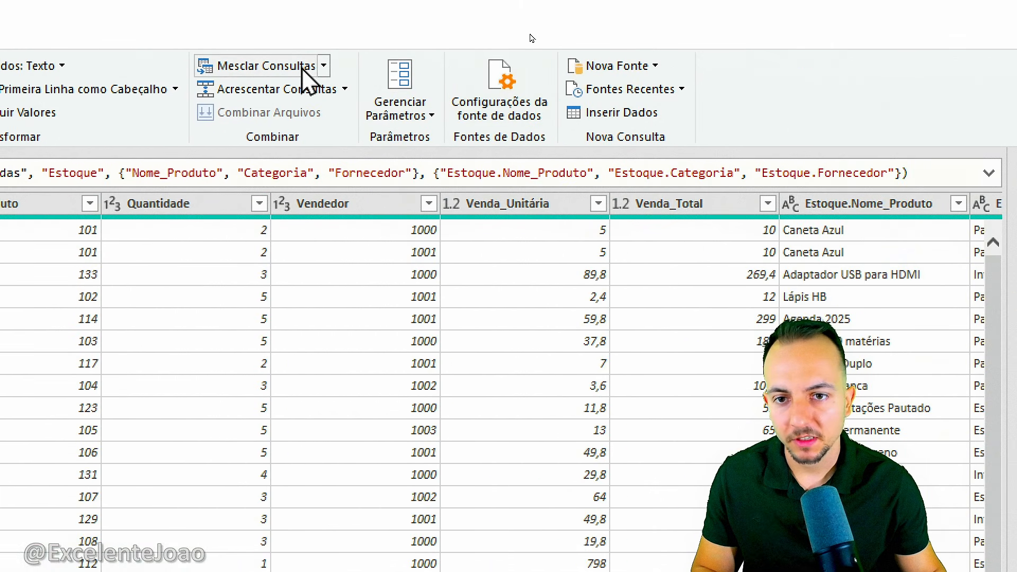
pyautogui.click(531, 37)
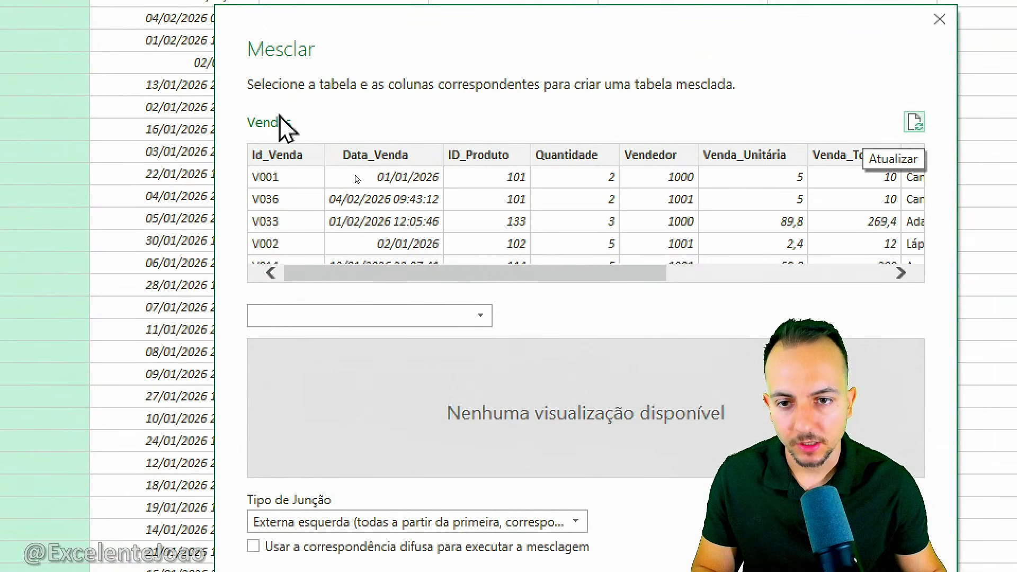
pyautogui.moveTo(443, 253); pyautogui.dragTo(497, 252)
pyautogui.moveTo(564, 275); pyautogui.dragTo(743, 272)
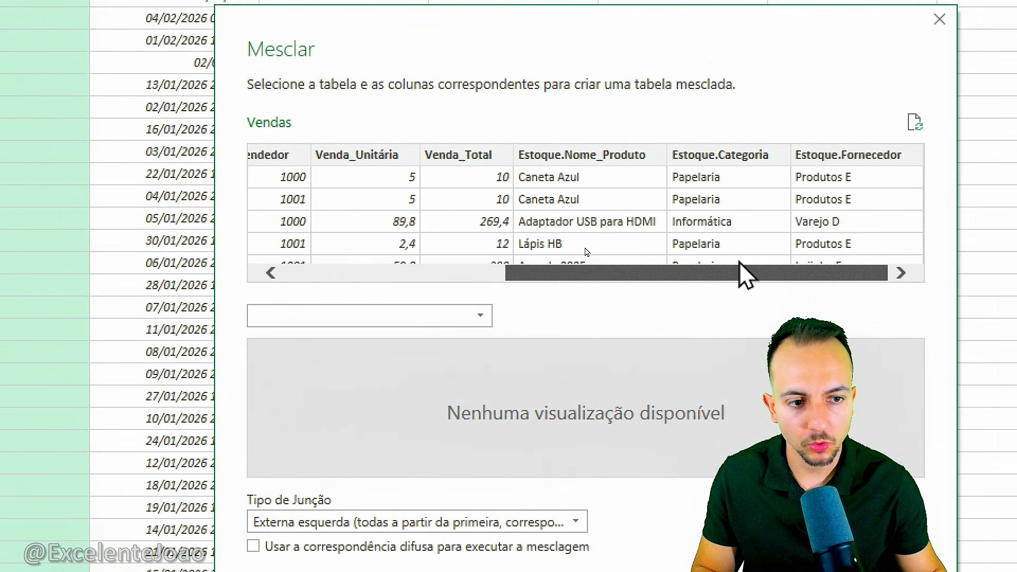
pyautogui.click(741, 159)
pyautogui.hotkey('ctrl', '2')
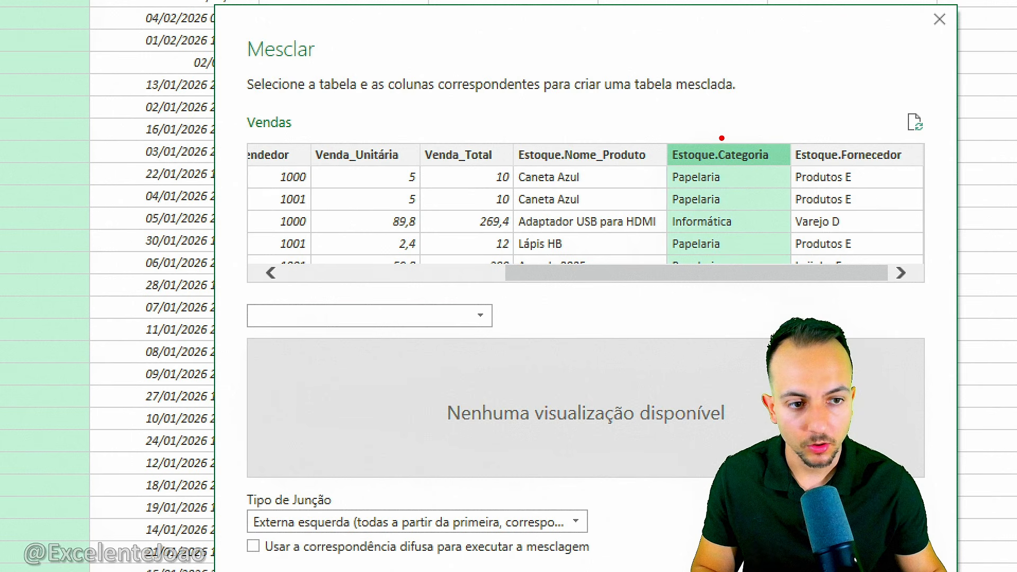
pyautogui.moveTo(719, 122); pyautogui.dragTo(751, 124)
pyautogui.press('Escape')
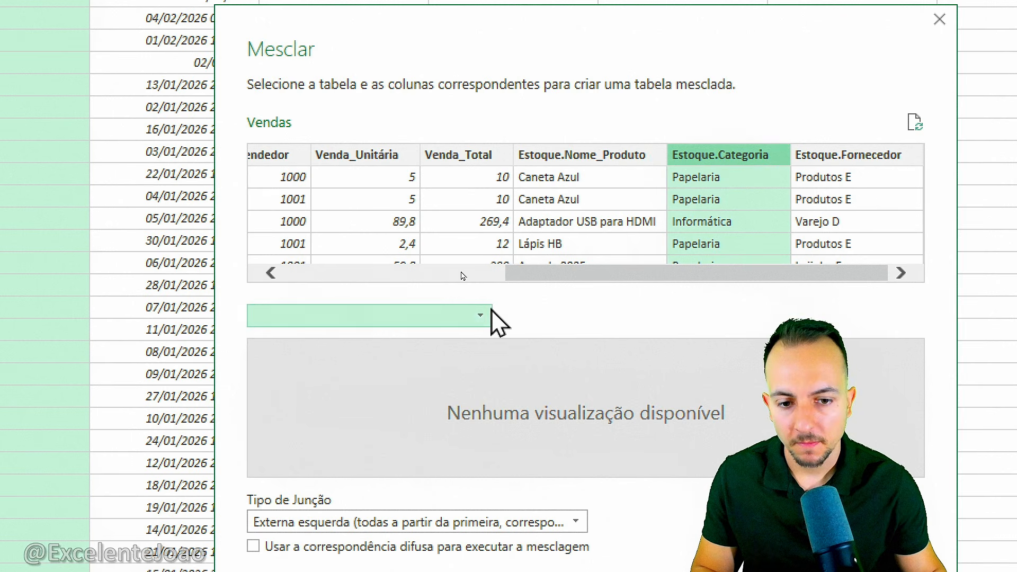
# Step: Choose Comissões as the second merge table, match on its Categoria column, and run the merge as Externa esquerda
pyautogui.click(480, 316)
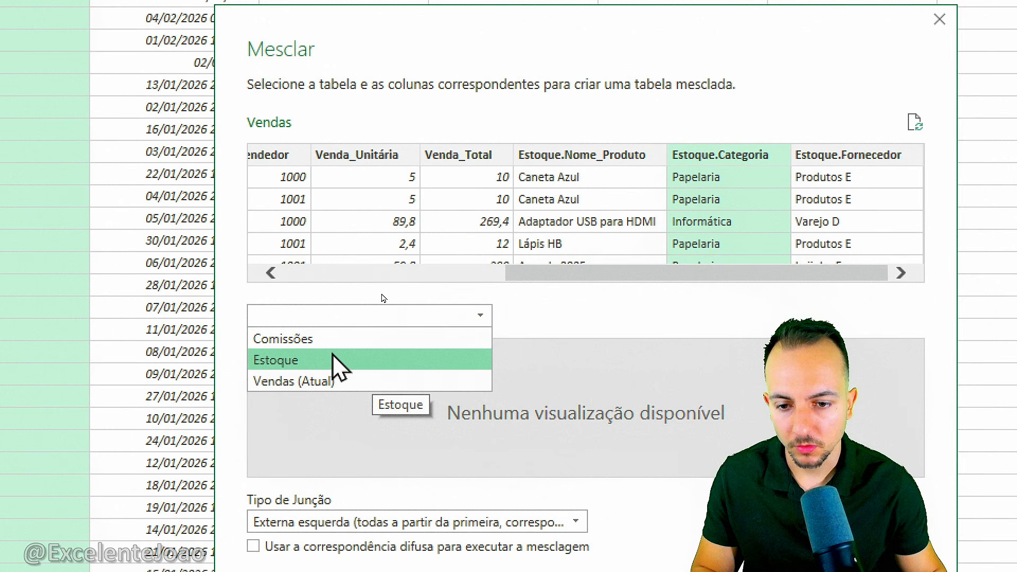
pyautogui.click(324, 339)
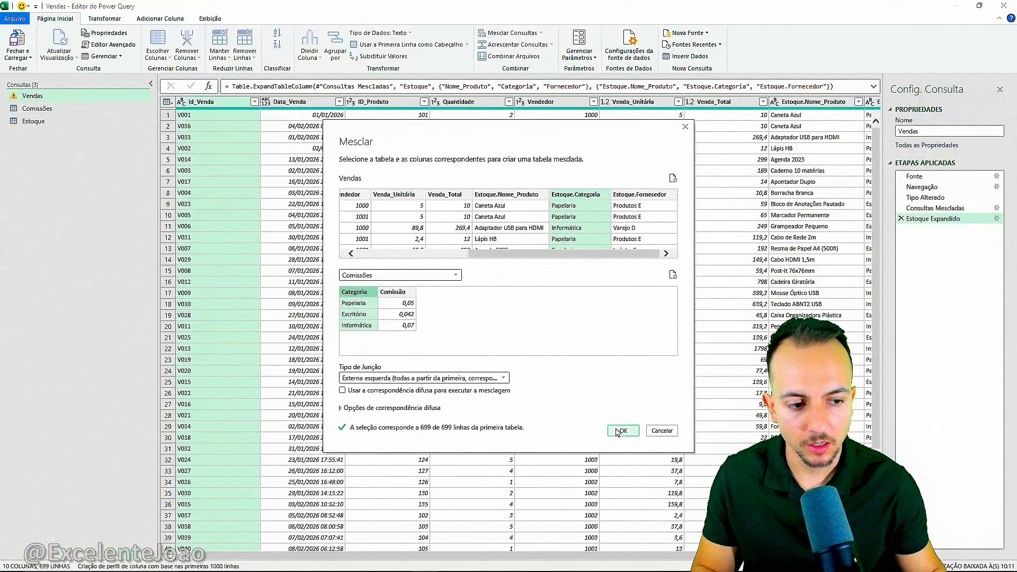
pyautogui.click(623, 430)
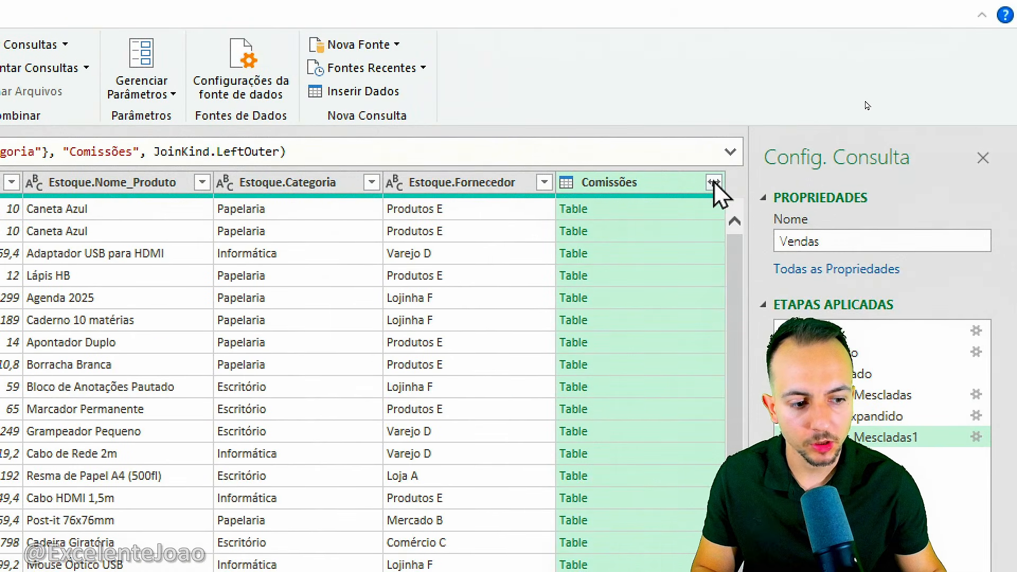
# Step: Expand the merged Comissões column to Comissão only, excluding Categoria
pyautogui.click(714, 183)
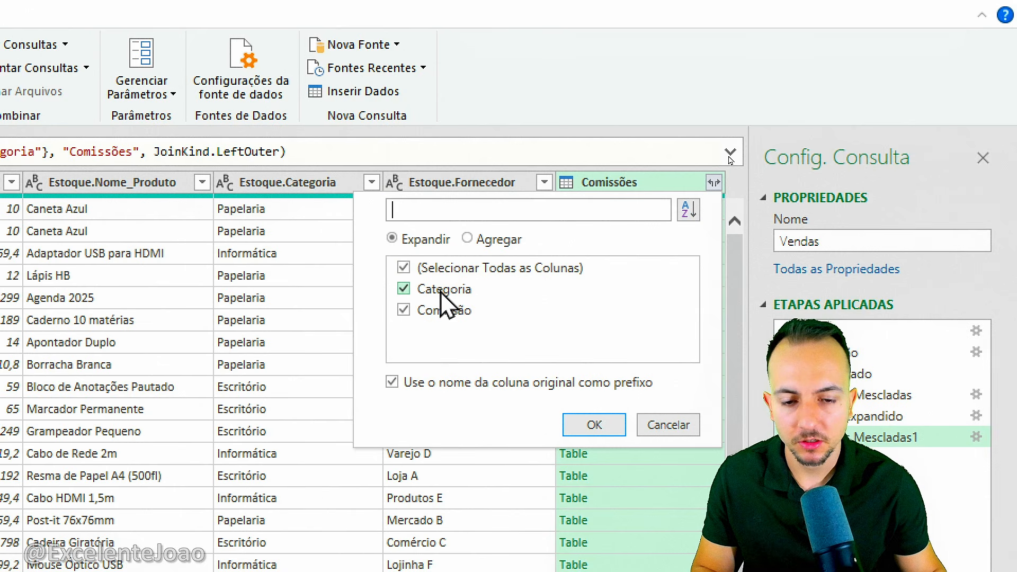
pyautogui.click(404, 289)
pyautogui.click(595, 424)
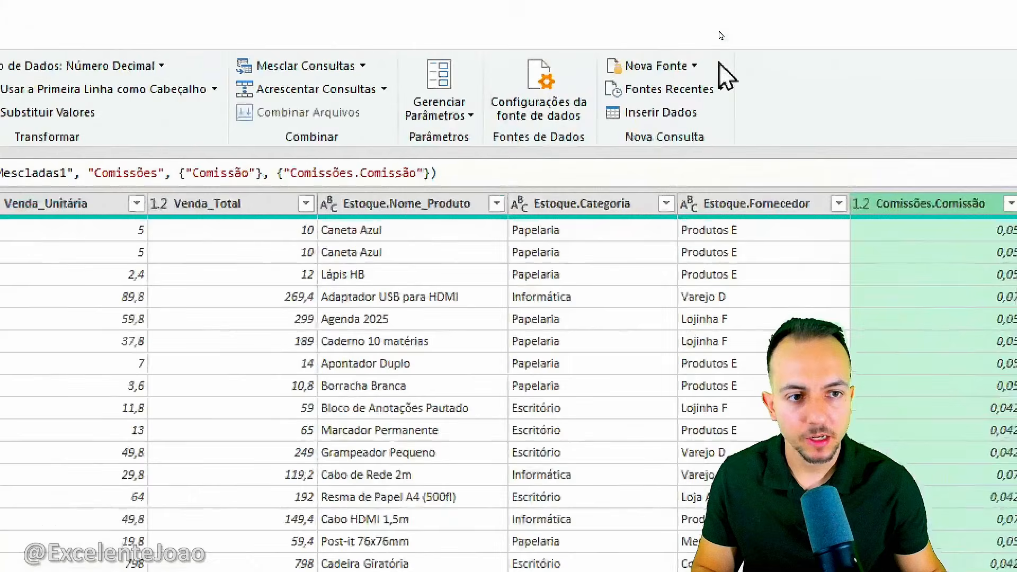
# Step: Import Tabela1 from the Excel workbook Planilha Vendedores.xlsx as a new query
pyautogui.click(698, 33)
pyautogui.moveTo(700, 93)
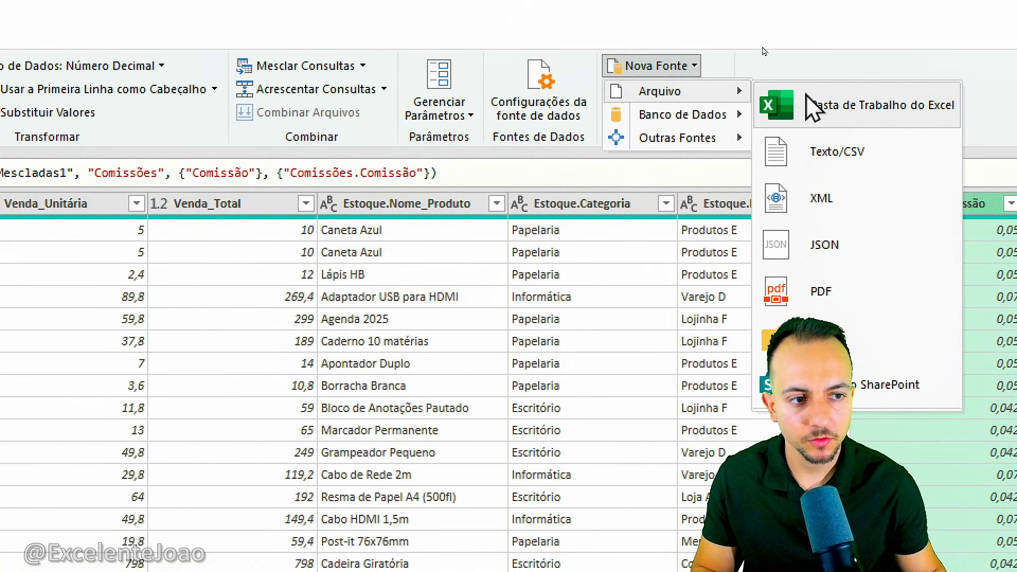
pyautogui.click(767, 54)
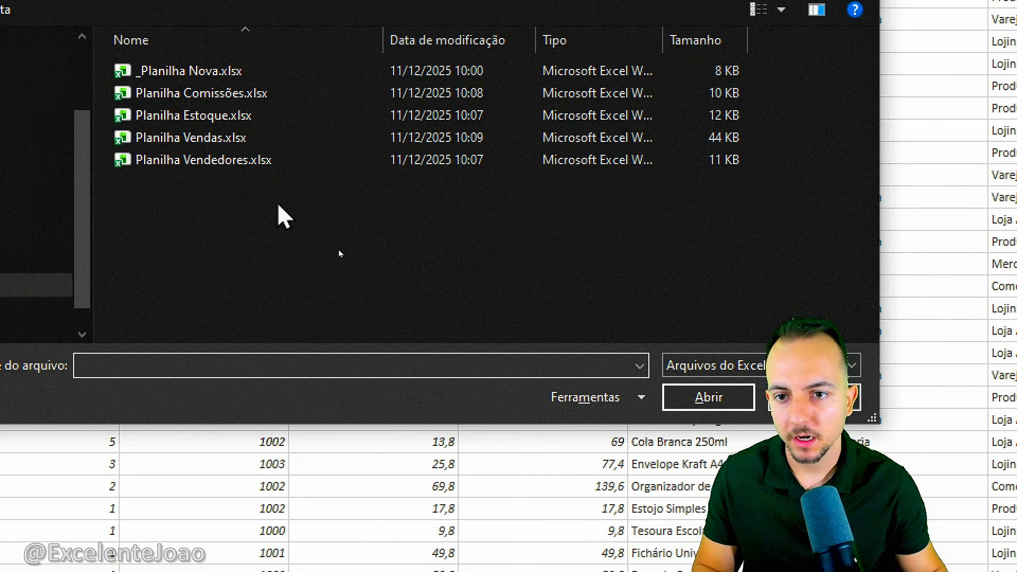
pyautogui.click(332, 220)
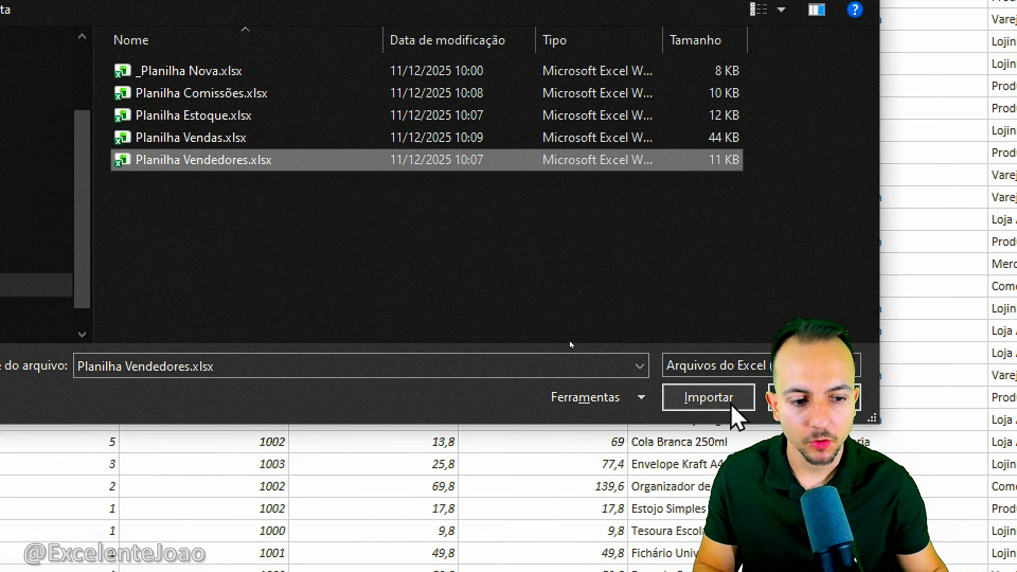
pyautogui.click(709, 397)
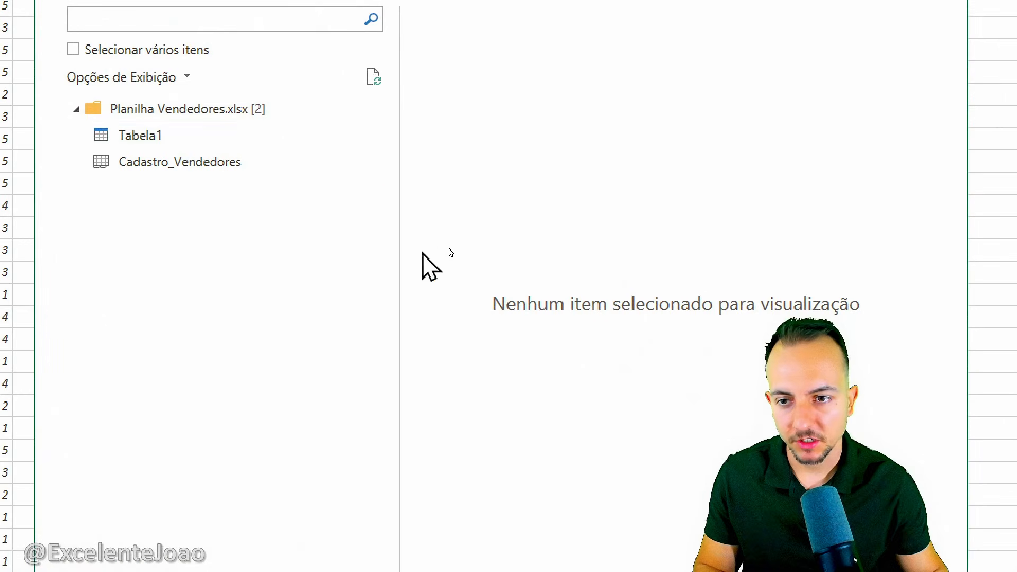
pyautogui.click(170, 171)
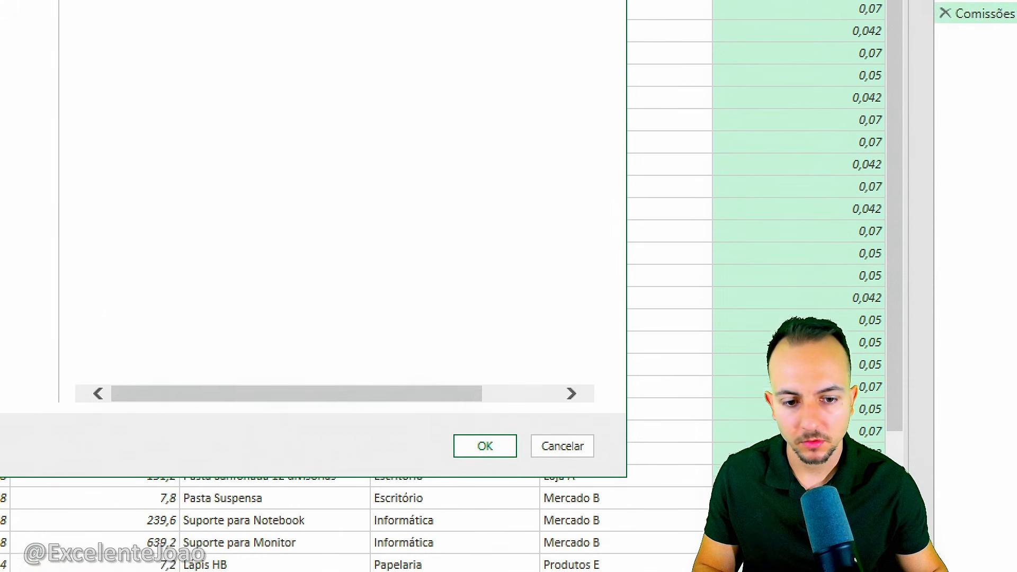
pyautogui.click(483, 432)
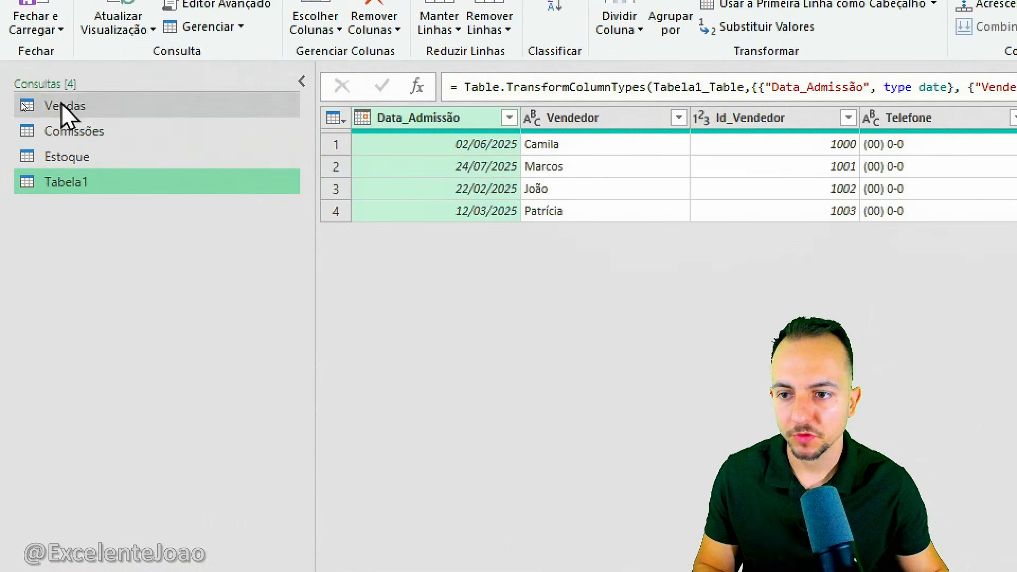
# Step: Rename the imported Tabela1 query as Vendedores
pyautogui.rightClick(89, 184)
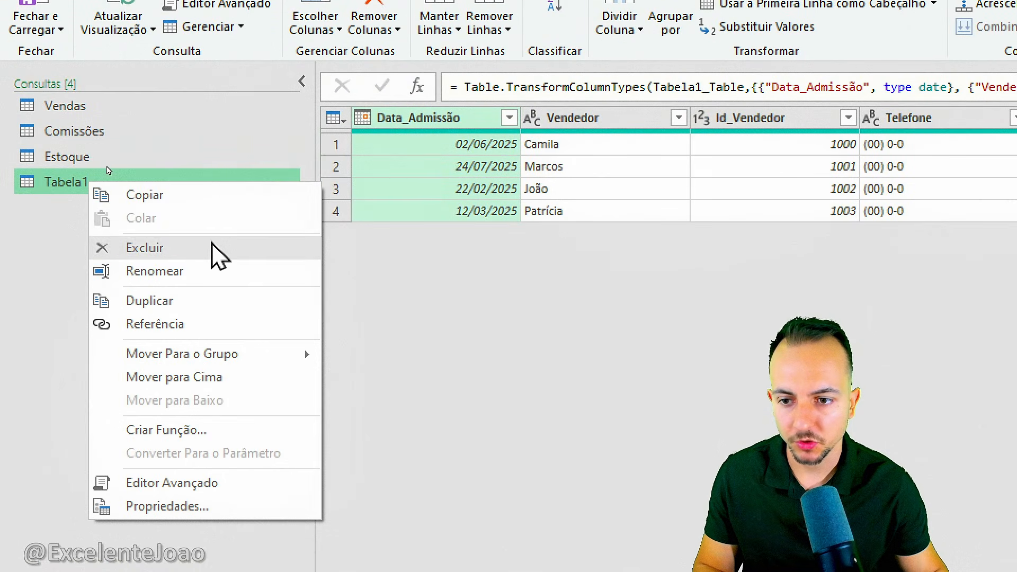
pyautogui.click(204, 271)
pyautogui.write('Vendedores')
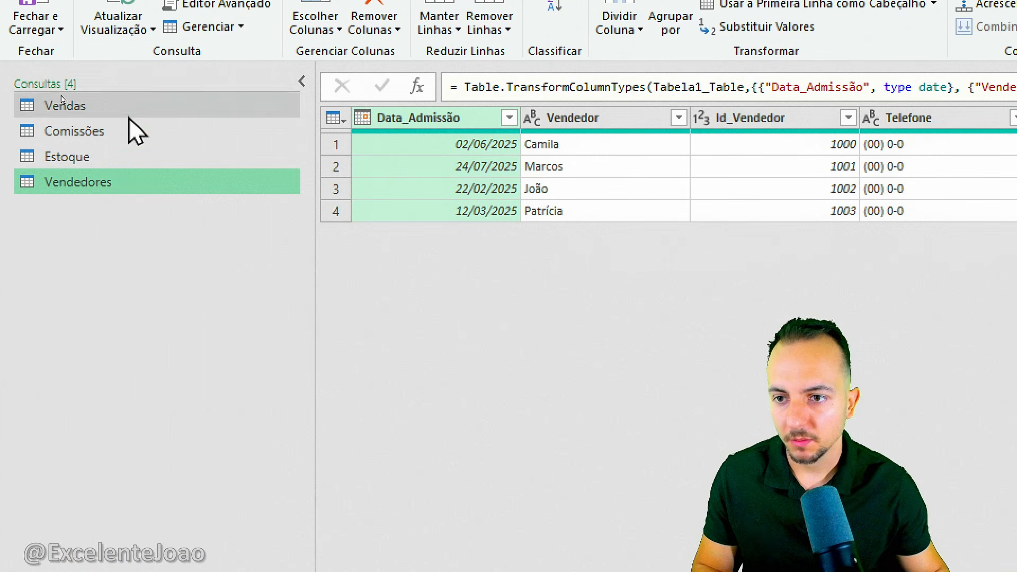
# Step: Check the Vendedores table's columns, and start a query merge from Vendas with Vendedor as its matching column
pyautogui.click(113, 106)
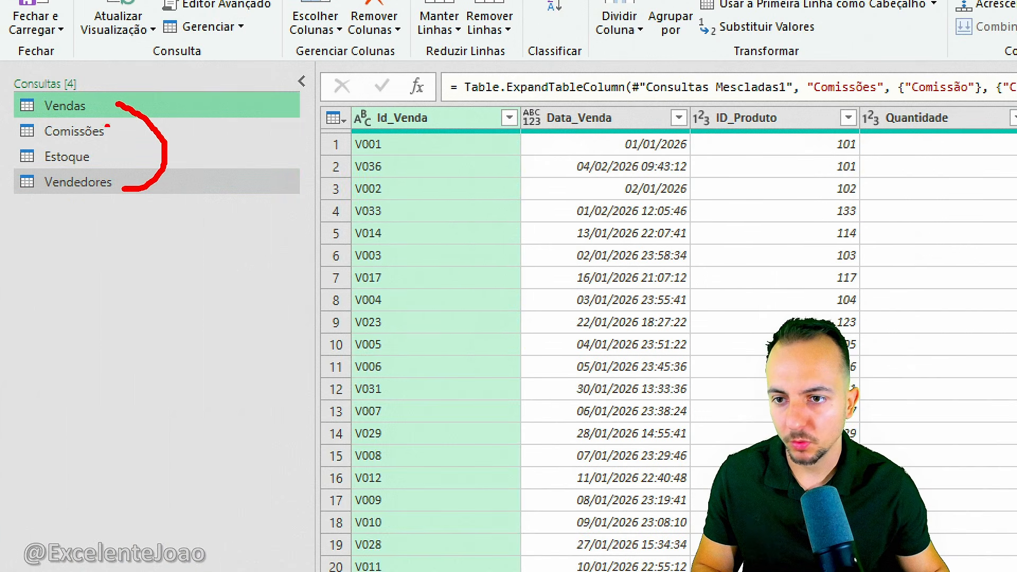
pyautogui.click(106, 186)
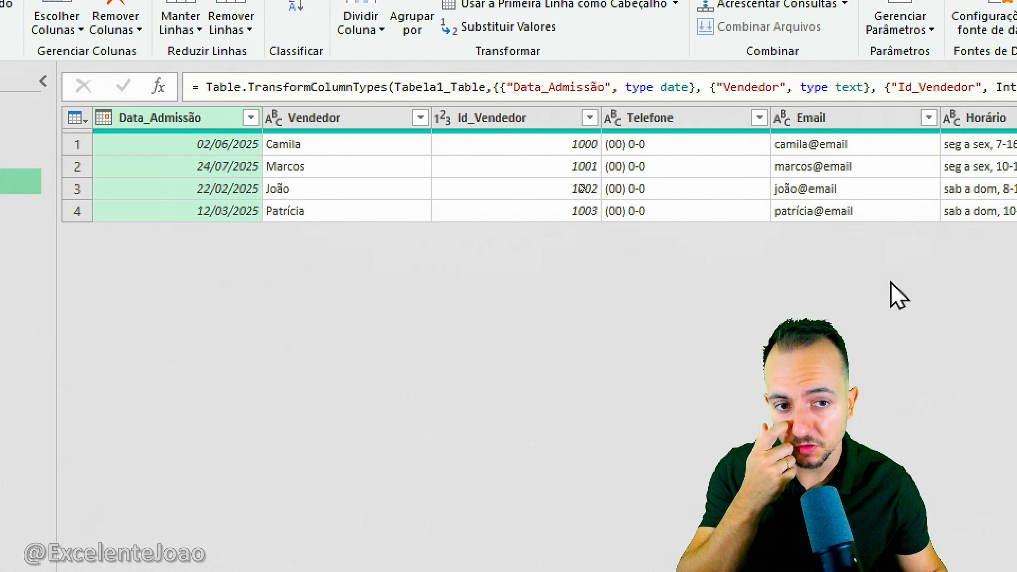
pyautogui.click(279, 119)
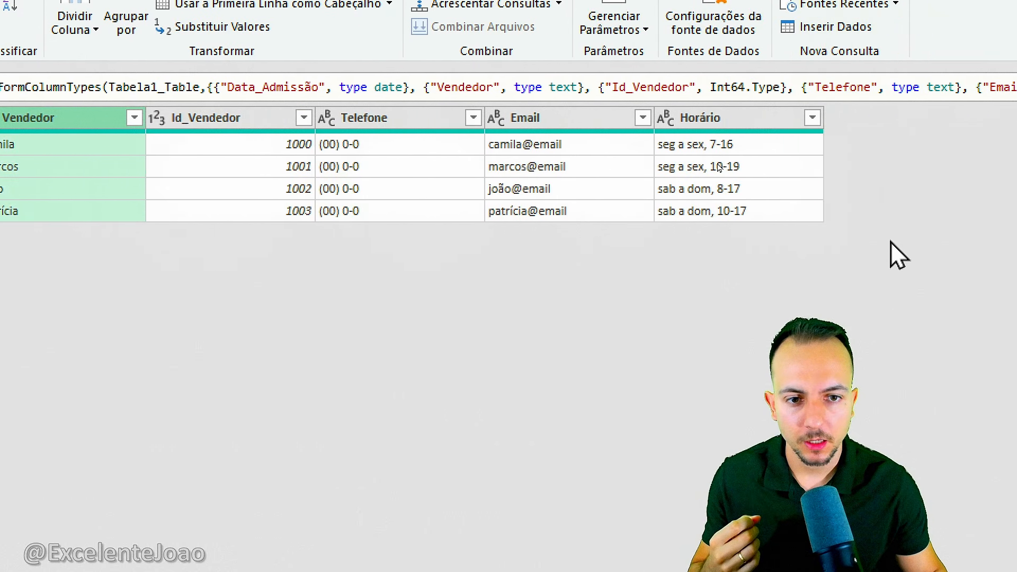
pyautogui.click(597, 123)
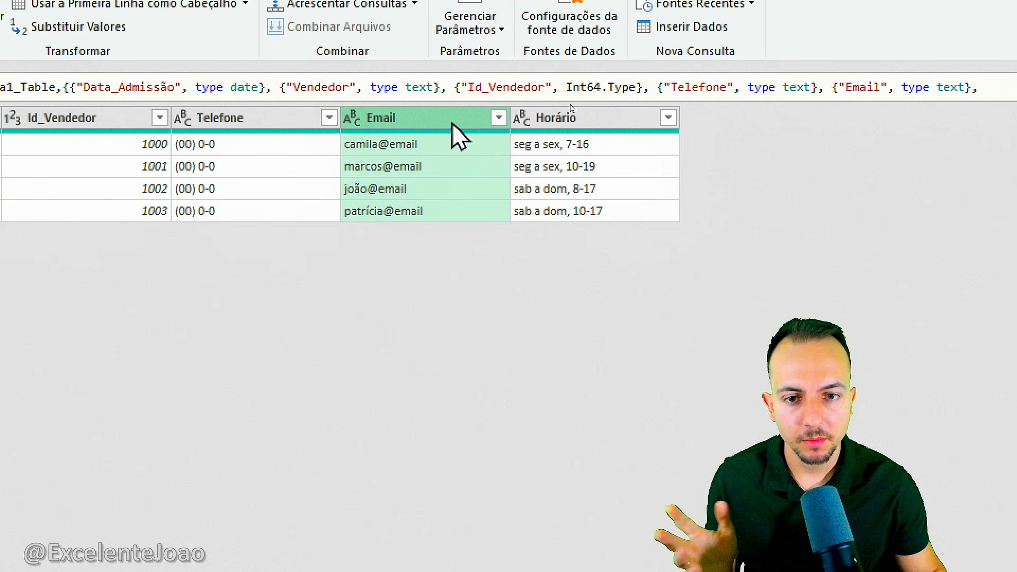
pyautogui.click(116, 108)
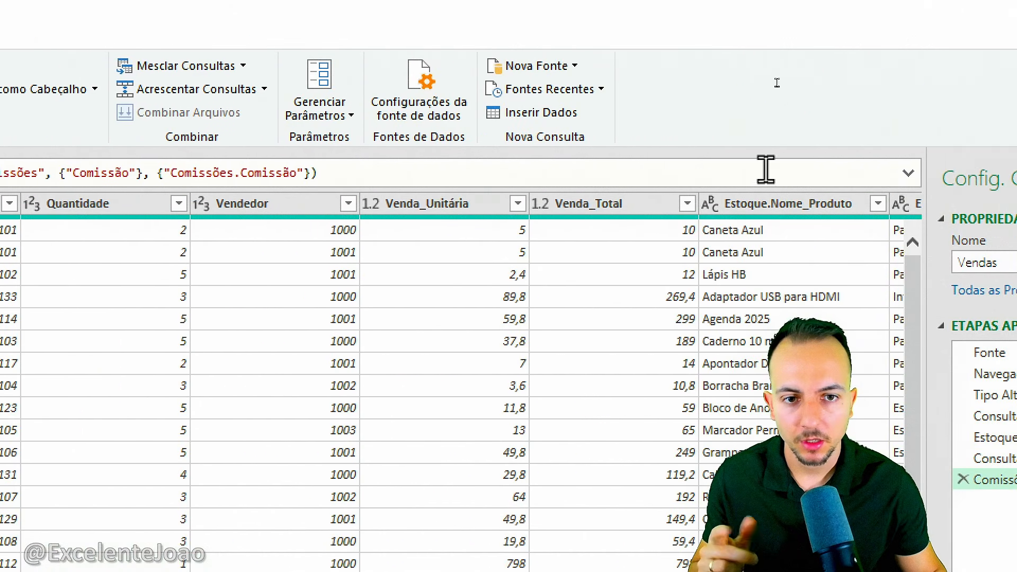
pyautogui.click(204, 70)
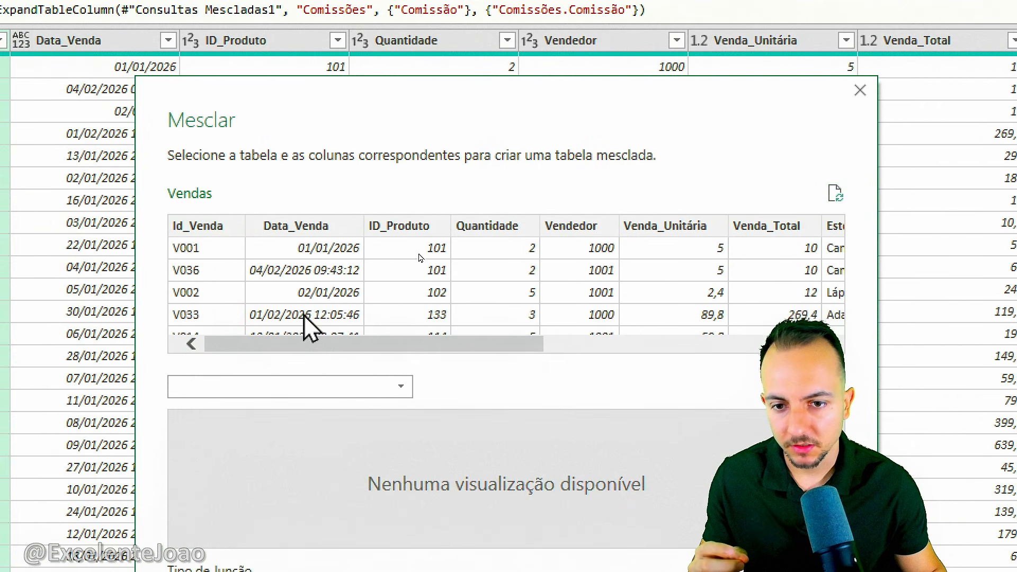
pyautogui.click(334, 327)
pyautogui.moveTo(415, 342); pyautogui.dragTo(491, 343)
pyautogui.click(454, 253)
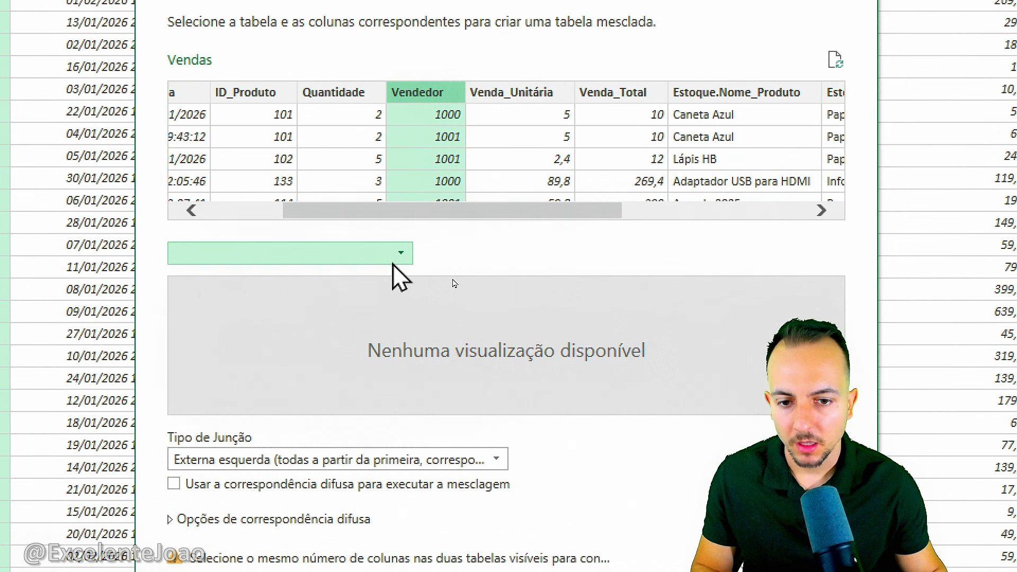
# Step: Choose Vendedores as the second merge table, match on Id_Vendedor, and run the merge as Externa esquerda
pyautogui.click(395, 257)
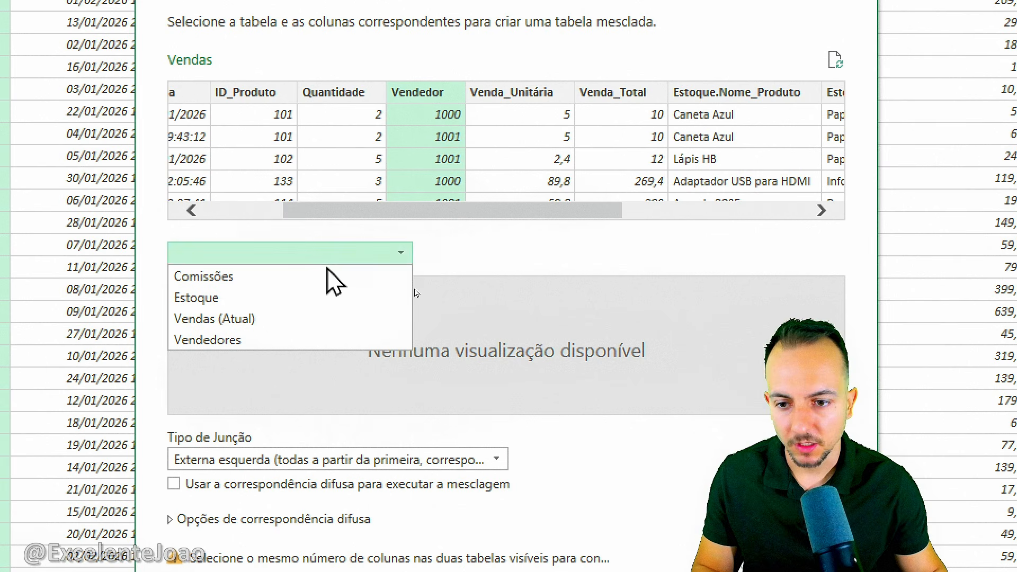
pyautogui.click(269, 340)
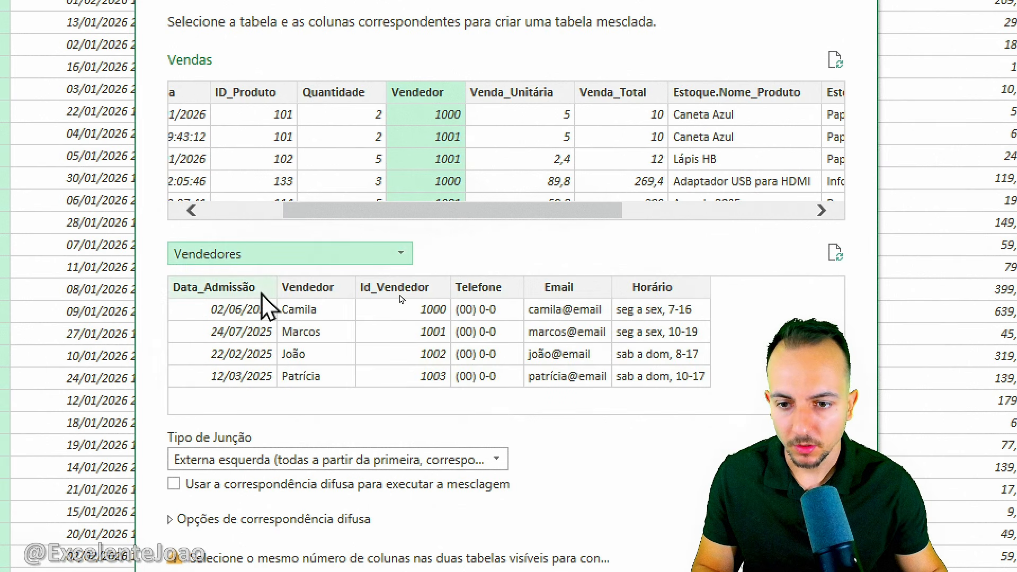
pyautogui.click(411, 290)
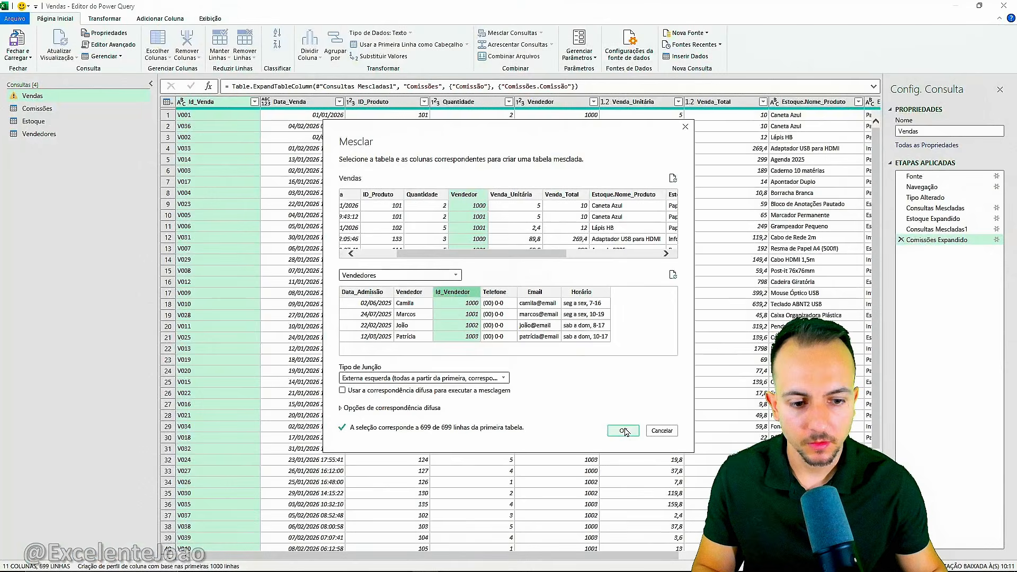
pyautogui.click(625, 431)
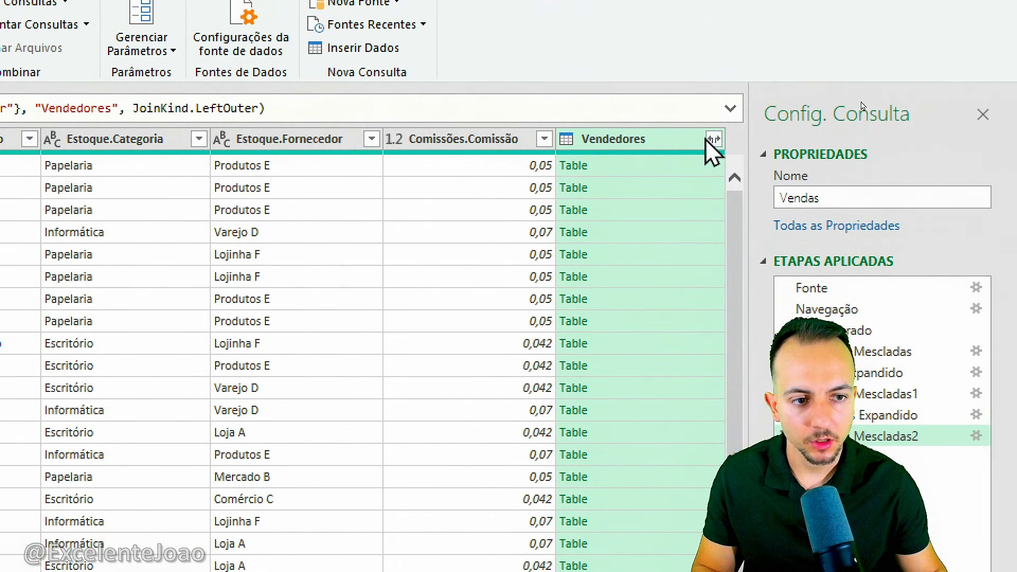
# Step: Expand the merged Vendedores column to Vendedor and Email only, excluding Data_Admissão, Id_Vendedor, Telefone and Horário
pyautogui.click(714, 140)
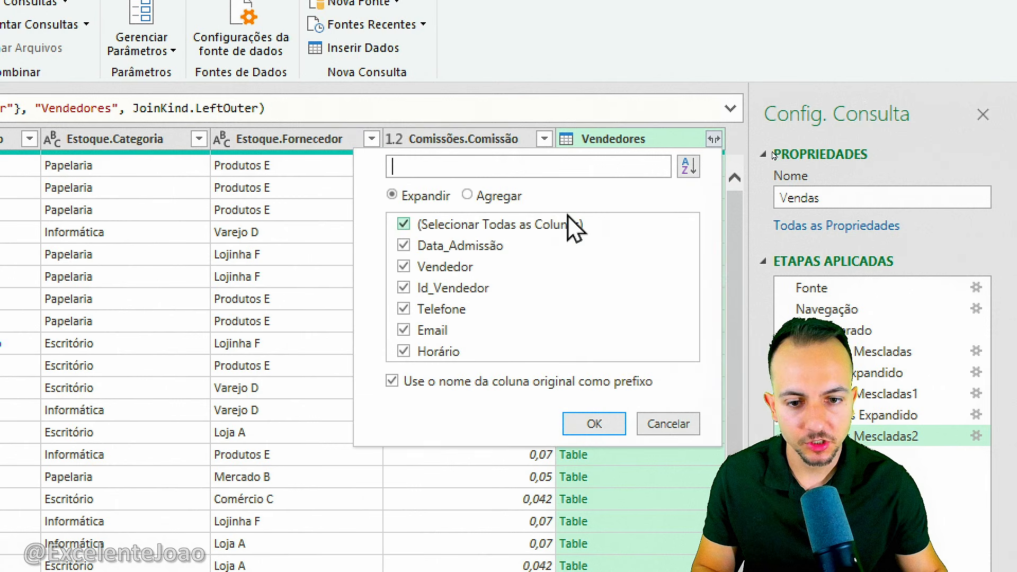
pyautogui.click(455, 247)
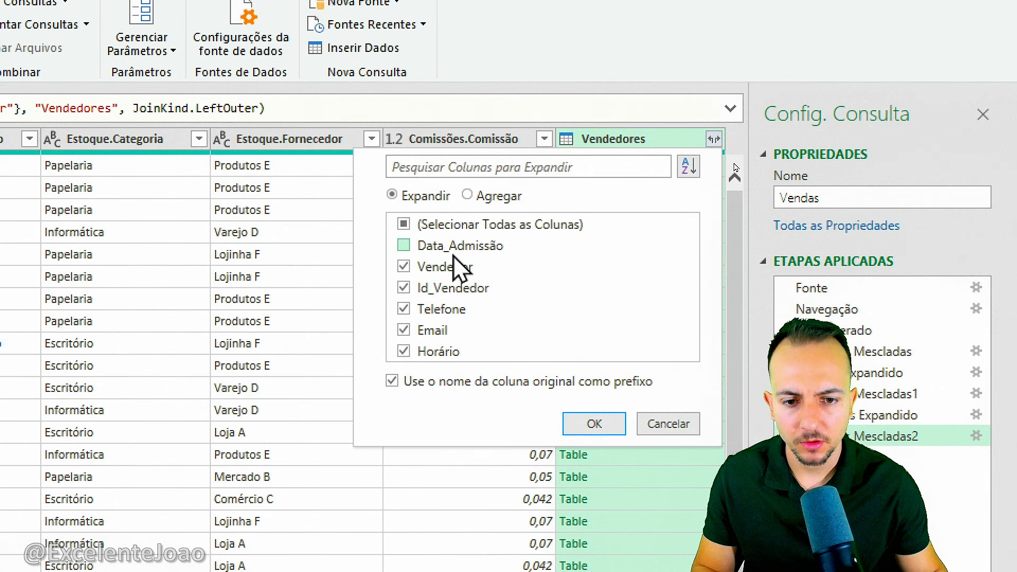
pyautogui.click(444, 288)
pyautogui.click(439, 310)
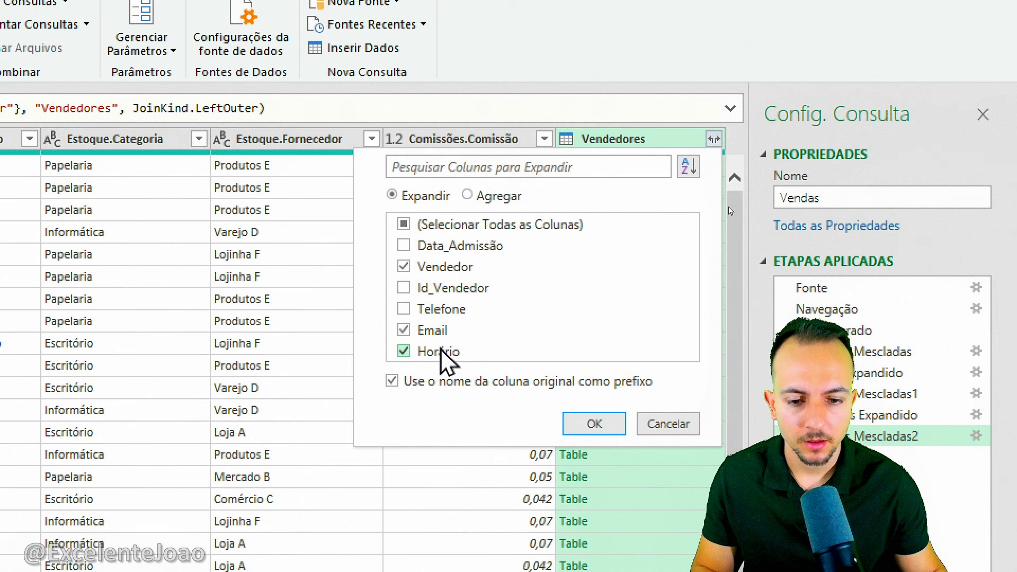
pyautogui.click(442, 352)
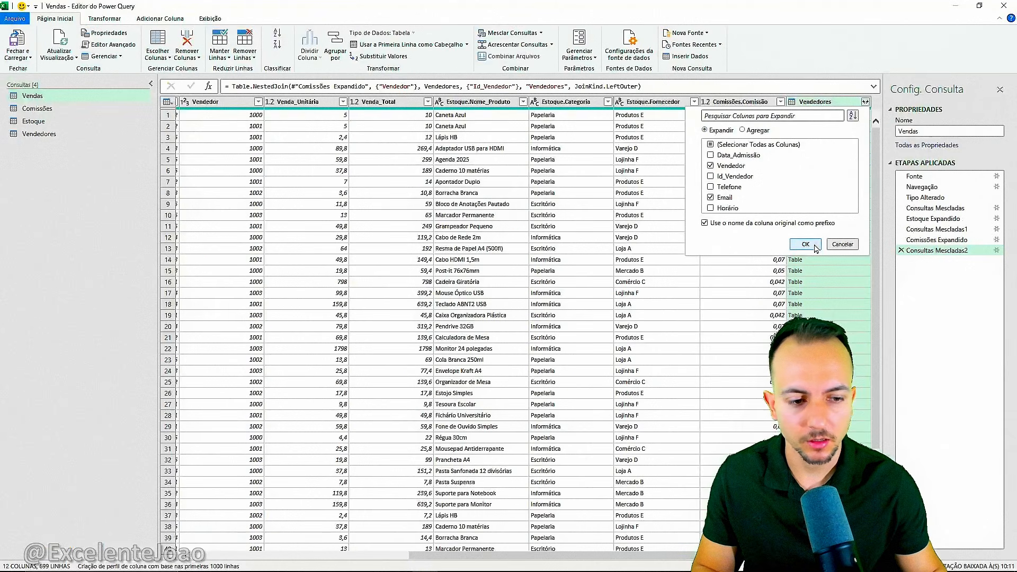
pyautogui.click(805, 244)
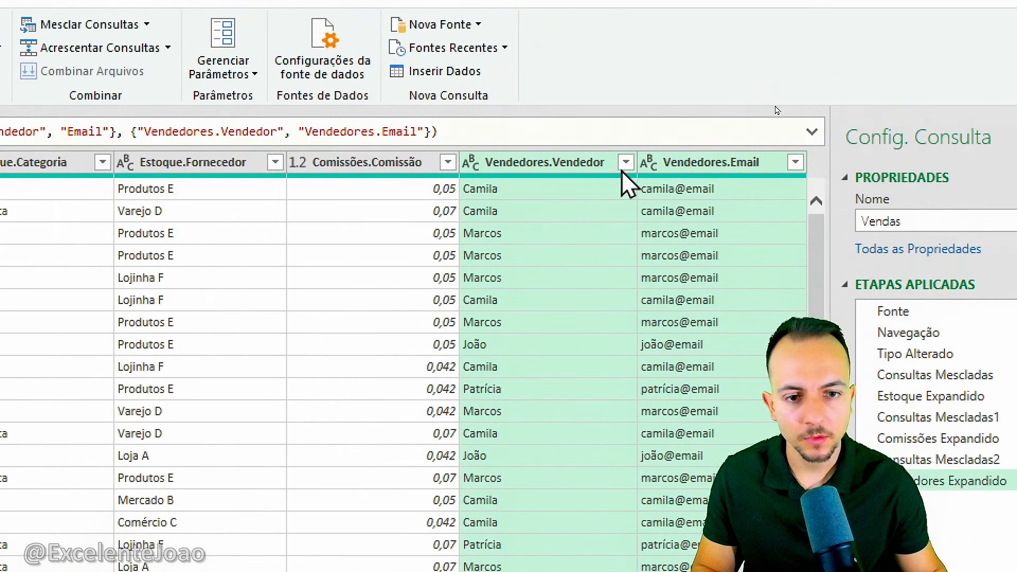
# Step: Review the Vendas query's columns from Id_Venda through to the merged Vendedores.Email
pyautogui.click(679, 163)
pyautogui.click(551, 284)
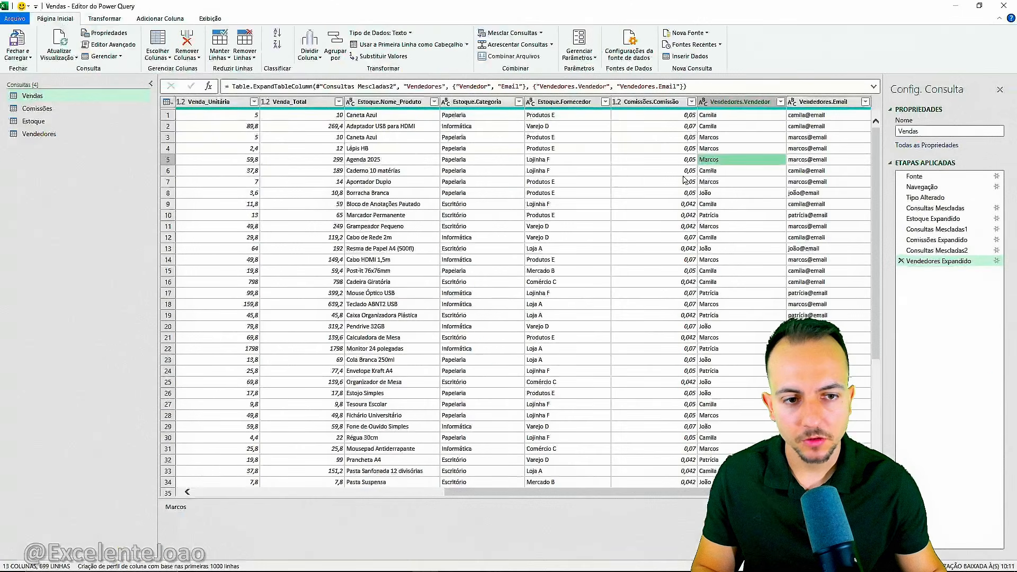
pyautogui.moveTo(534, 492); pyautogui.dragTo(284, 492)
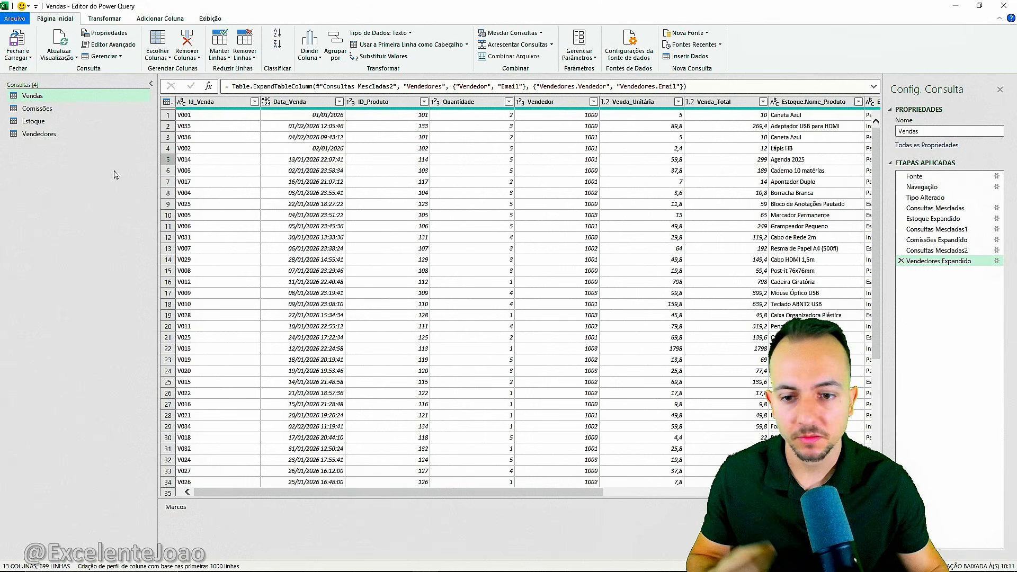
pyautogui.moveTo(302, 494); pyautogui.dragTo(566, 487)
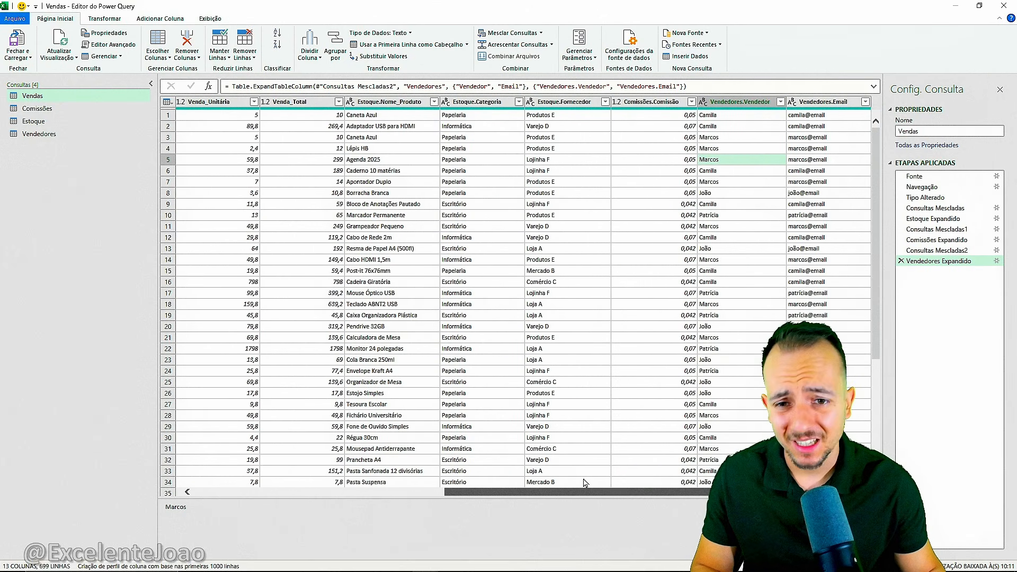
pyautogui.moveTo(586, 483); pyautogui.dragTo(206, 475)
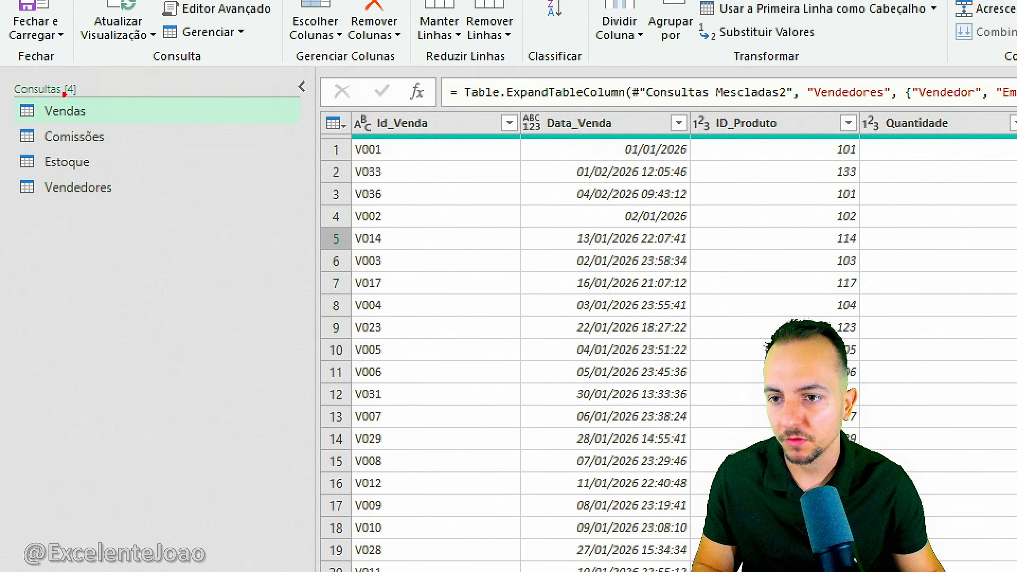
pyautogui.moveTo(64, 95); pyautogui.dragTo(30, 91)
pyautogui.moveTo(106, 110); pyautogui.dragTo(202, 170)
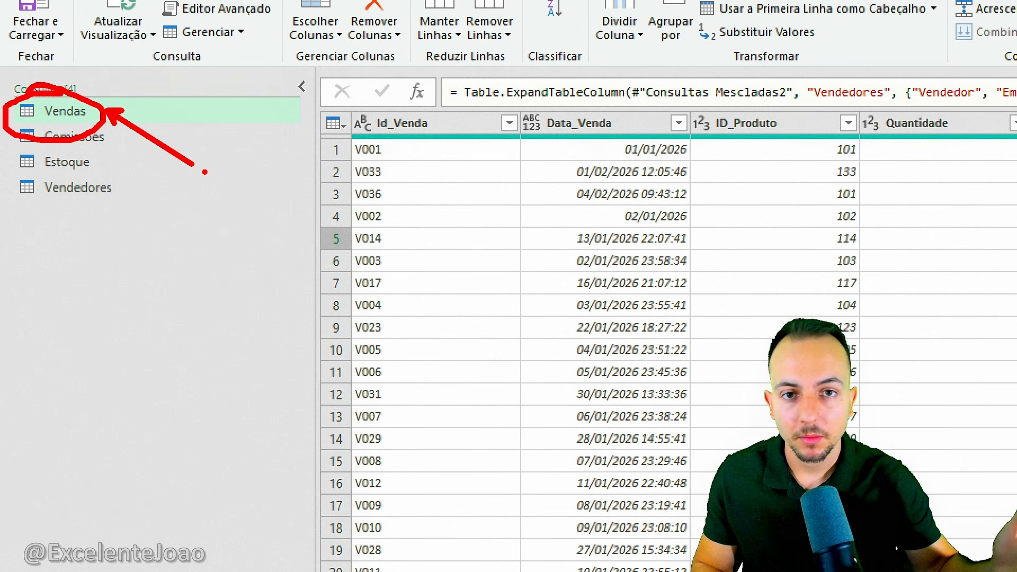
pyautogui.press('Escape')
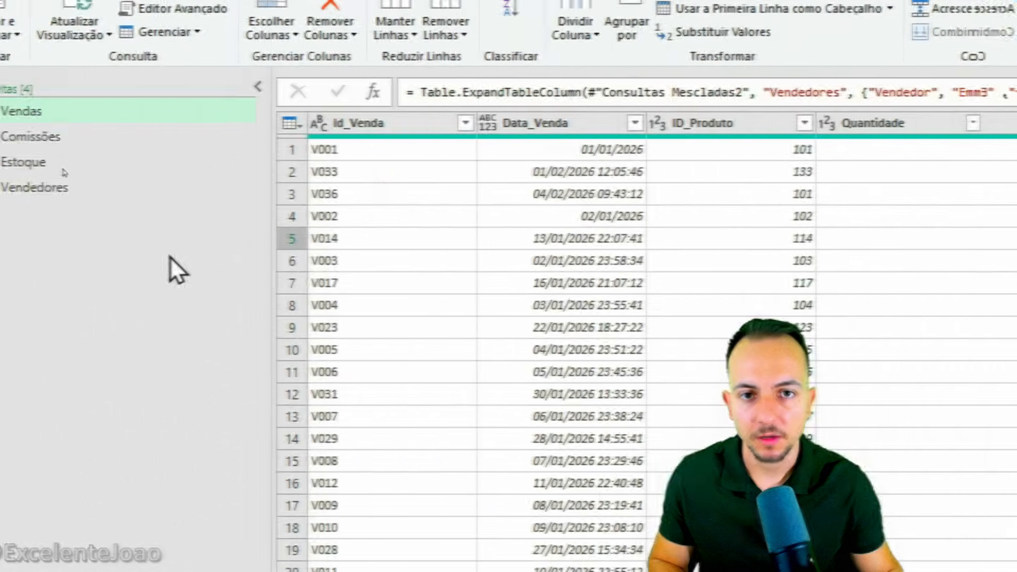
pyautogui.click(95, 136)
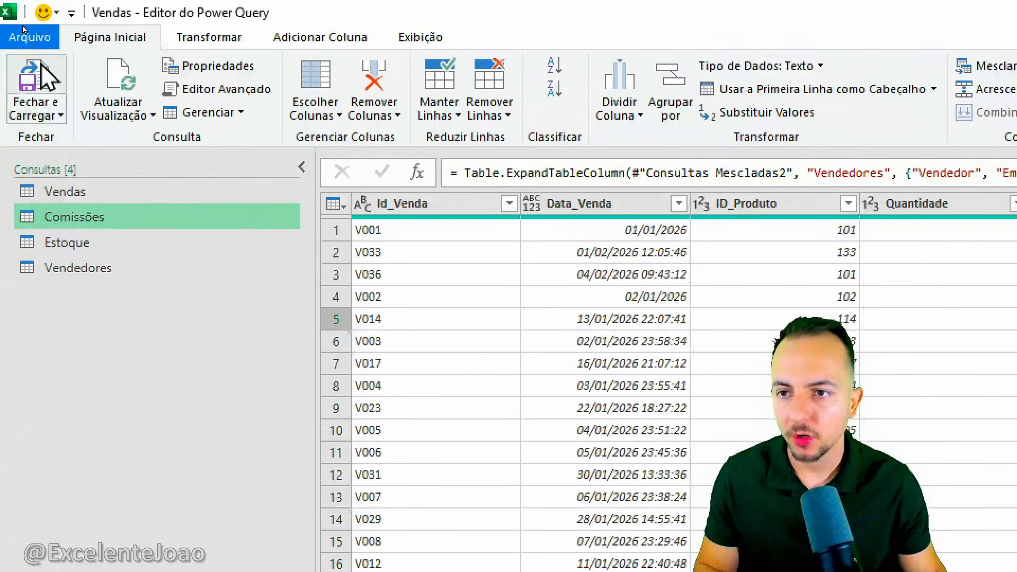
pyautogui.click(60, 114)
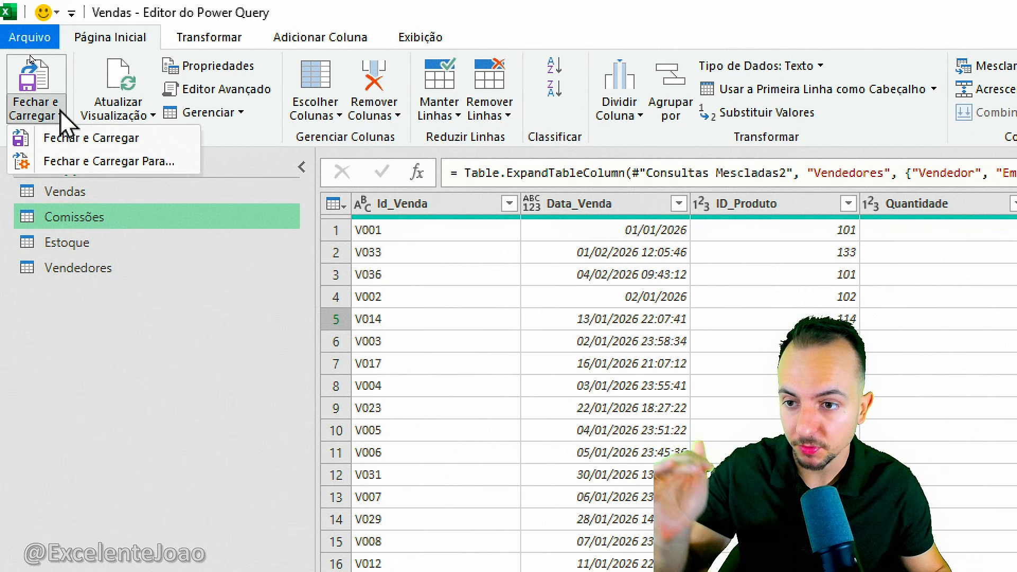
pyautogui.click(123, 411)
pyautogui.hotkey('ctrl', '2')
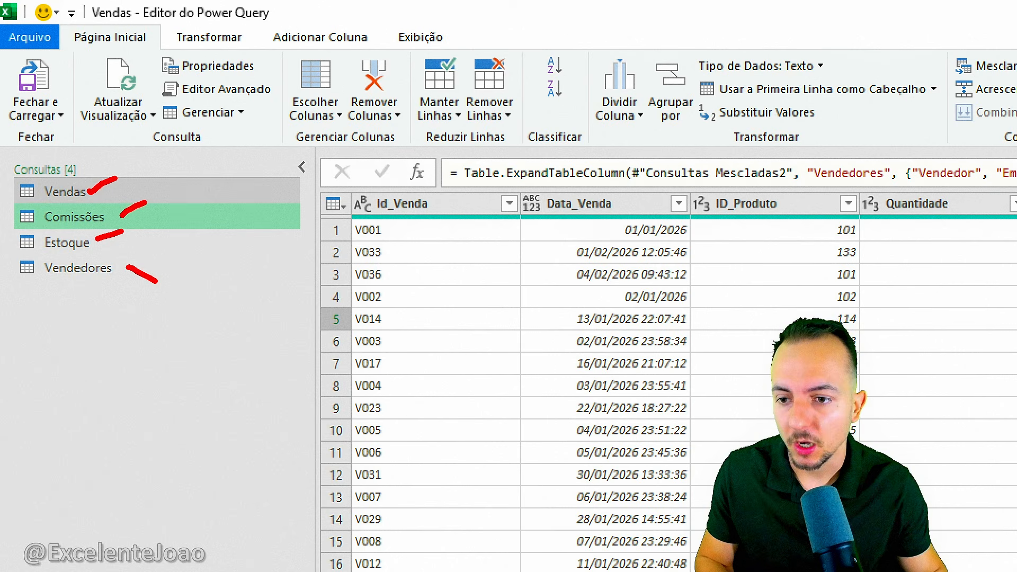
pyautogui.moveTo(78, 178); pyautogui.dragTo(69, 175)
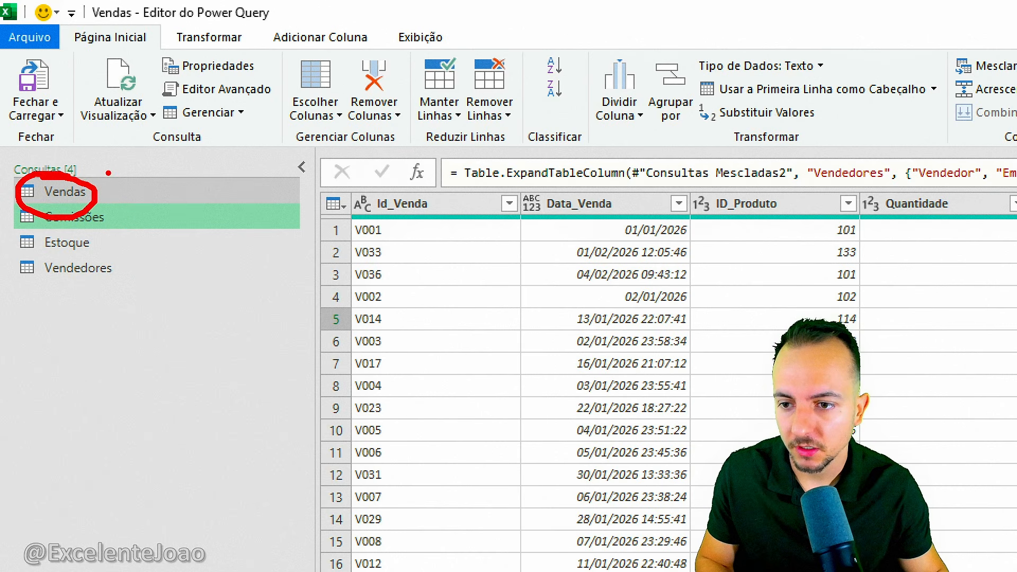
pyautogui.press('Escape')
# Step: Close the query editor and load the queries as Apenas Criar Conexão, adding the data to the Modelo de Dados
pyautogui.click(33, 111)
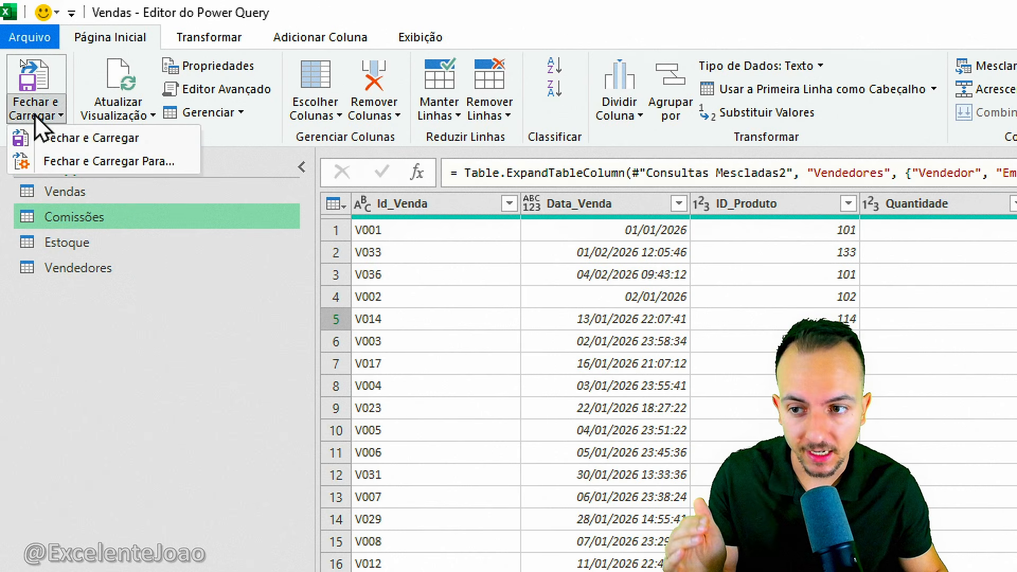
pyautogui.click(104, 169)
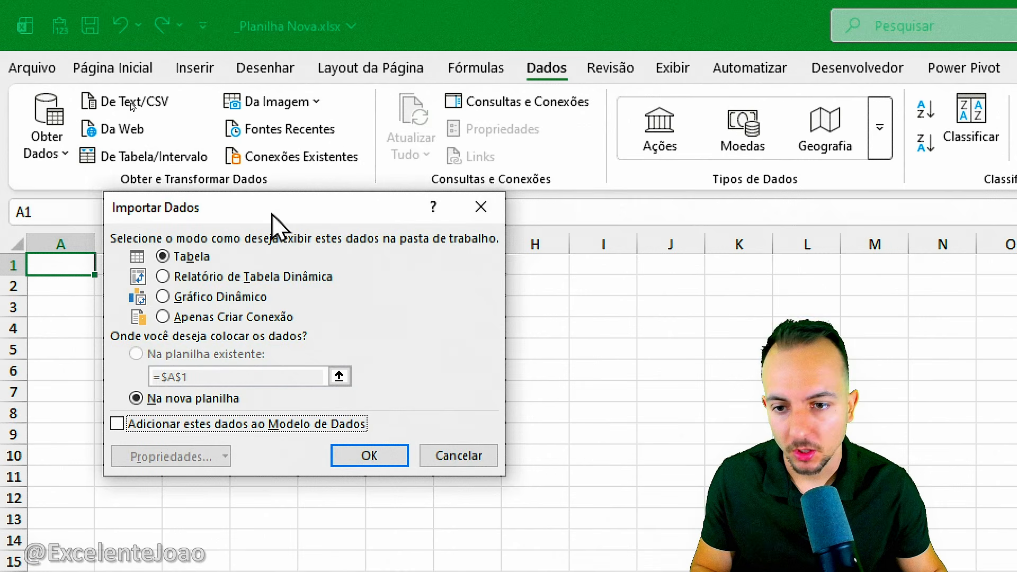
pyautogui.moveTo(272, 227); pyautogui.dragTo(382, 286)
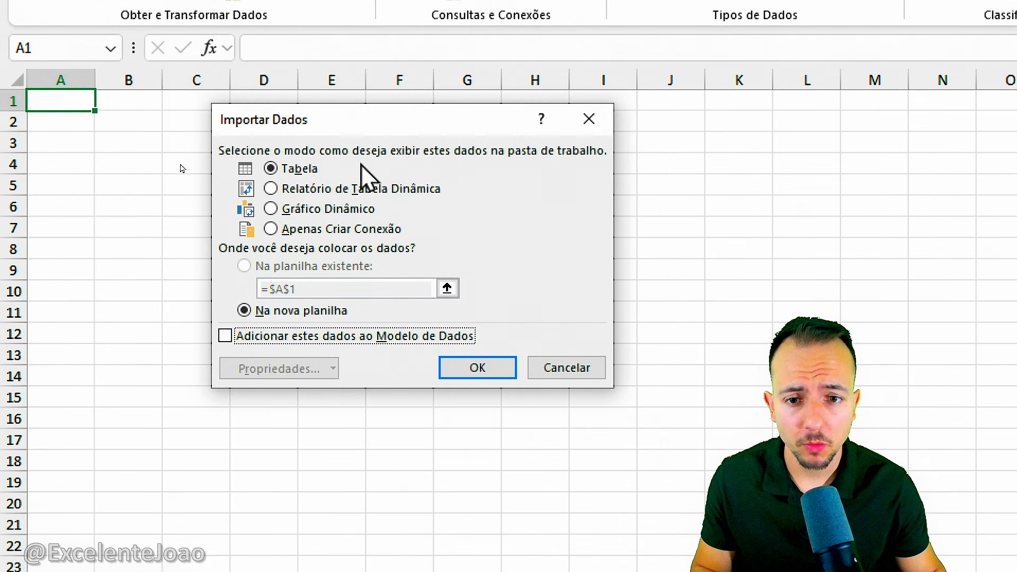
pyautogui.click(300, 174)
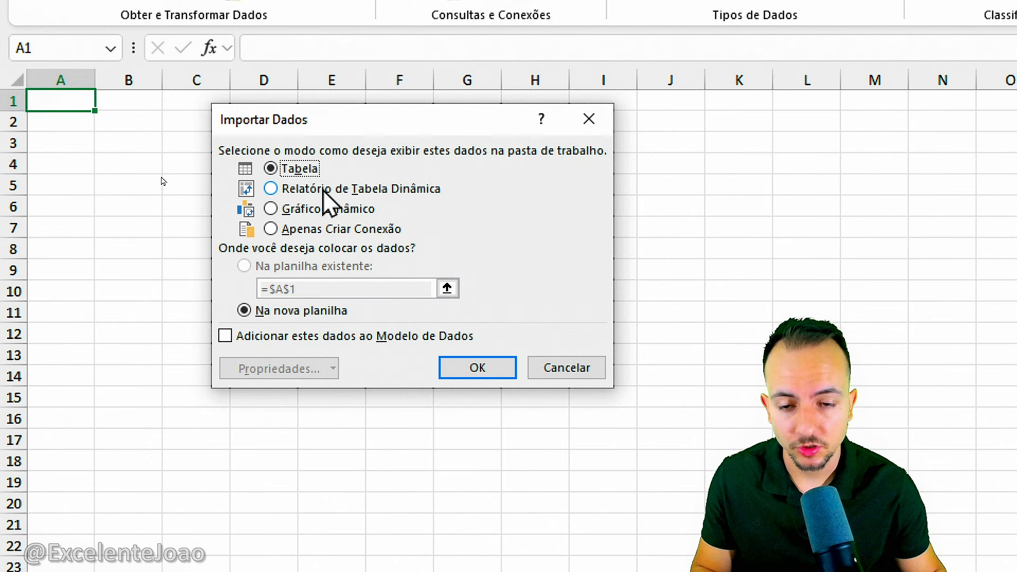
pyautogui.click(324, 191)
pyautogui.click(341, 209)
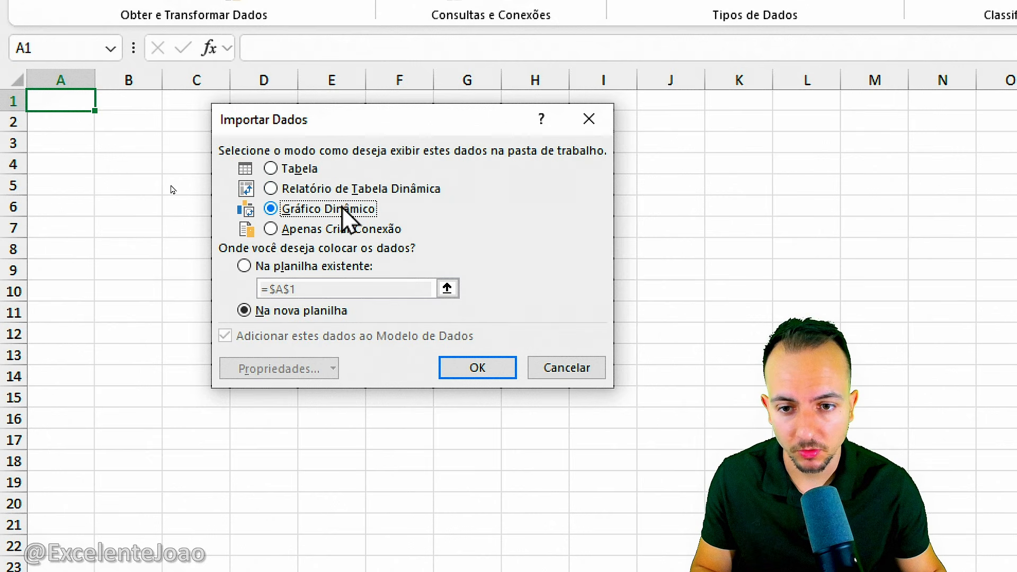
pyautogui.click(325, 228)
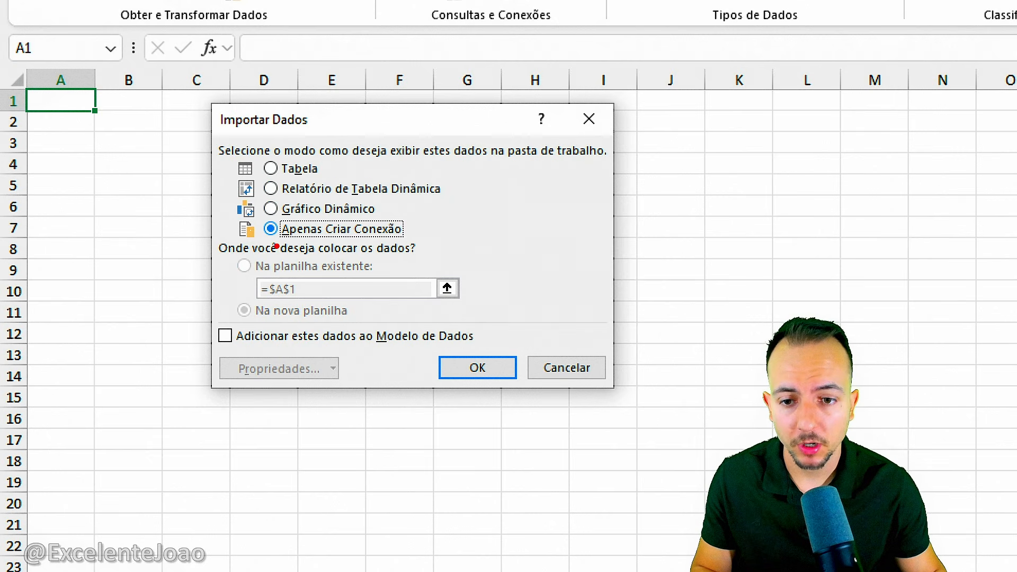
pyautogui.moveTo(276, 246); pyautogui.dragTo(401, 247)
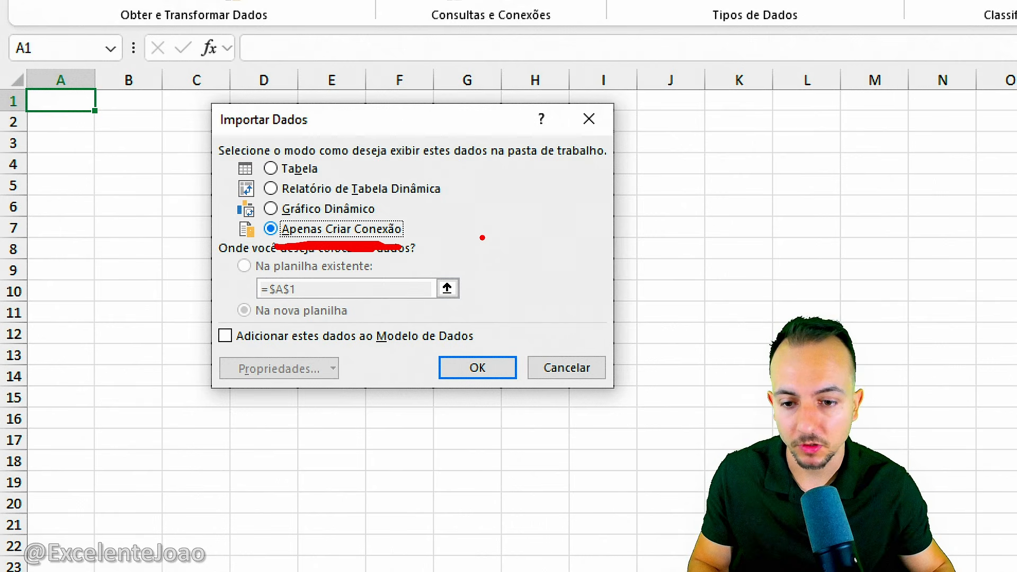
pyautogui.press('Escape')
pyautogui.click(265, 338)
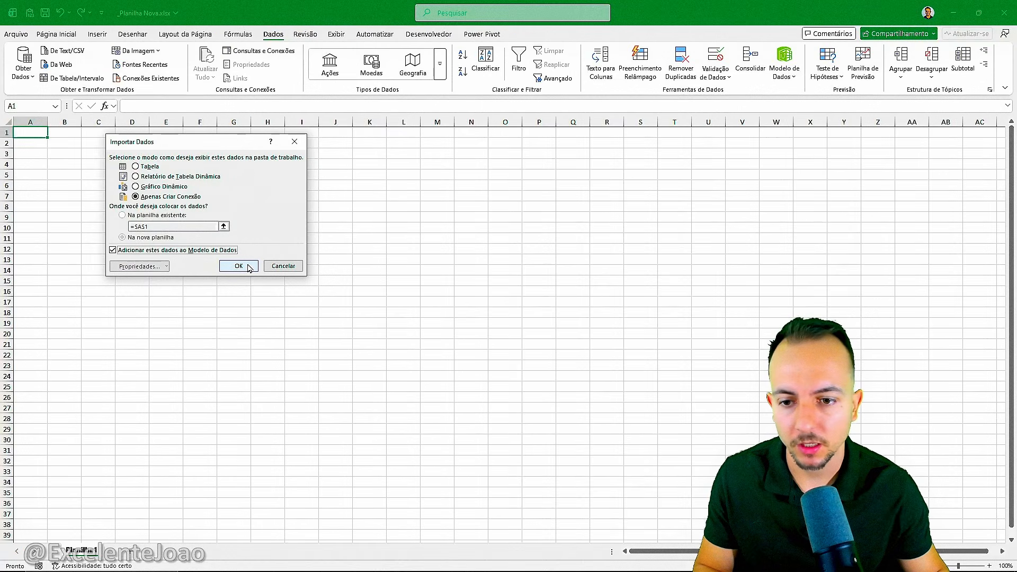
pyautogui.click(239, 266)
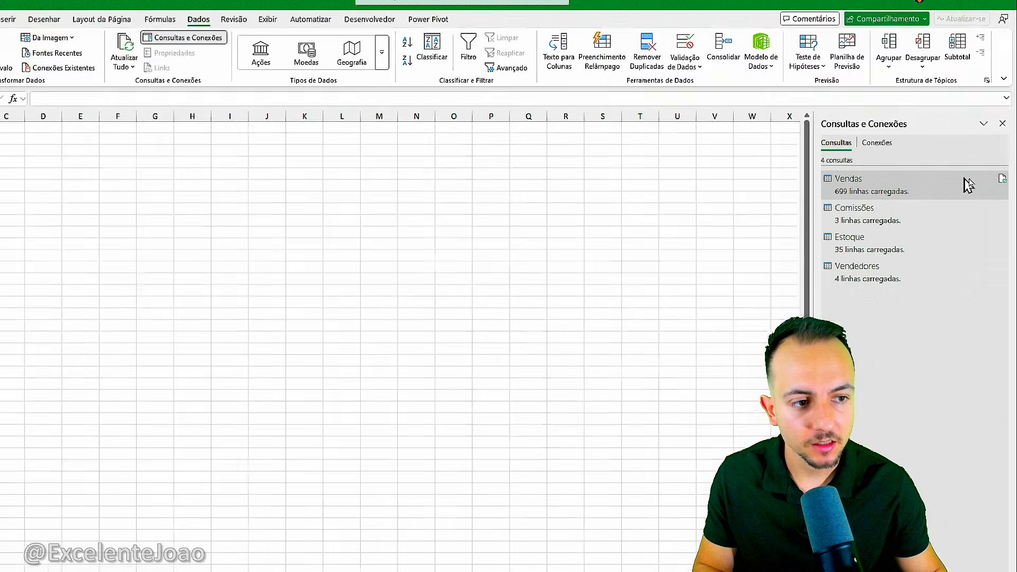
# Step: Check the Vendas query among the loaded queries, dismiss the Consultas e Conexões list, and select cell A1
pyautogui.moveTo(996, 186)
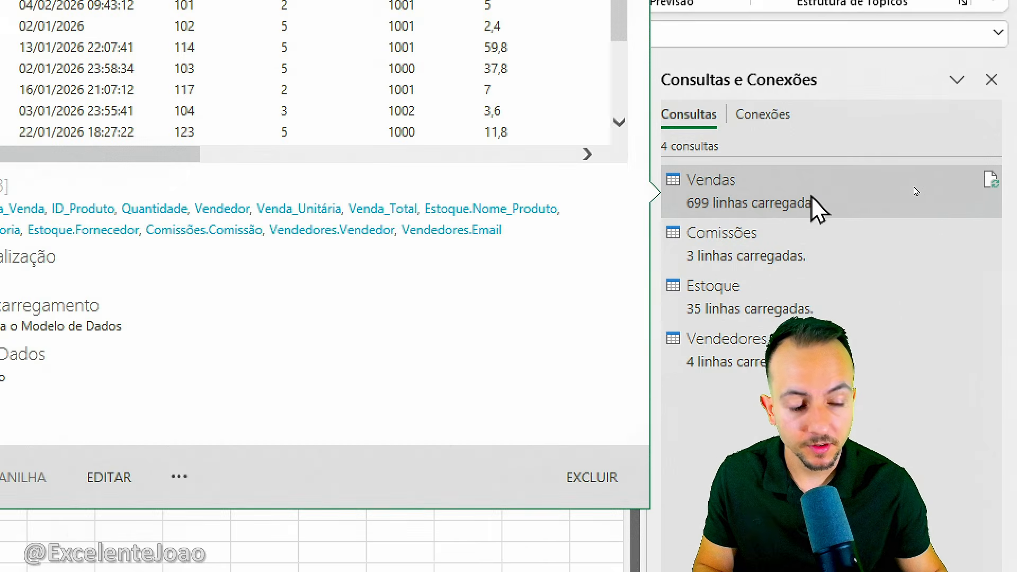
pyautogui.moveTo(816, 344)
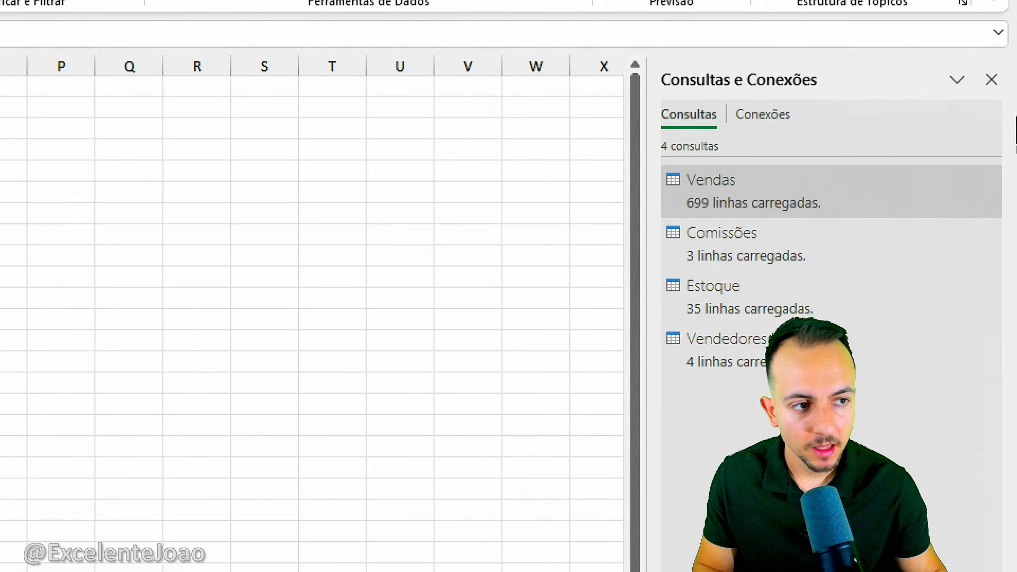
pyautogui.click(992, 80)
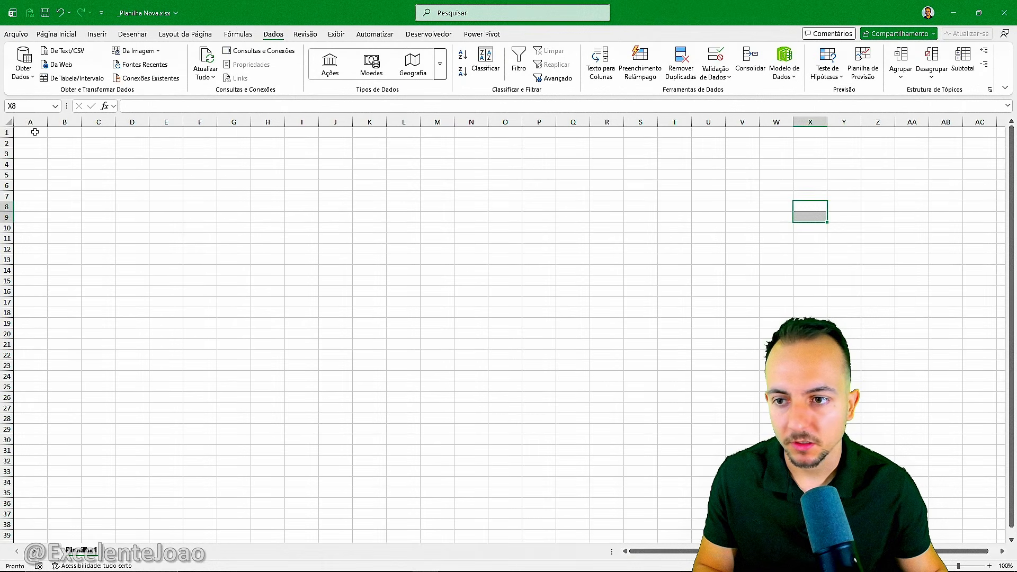
pyautogui.click(35, 132)
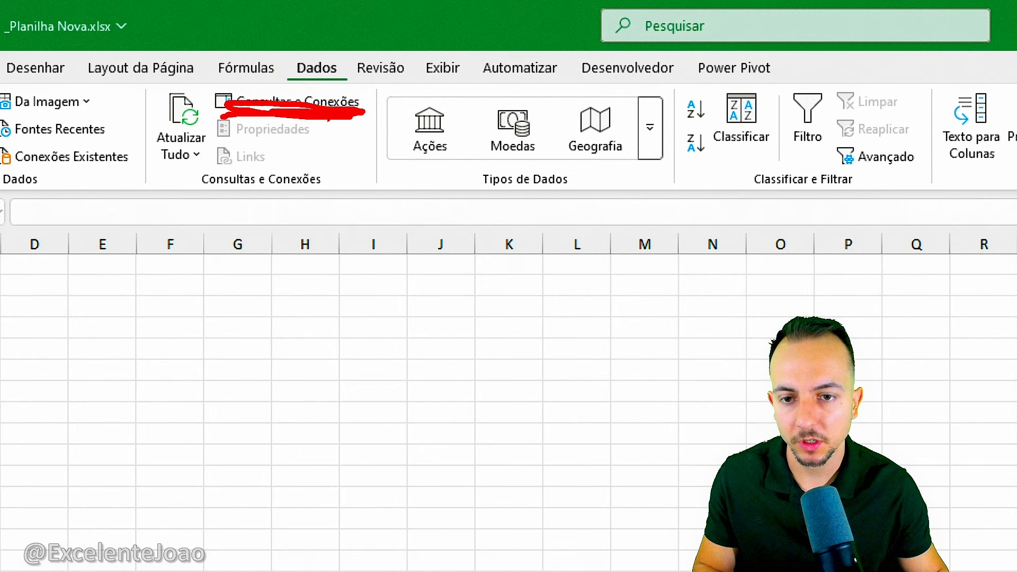
# Step: Bring back the Consultas e Conexões list and preview the Vendas query's data and columns
pyautogui.click(297, 104)
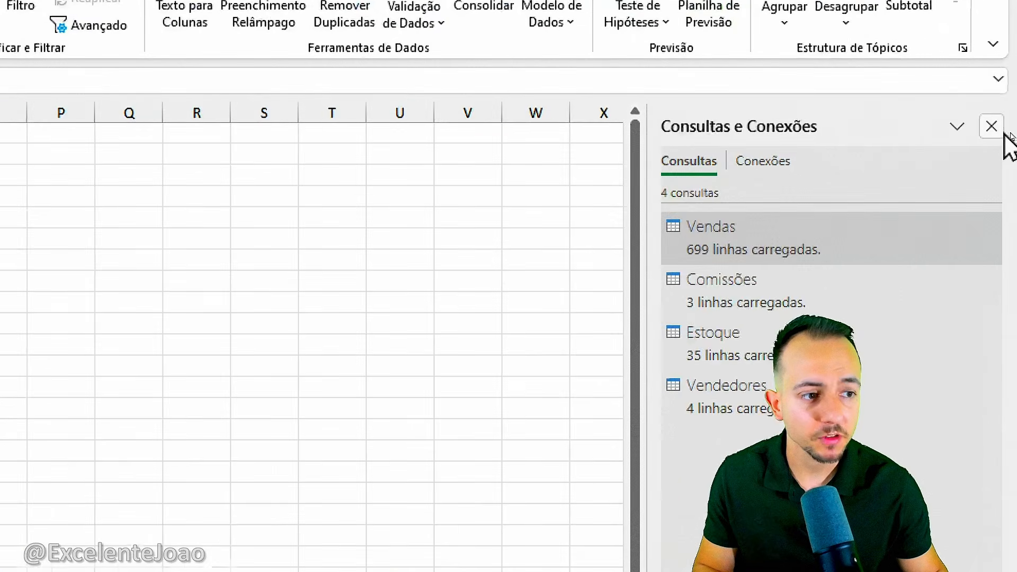
pyautogui.click(992, 87)
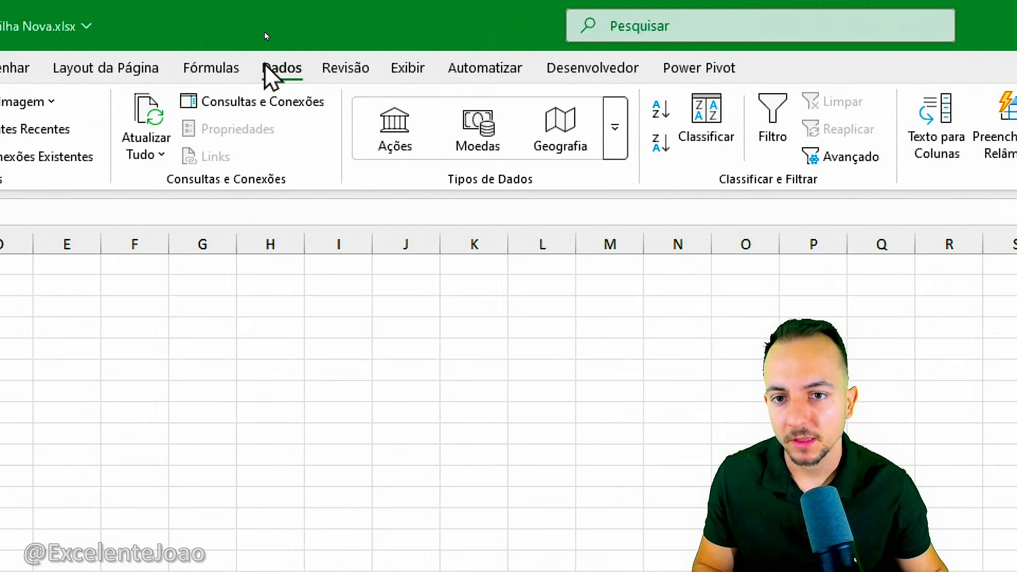
pyautogui.click(264, 111)
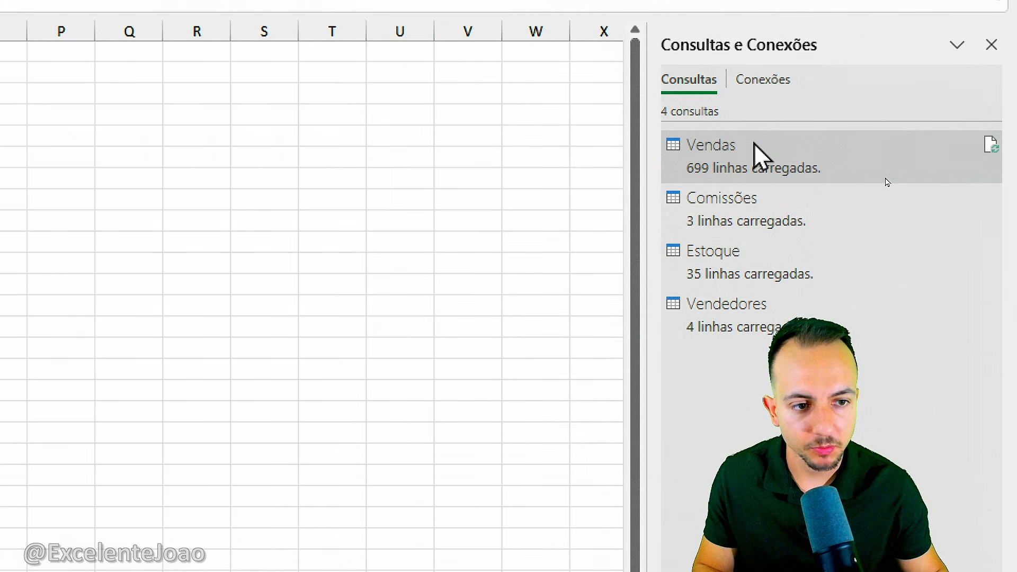
pyautogui.moveTo(756, 159)
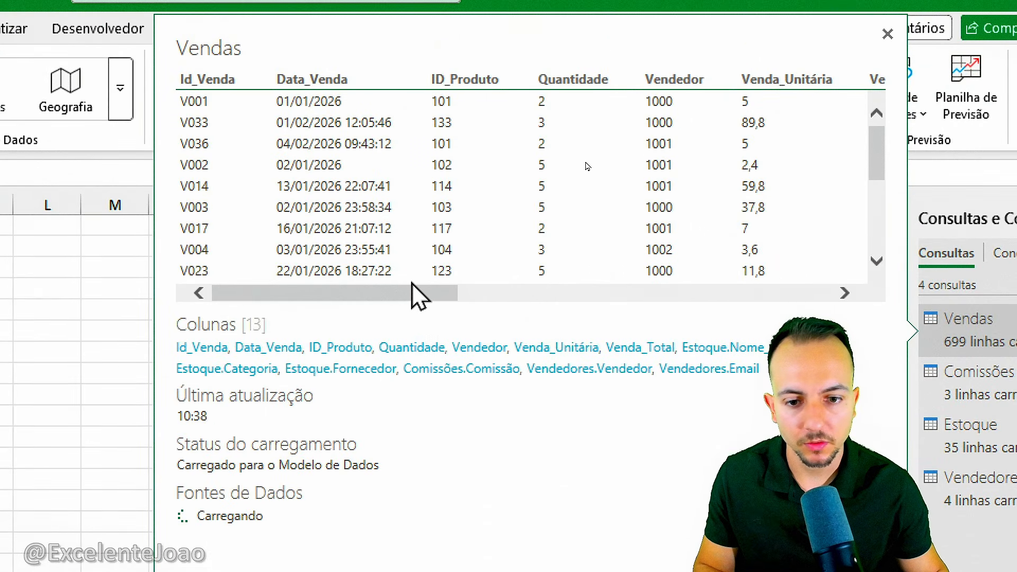
pyautogui.moveTo(413, 287); pyautogui.dragTo(391, 314)
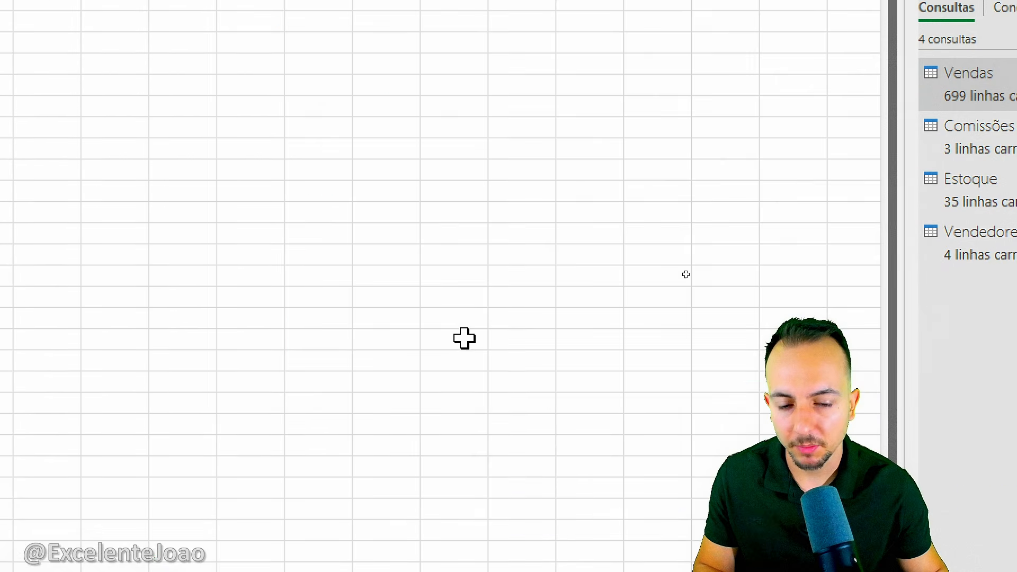
pyautogui.moveTo(982, 96)
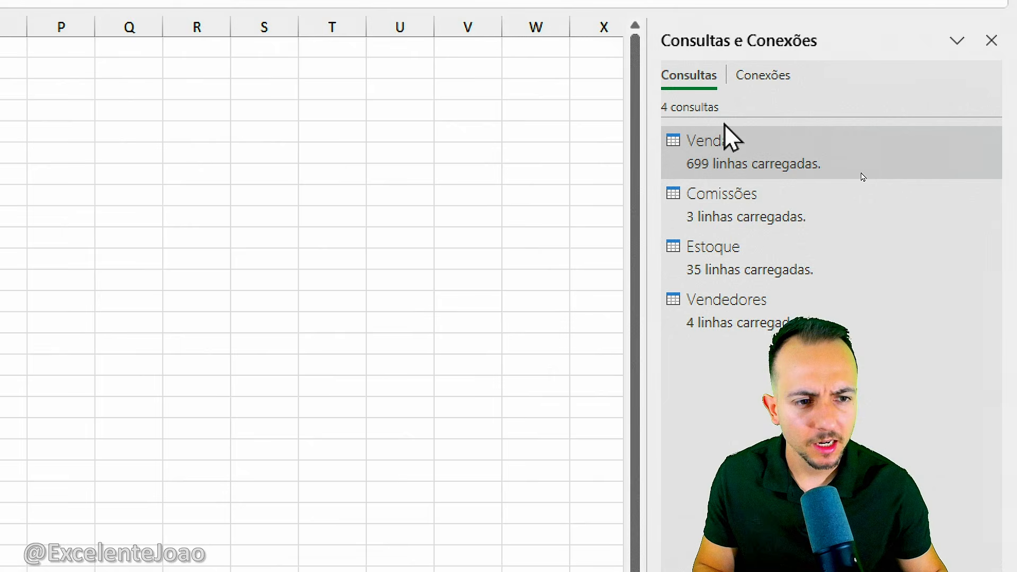
pyautogui.moveTo(854, 168)
# Step: Load the Vendas query as a Tabela in the existing worksheet at =$A$1, with the Modelo de Dados option on
pyautogui.rightClick(710, 158)
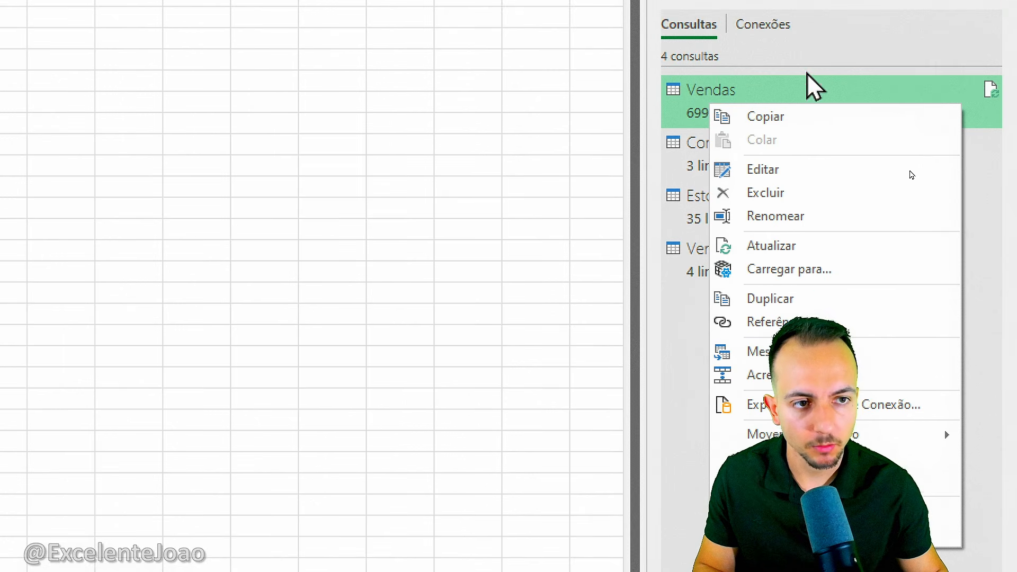
pyautogui.rightClick(738, 95)
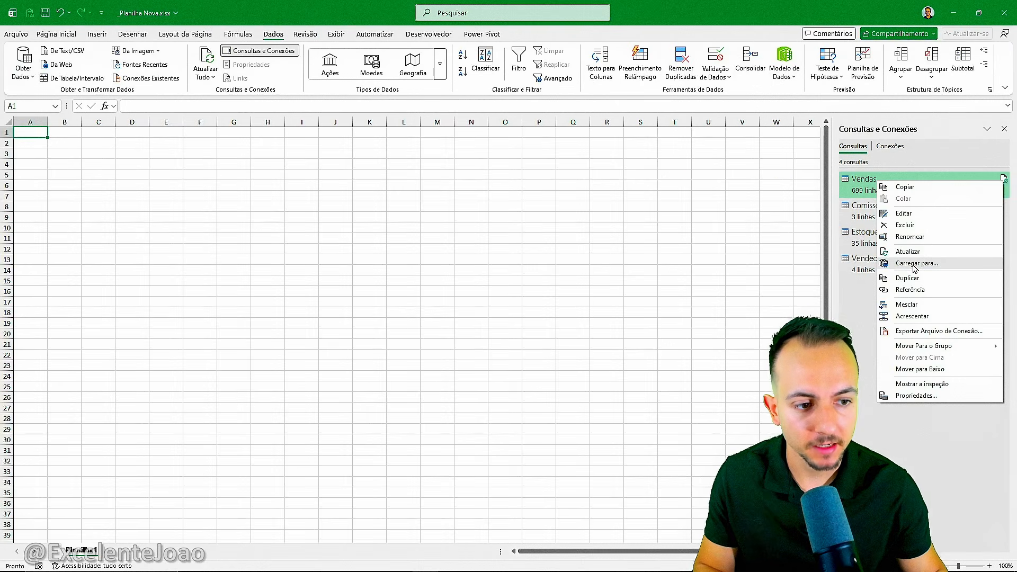
pyautogui.click(810, 263)
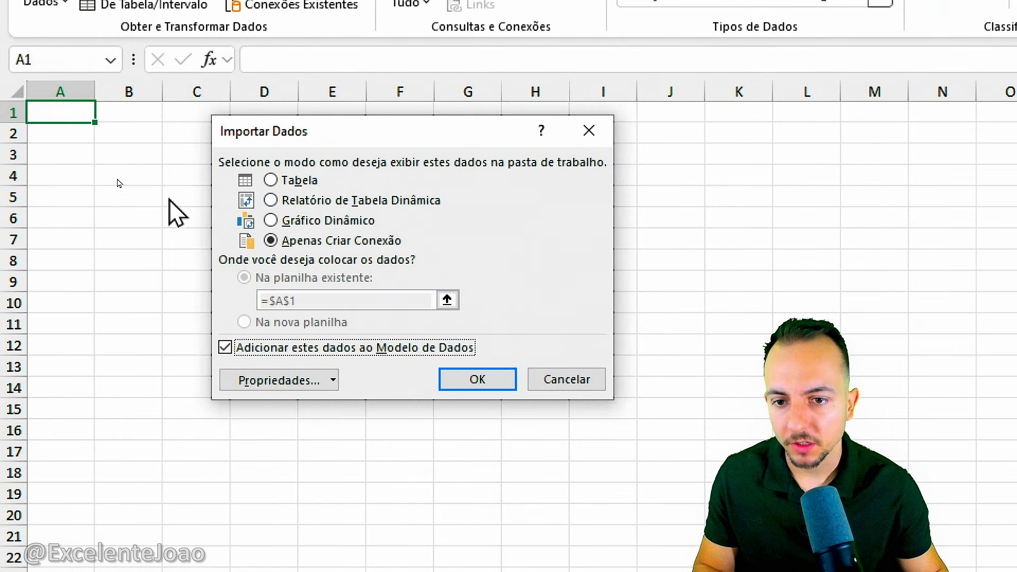
pyautogui.click(138, 168)
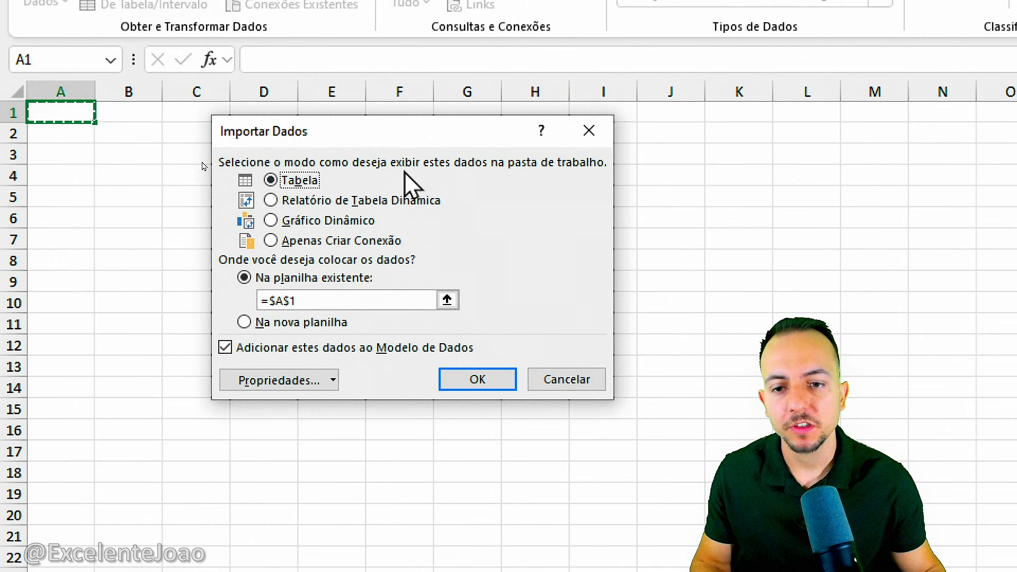
pyautogui.moveTo(286, 163); pyautogui.dragTo(276, 167)
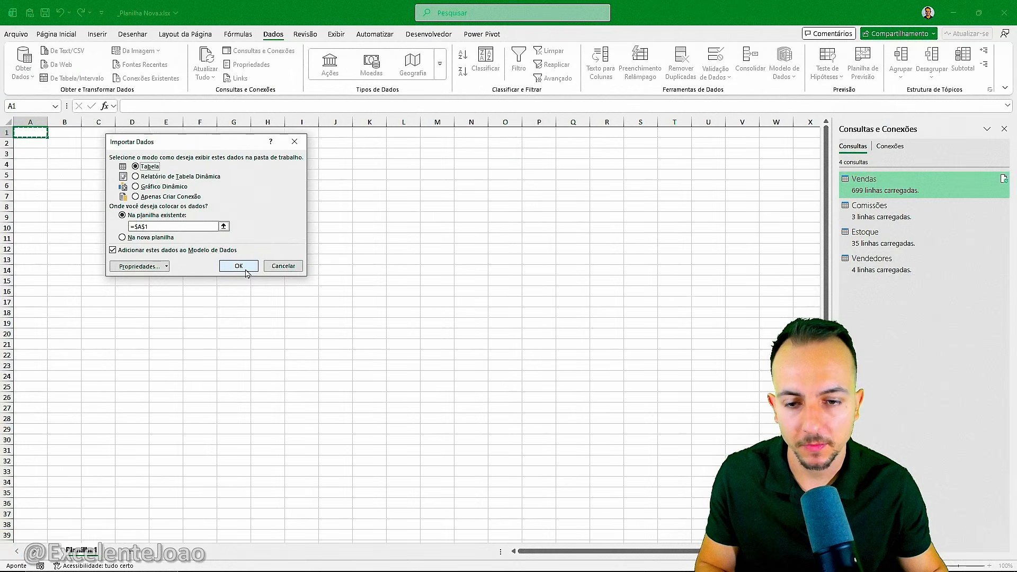
pyautogui.click(483, 382)
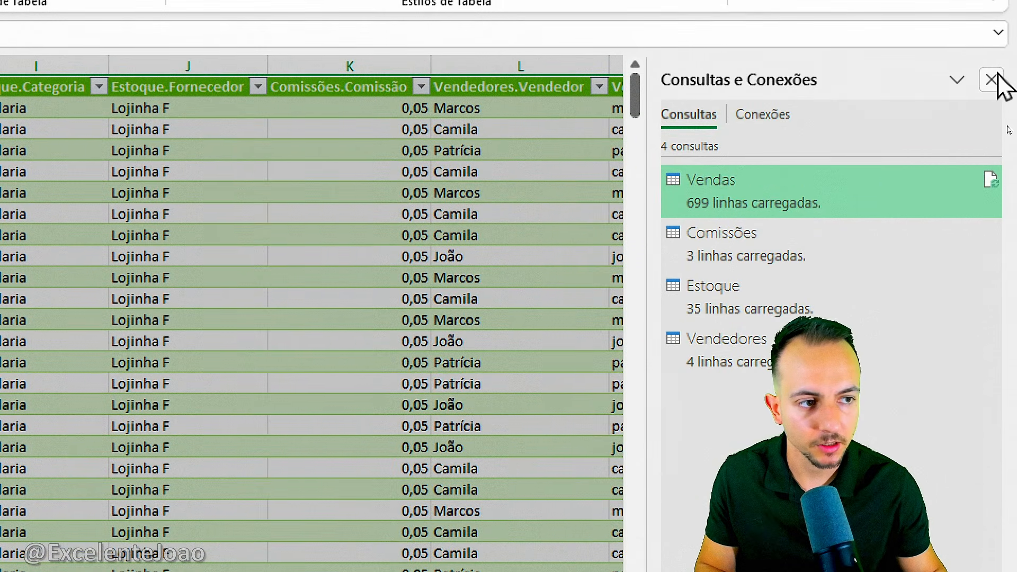
# Step: Dismiss the Consultas e Conexões list and review the merged columns of the Vendas table, from Vendedores.Email back to Estoque.Nome_Produto
pyautogui.click(992, 80)
pyautogui.click(495, 212)
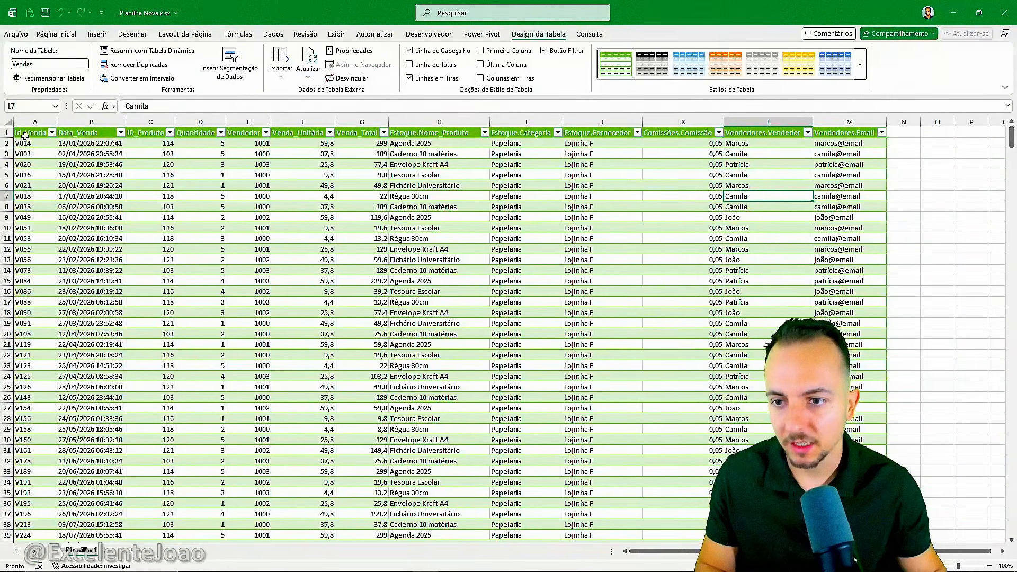
pyautogui.click(25, 136)
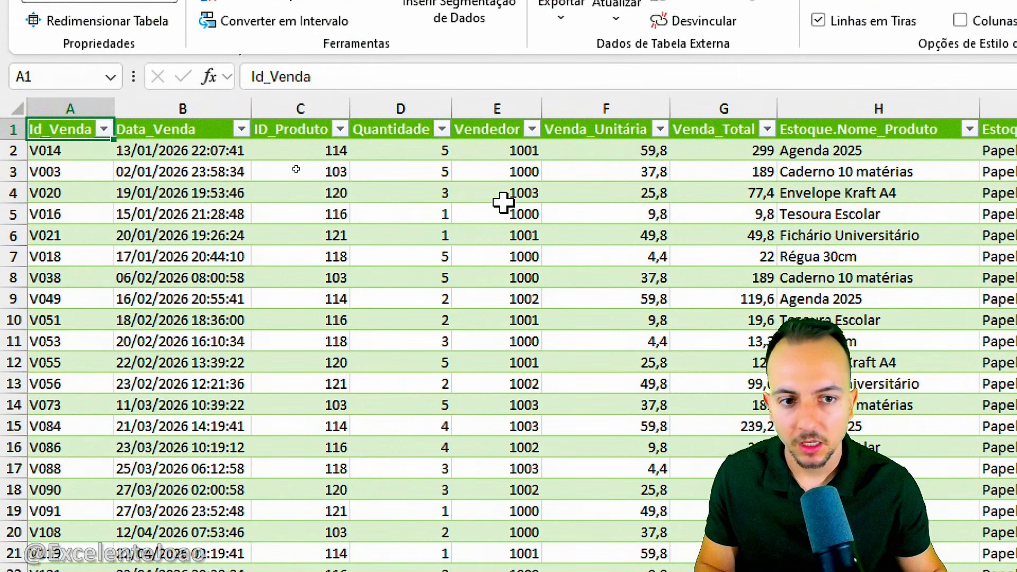
pyautogui.moveTo(831, 100); pyautogui.dragTo(800, 104)
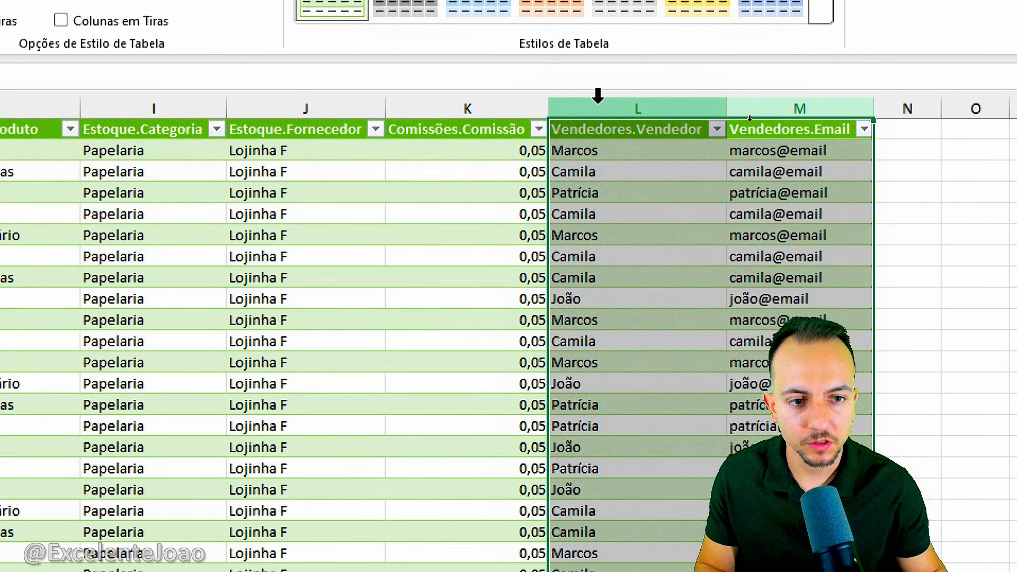
pyautogui.moveTo(433, 102); pyautogui.dragTo(26, 116)
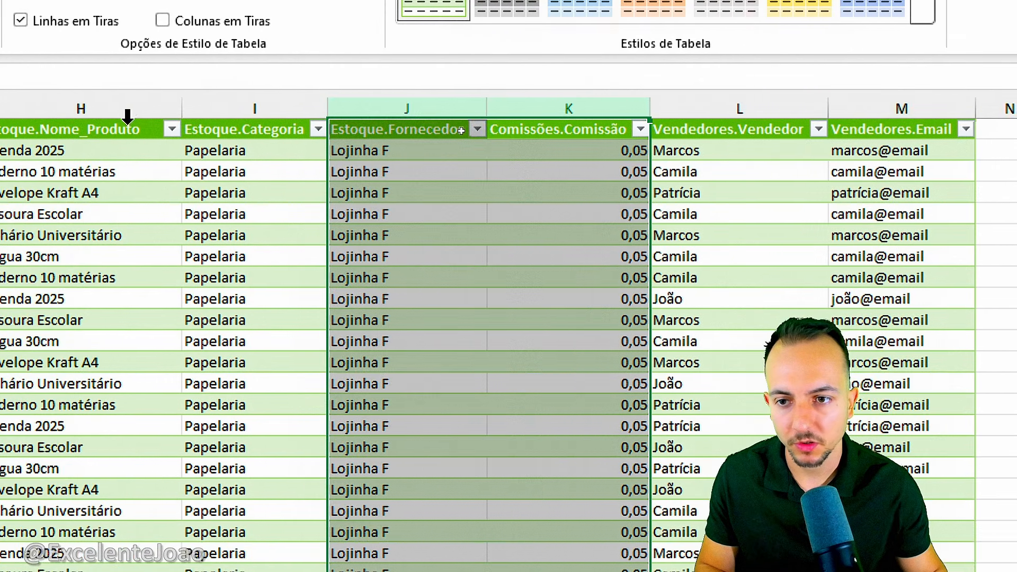
pyautogui.moveTo(265, 109); pyautogui.dragTo(407, 109)
pyautogui.click(128, 110)
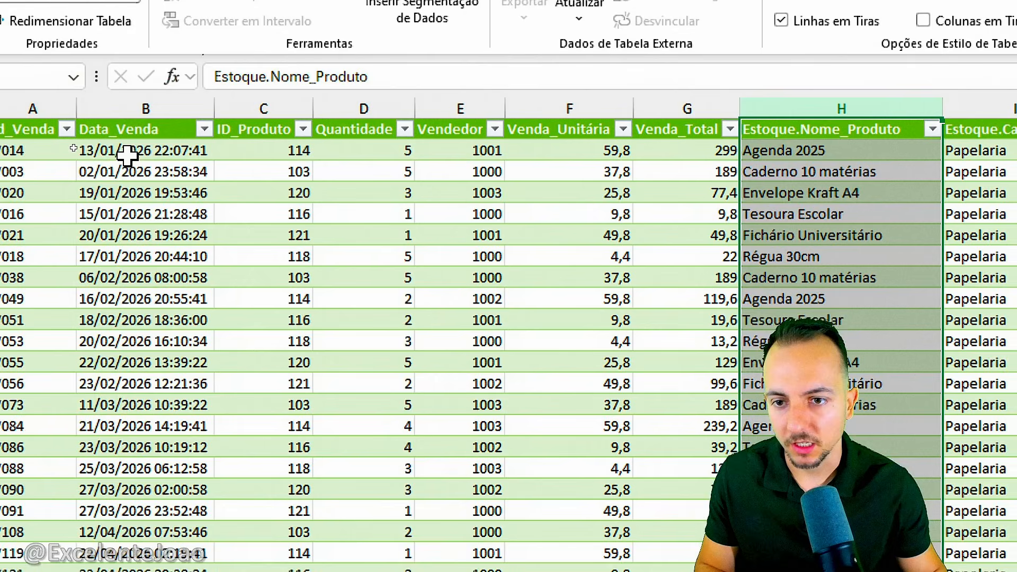
# Step: Insert a pivot table based on the Vendas table in a new worksheet (Nova Planilha), without adding it to the Modelo de Dados
pyautogui.click(18, 129)
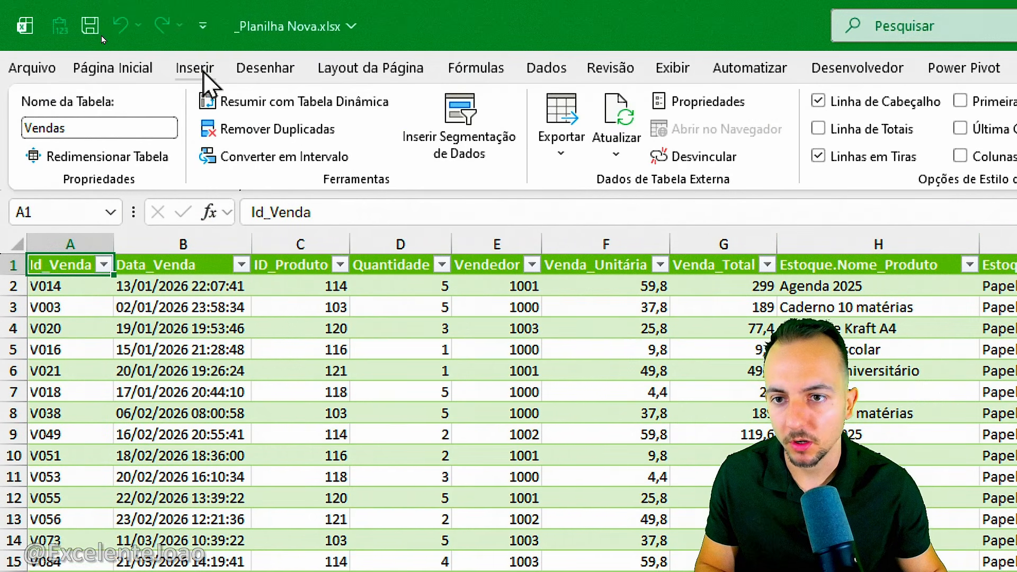
pyautogui.click(201, 68)
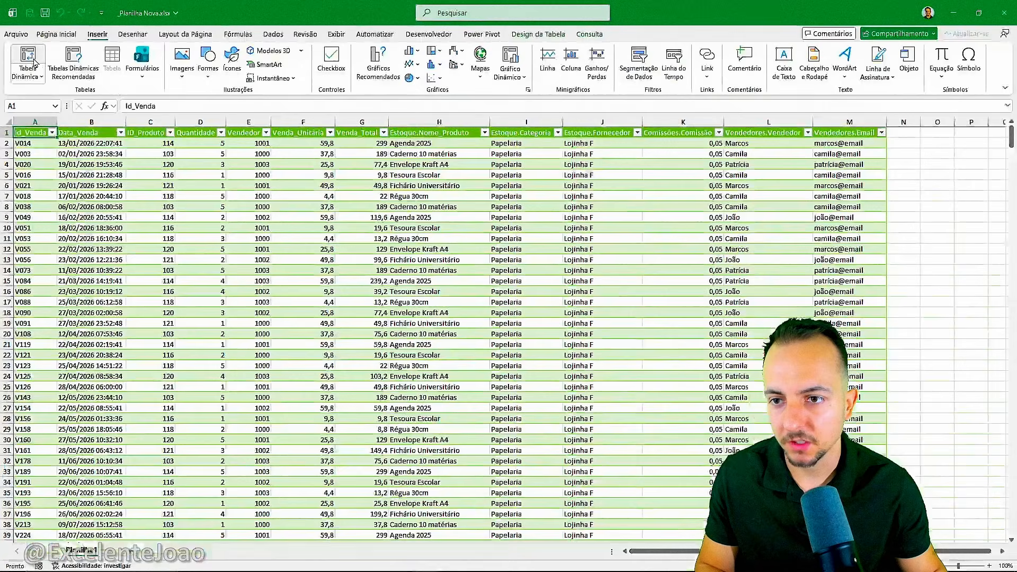
pyautogui.click(69, 130)
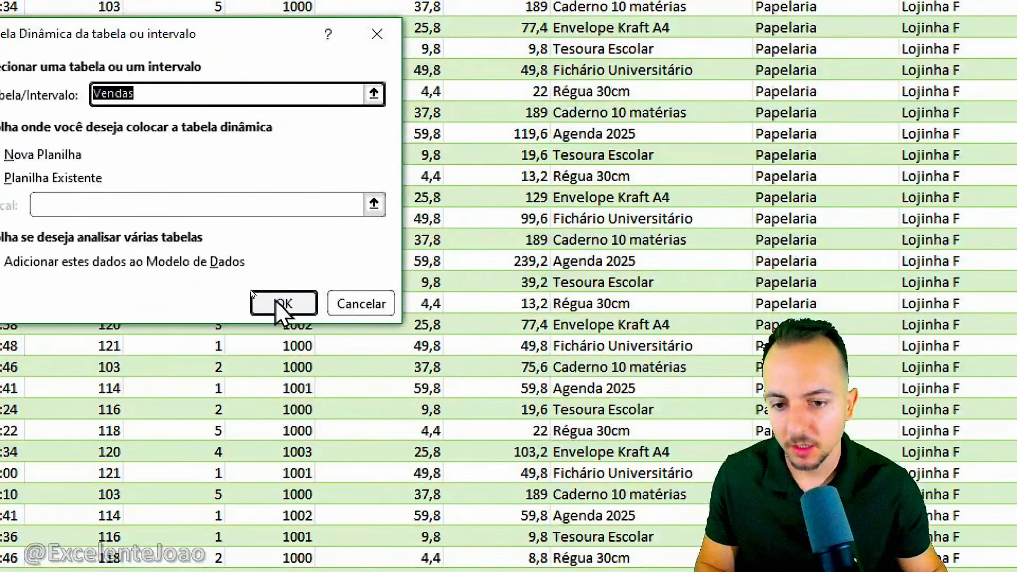
pyautogui.click(255, 291)
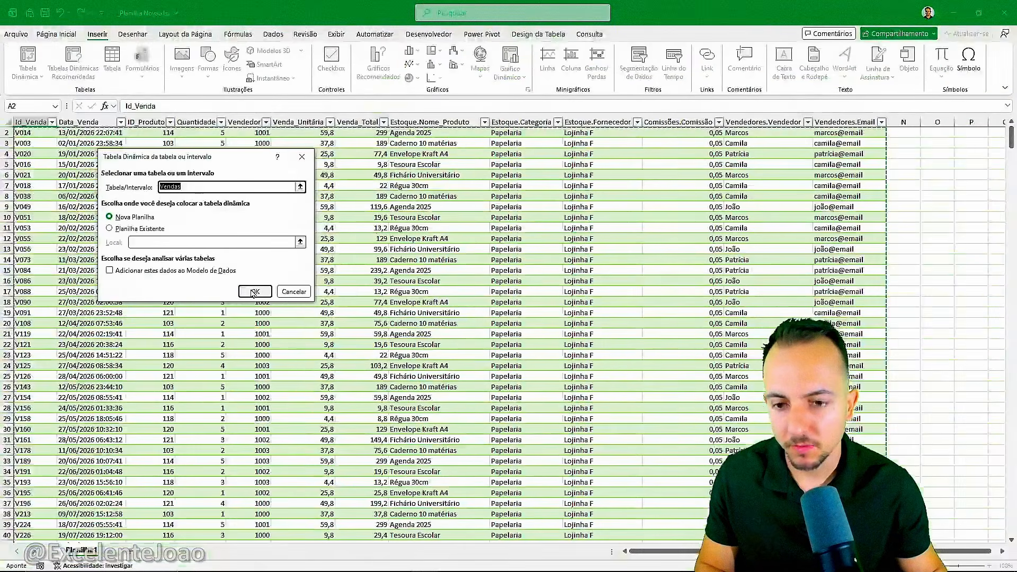
pyautogui.hotkey('ctrl', 's')
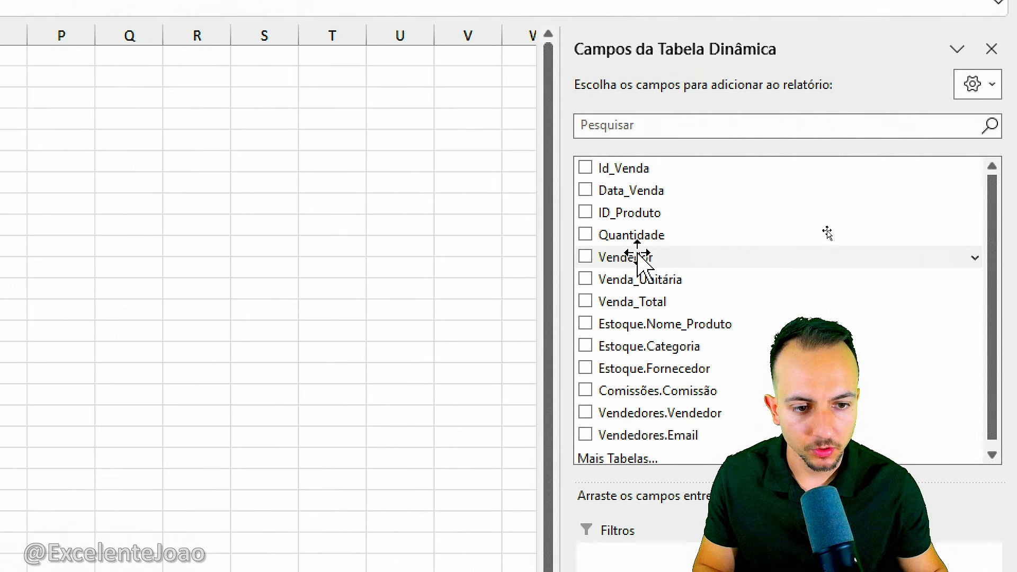
pyautogui.moveTo(638, 258); pyautogui.dragTo(675, 571)
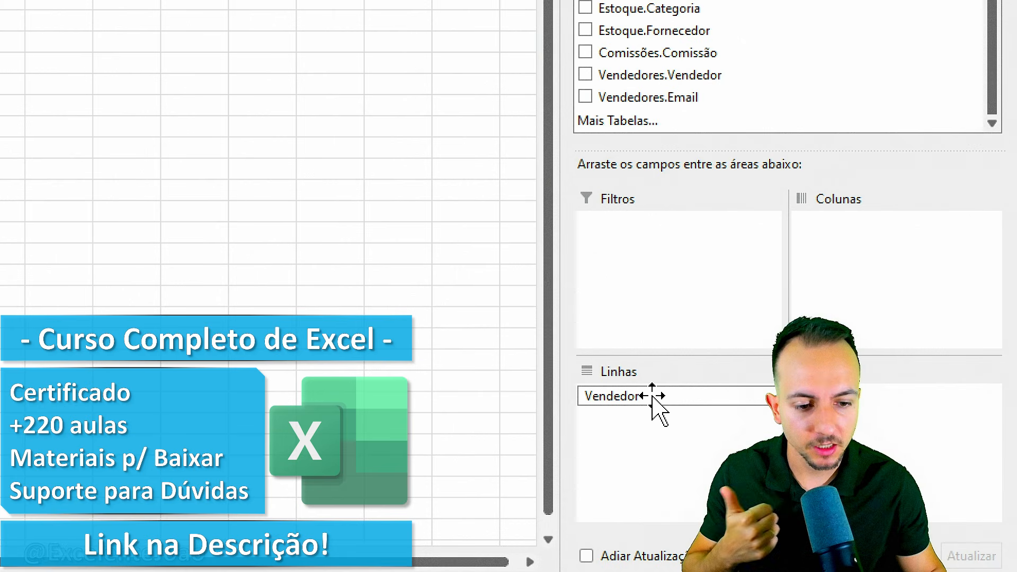
pyautogui.click(657, 408)
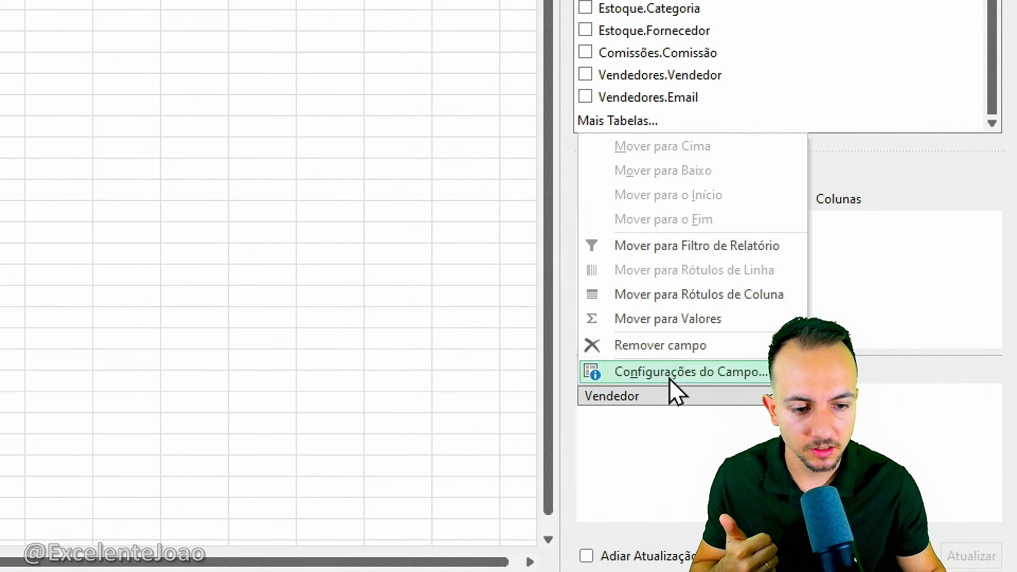
pyautogui.click(676, 370)
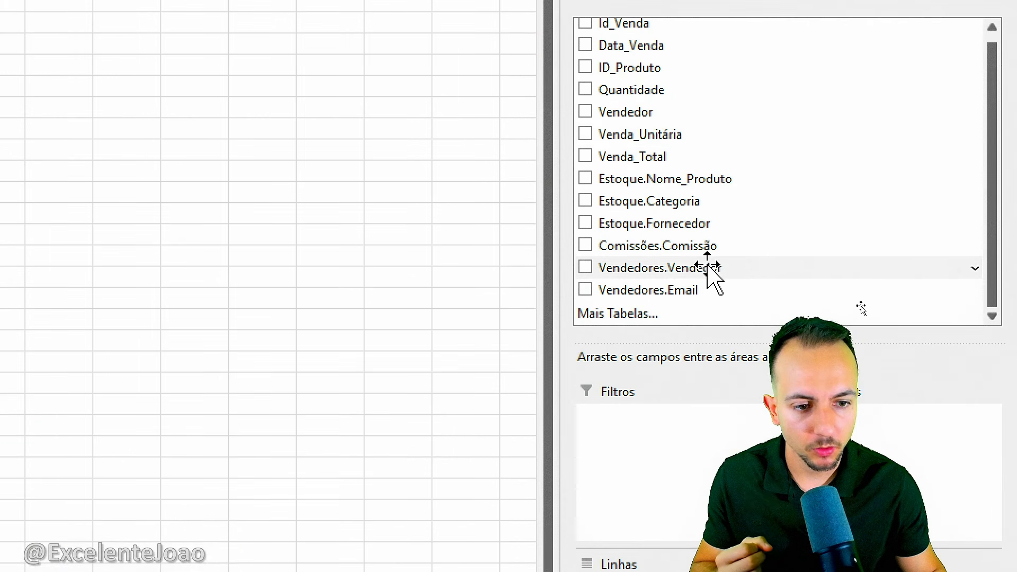
# Step: Summarise Venda_Total as values with Vendedores.Vendedor as the pivot table's rows, and widen the pivot field list
pyautogui.moveTo(664, 273); pyautogui.dragTo(618, 571)
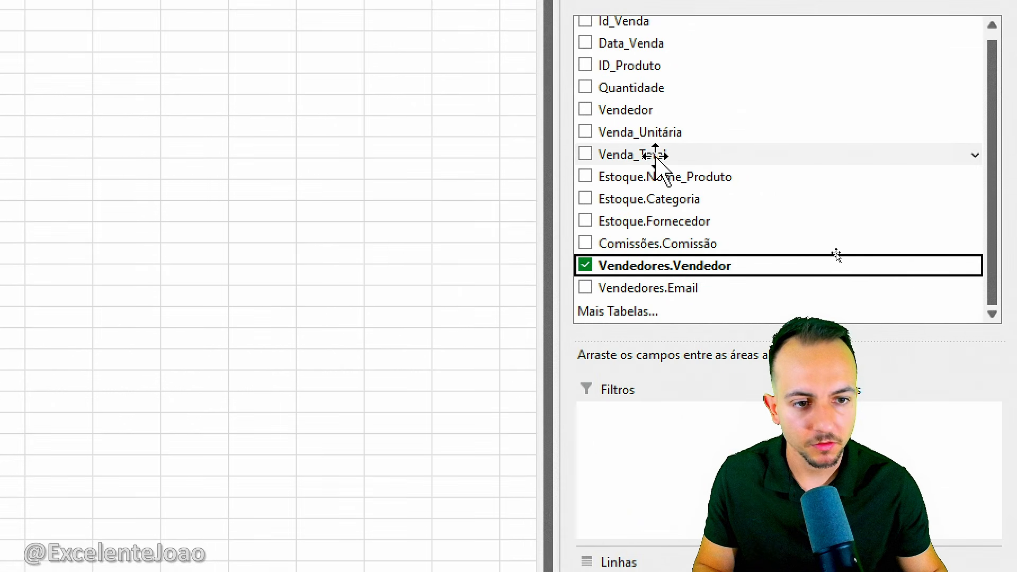
pyautogui.moveTo(644, 159); pyautogui.dragTo(911, 571)
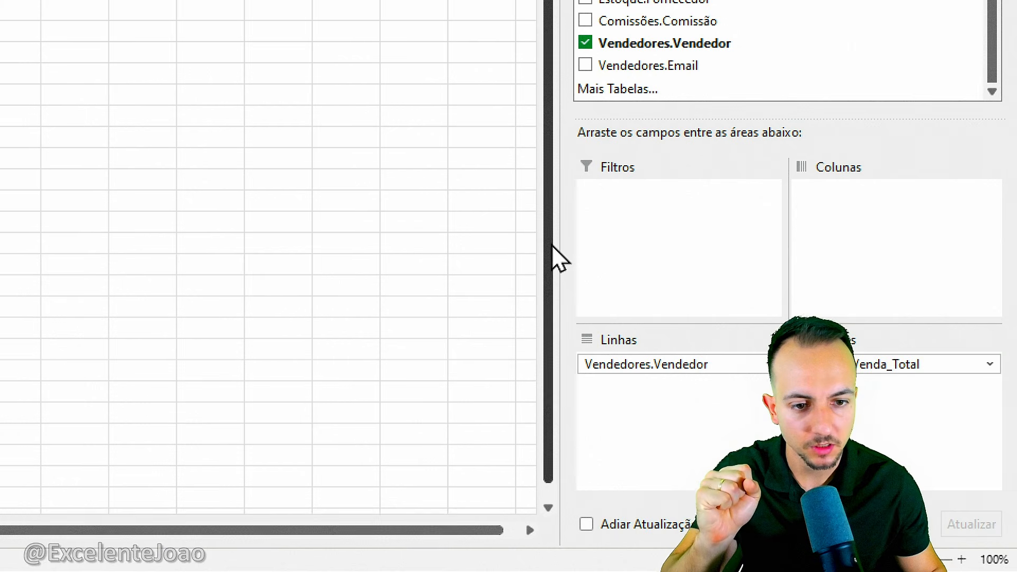
pyautogui.moveTo(561, 239); pyautogui.dragTo(438, 243)
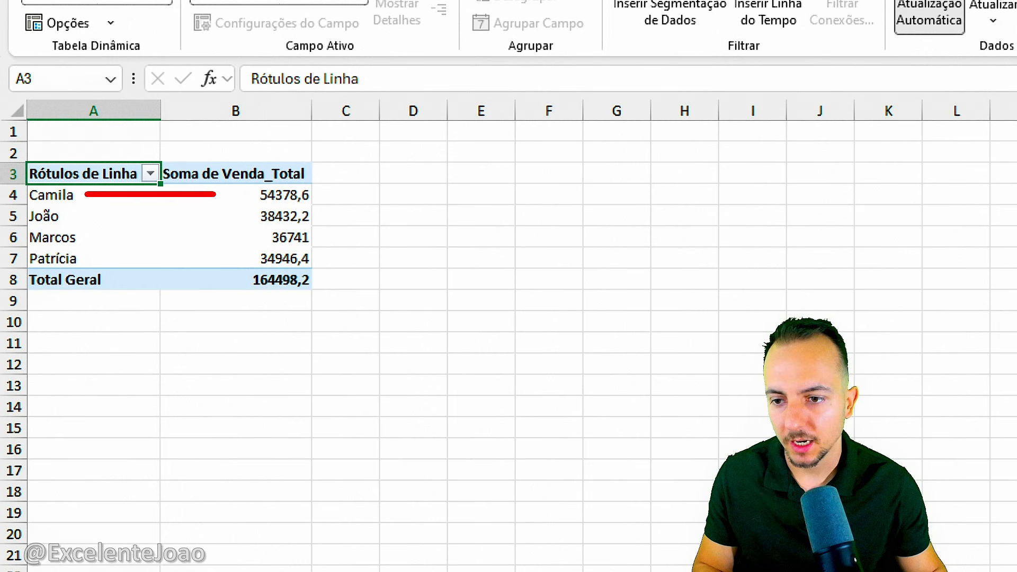
pyautogui.press('Escape')
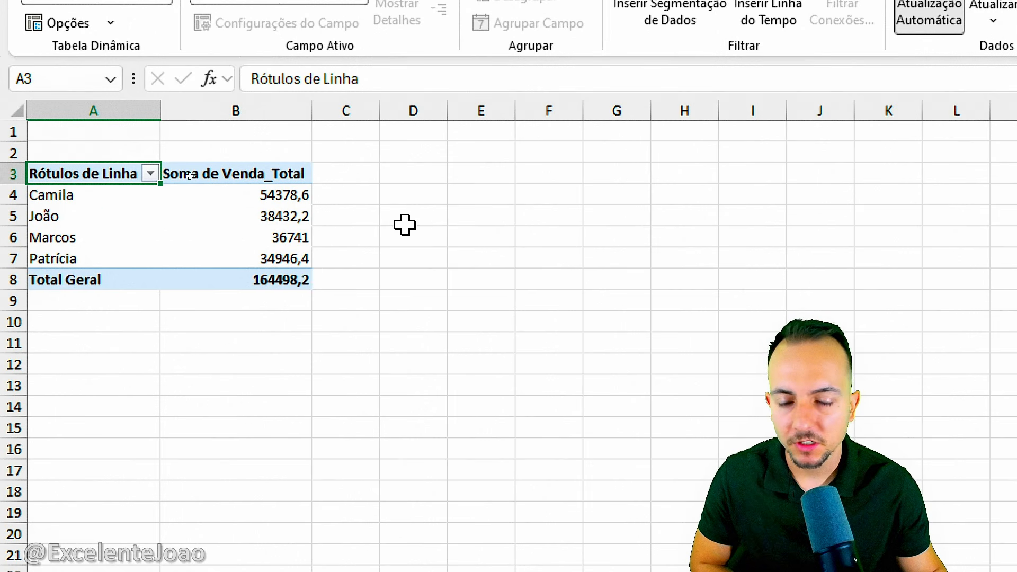
# Step: Copy the whole pivot table and paste the duplicate at cell D3
pyautogui.moveTo(115, 179); pyautogui.dragTo(261, 279)
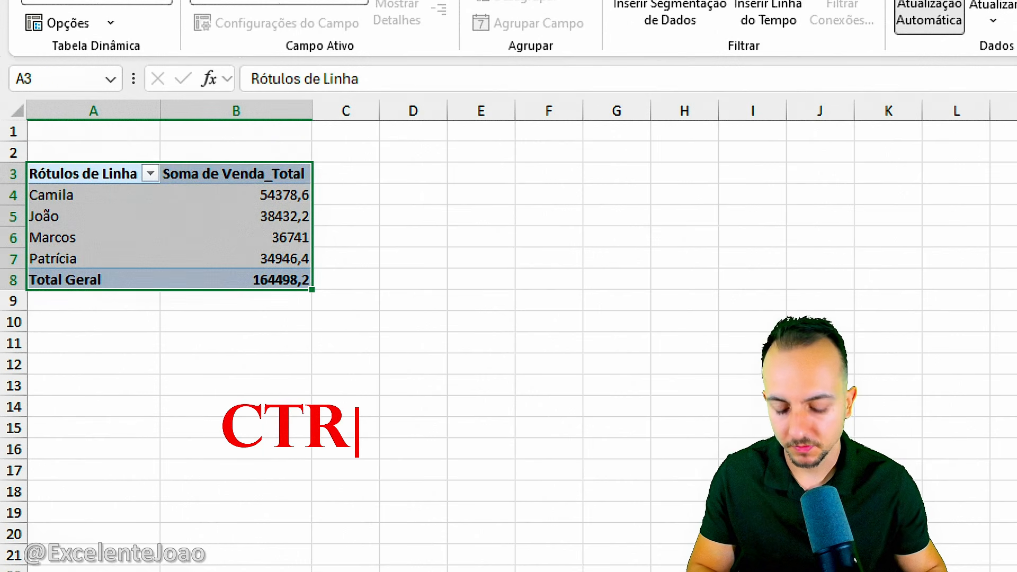
pyautogui.click(430, 179)
pyautogui.hotkey('ctrl', 'v')
# Step: Replace Vendedores.Vendedor with Estoque.Fornecedor as the row field of the pivot table at D3
pyautogui.click(479, 236)
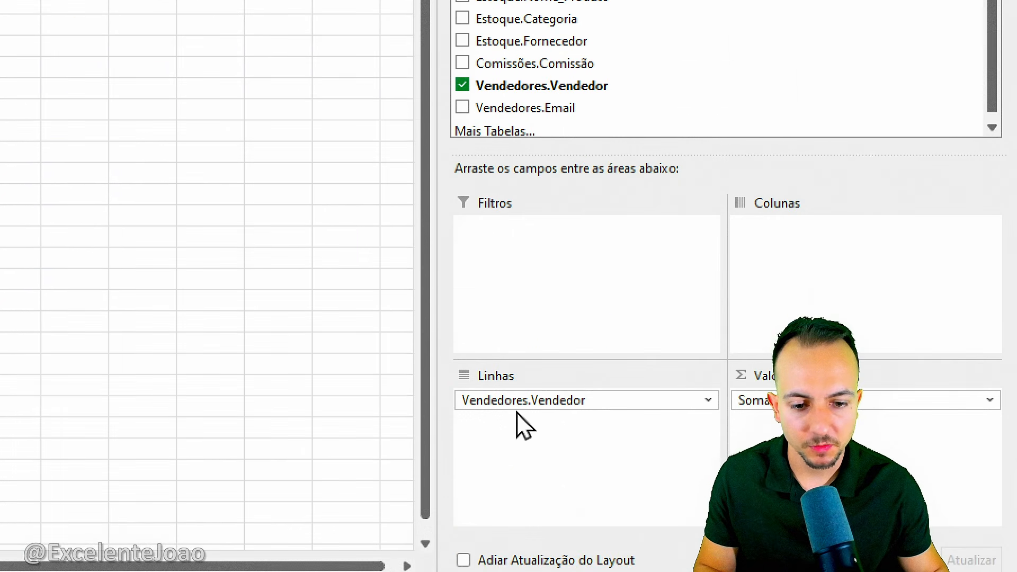
pyautogui.click(519, 401)
pyautogui.click(527, 349)
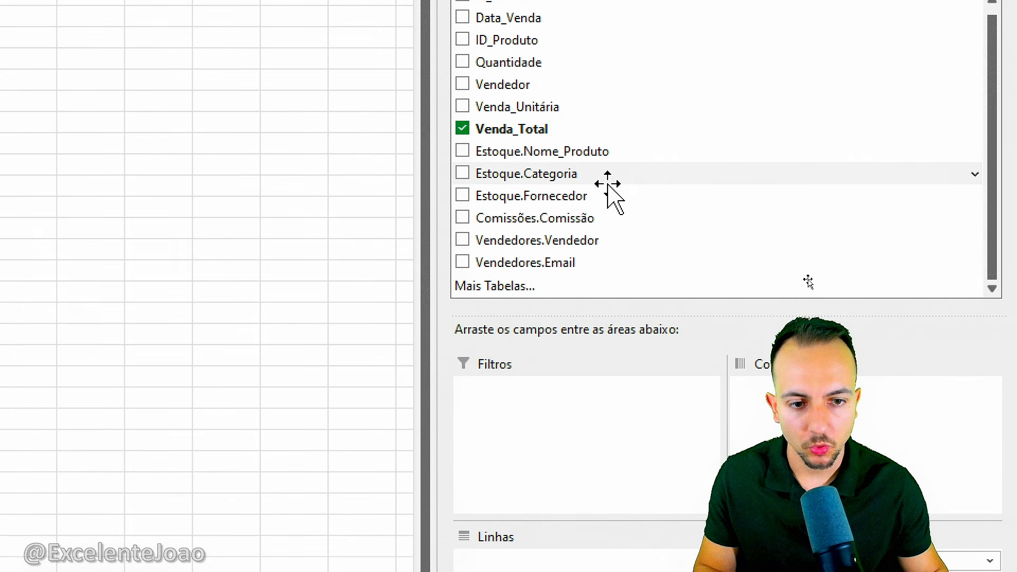
pyautogui.moveTo(524, 196); pyautogui.dragTo(556, 262)
pyautogui.moveTo(551, 506); pyautogui.dragTo(520, 486)
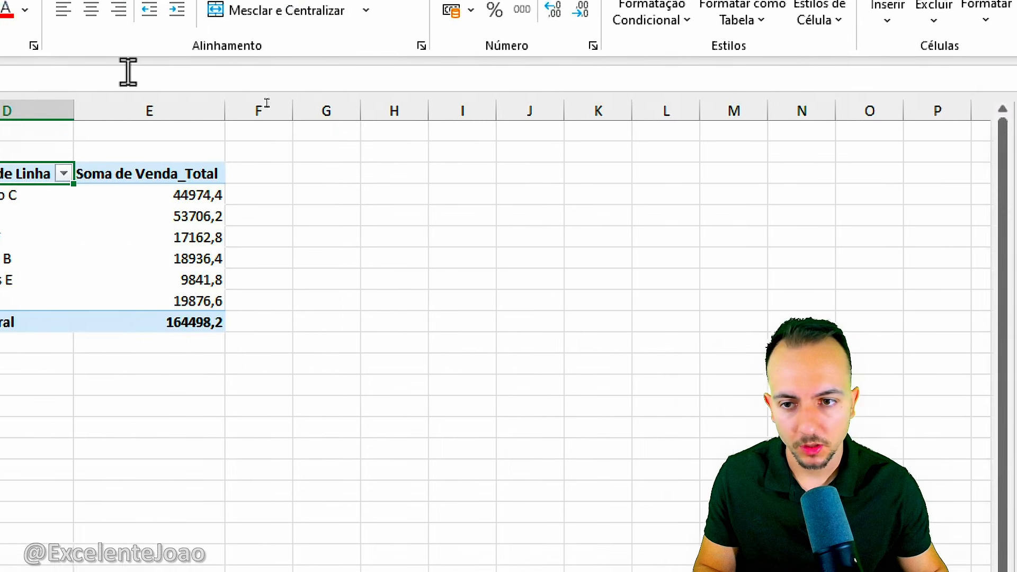
# Step: Copy the supplier pivot table in columns D and E and paste the duplicate at cell G3
pyautogui.moveTo(21, 174); pyautogui.dragTo(195, 318)
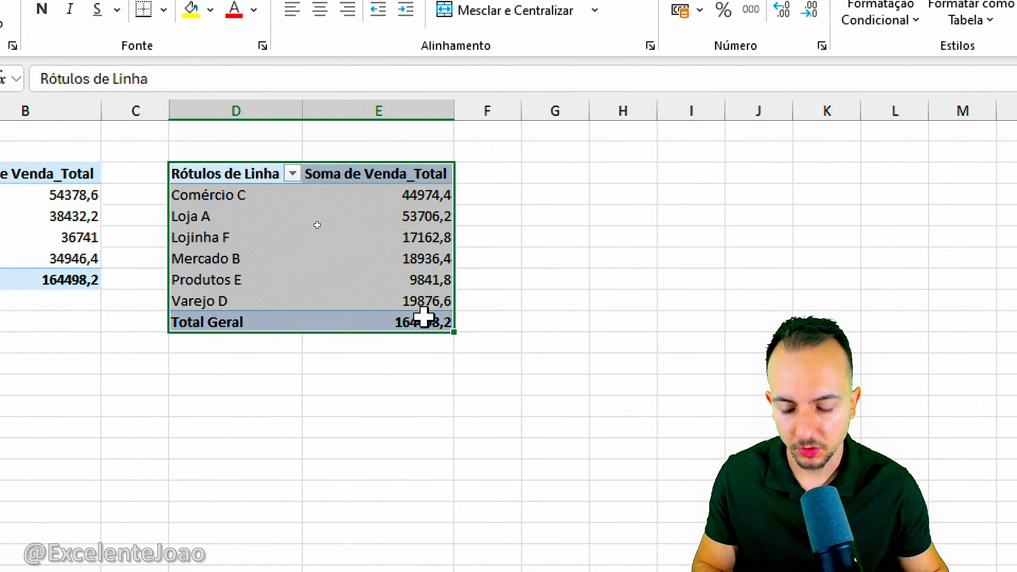
pyautogui.hotkey('ctrl', 'c')
pyautogui.click(564, 183)
pyautogui.hotkey('ctrl', 'v')
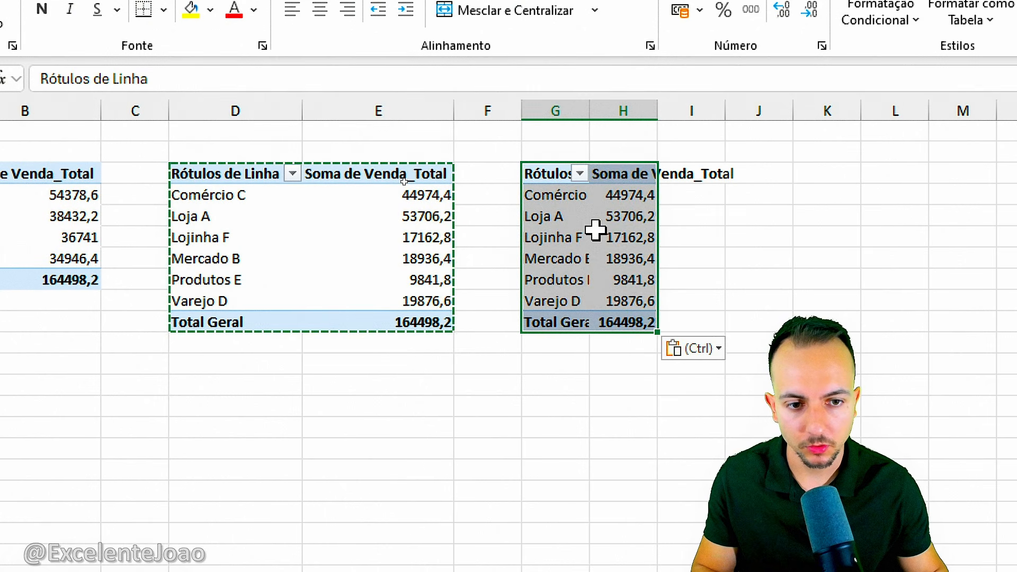
# Step: Remove Estoque.Fornecedor from the rows of the pivot table at G3 and add Quantidade to its values
pyautogui.click(596, 233)
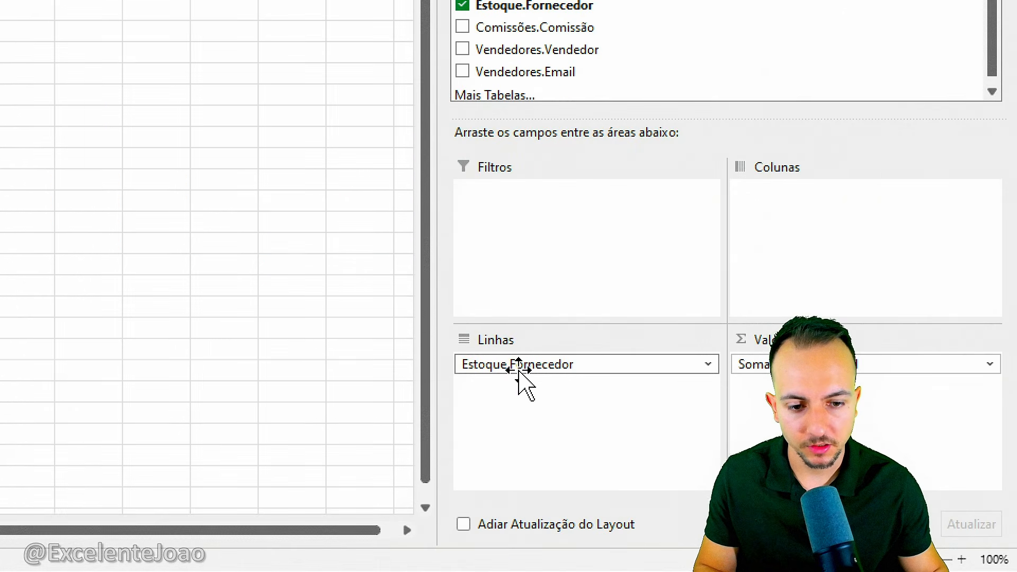
pyautogui.click(517, 408)
pyautogui.click(545, 357)
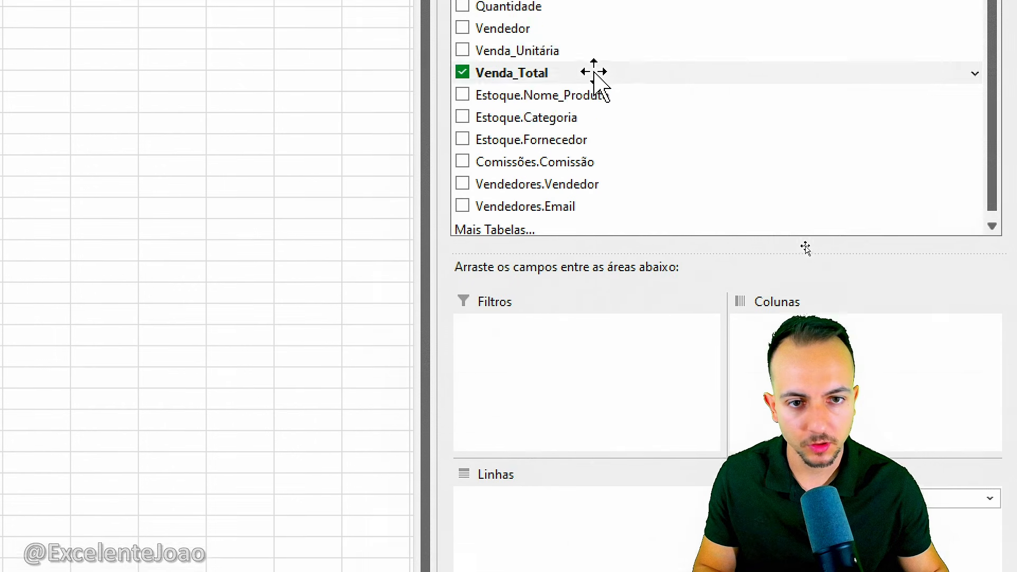
pyautogui.moveTo(488, 113); pyautogui.dragTo(946, 514)
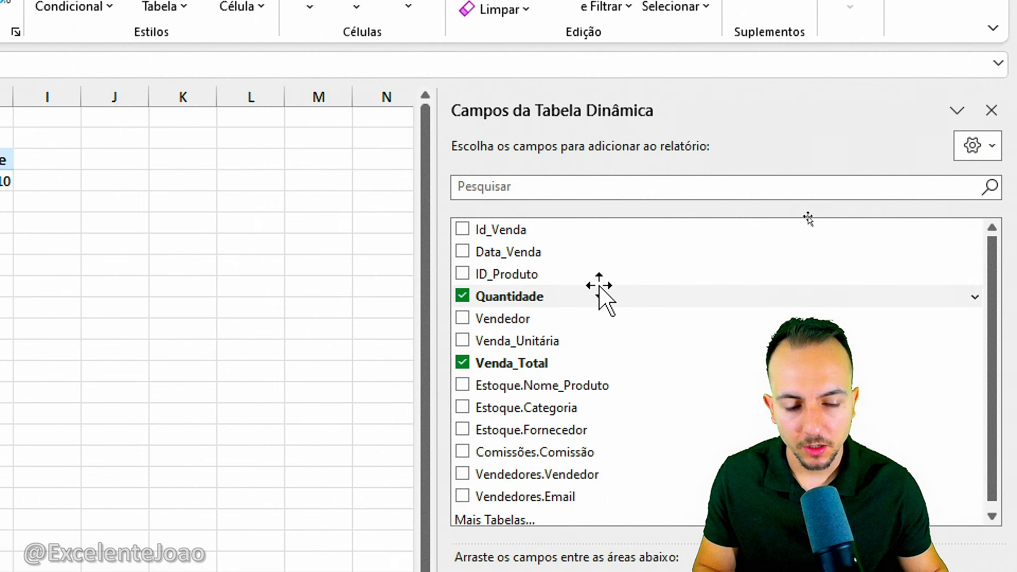
pyautogui.moveTo(509, 318); pyautogui.dragTo(548, 500)
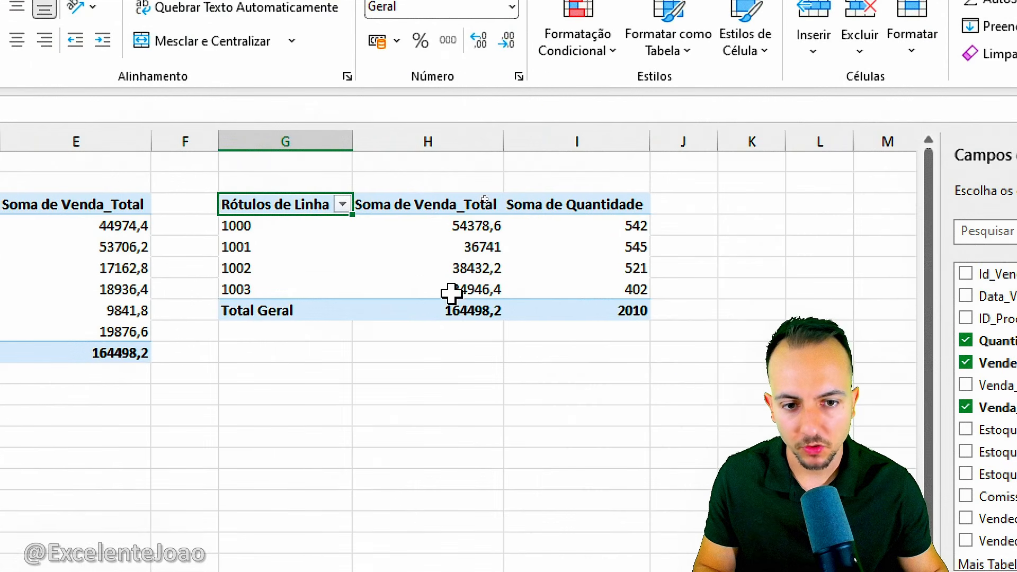
pyautogui.moveTo(461, 209); pyautogui.dragTo(427, 326)
pyautogui.moveTo(633, 210); pyautogui.dragTo(594, 340)
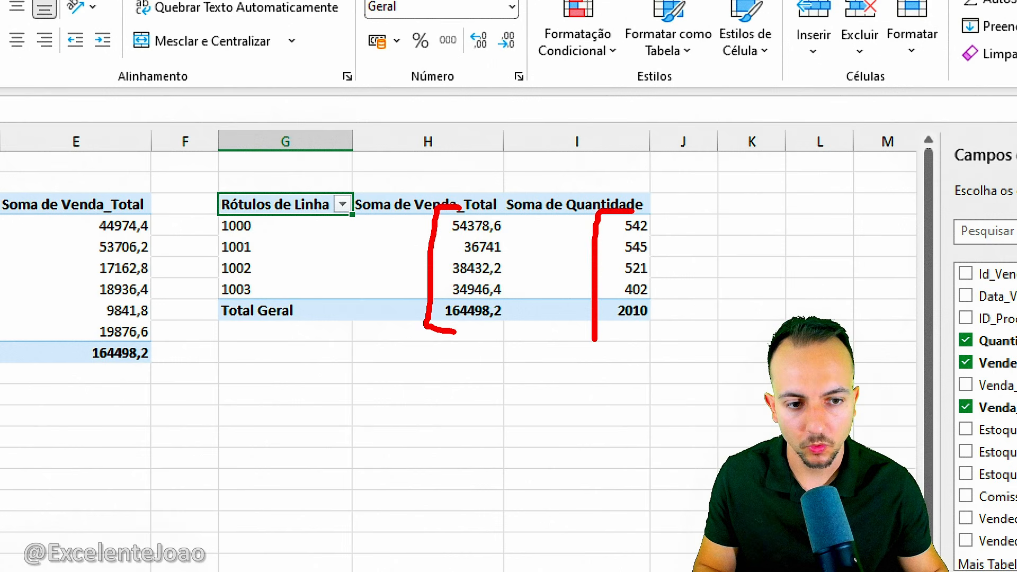
pyautogui.press('Escape')
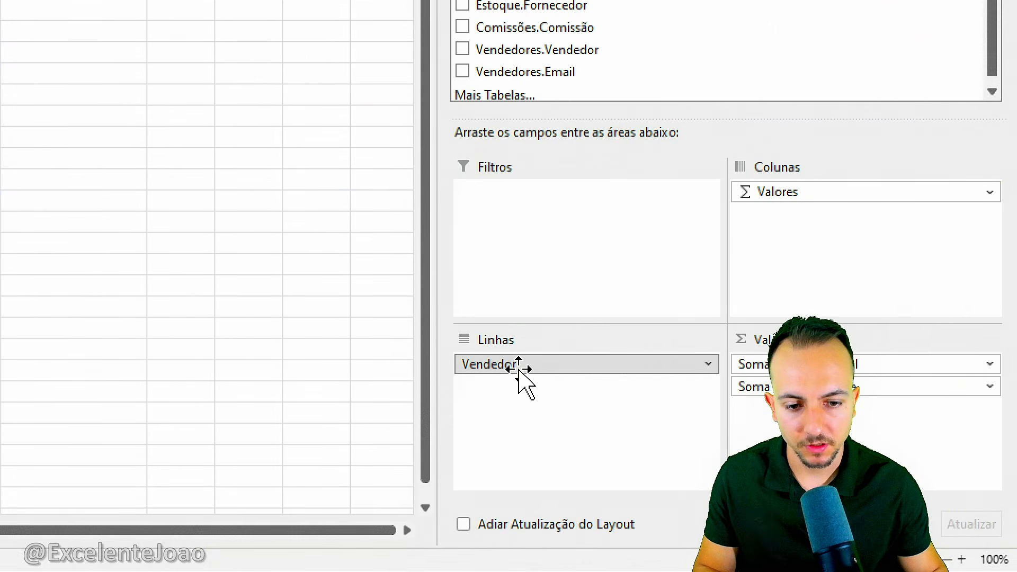
pyautogui.click(521, 371)
pyautogui.click(545, 317)
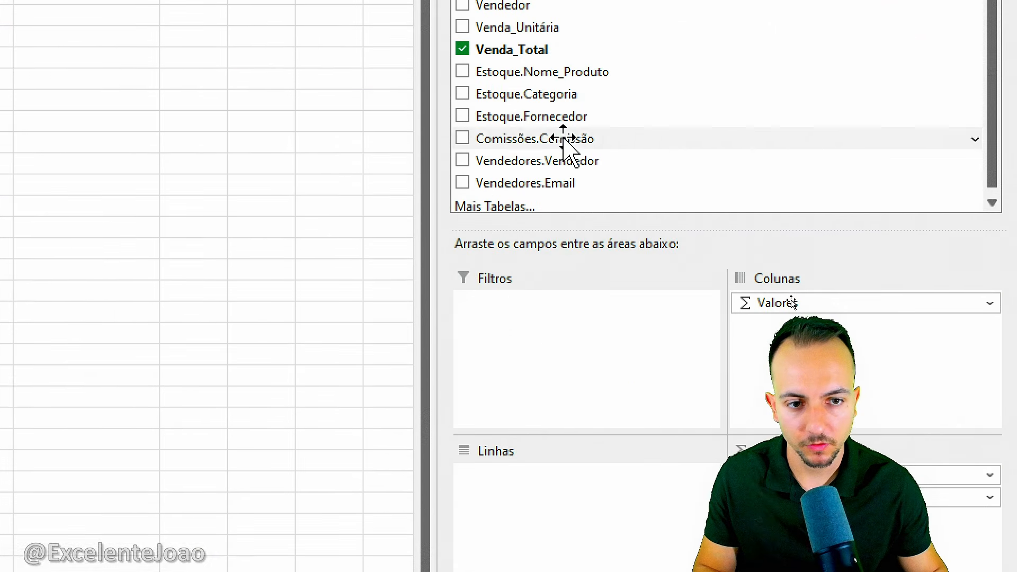
# Step: Break the pivot table at G3 down by Vendedores.Vendedor and Estoque.Nome_Produto in rows, look through the result, and select cell E15
pyautogui.moveTo(550, 162); pyautogui.dragTo(561, 509)
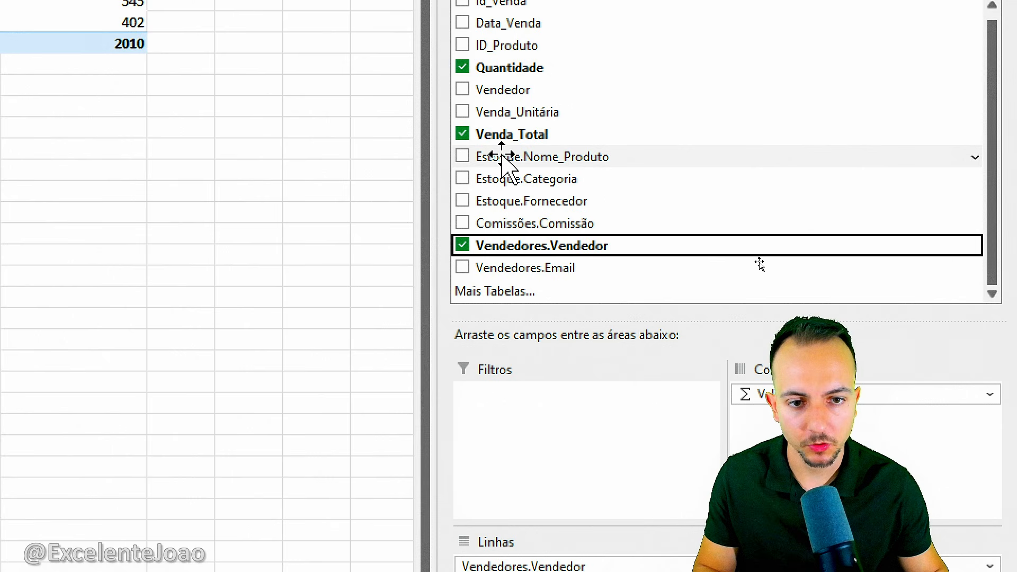
pyautogui.moveTo(503, 158); pyautogui.dragTo(586, 571)
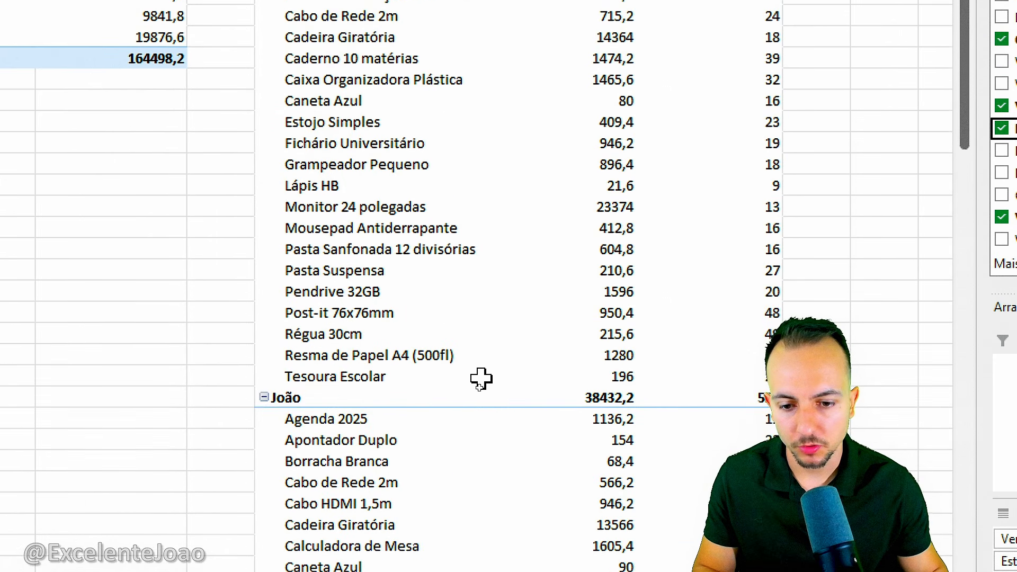
pyautogui.scroll(-17, 482, 378)
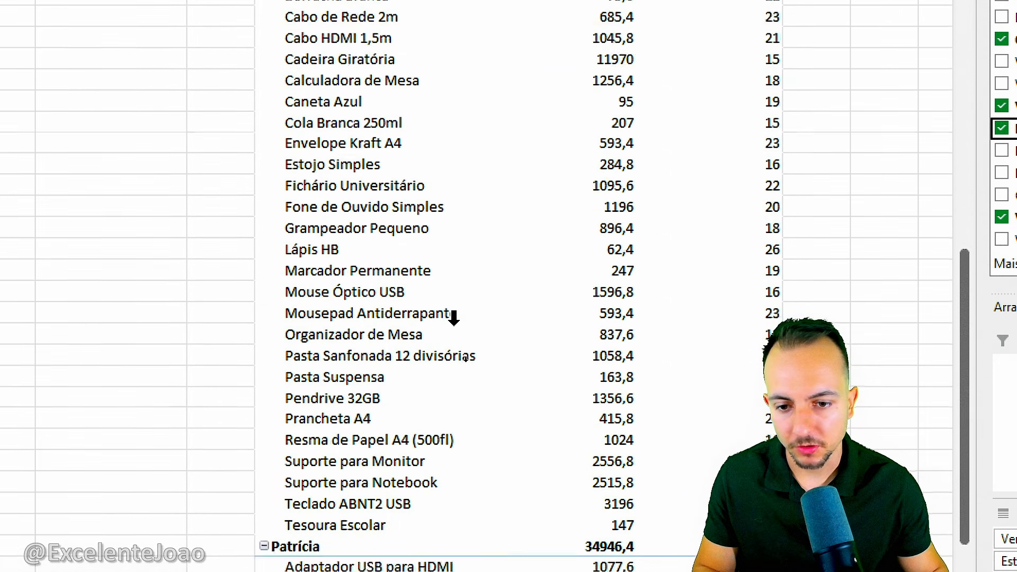
pyautogui.scroll(-3, 454, 317)
pyautogui.scroll(20, 490, 225)
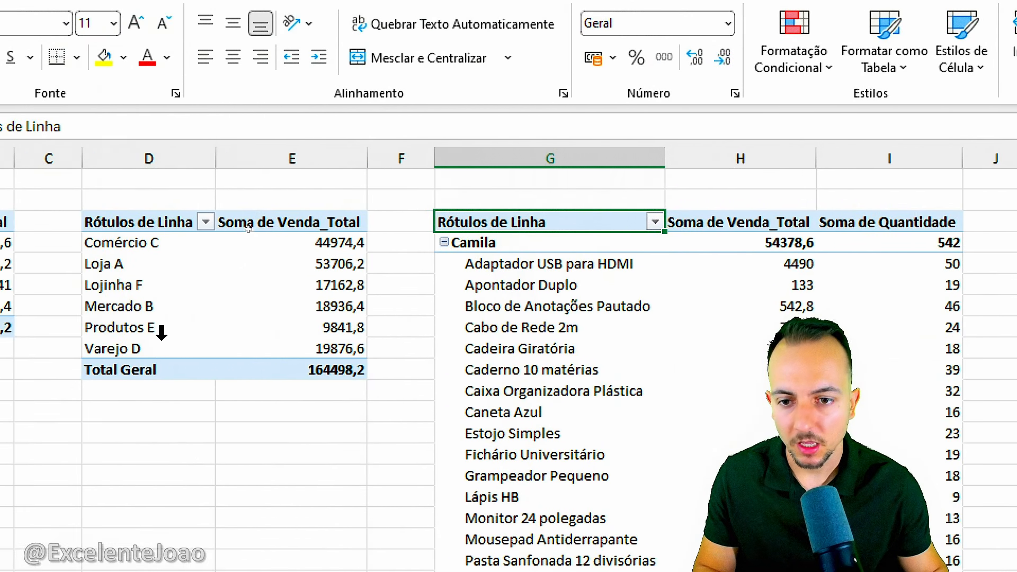
pyautogui.click(38, 435)
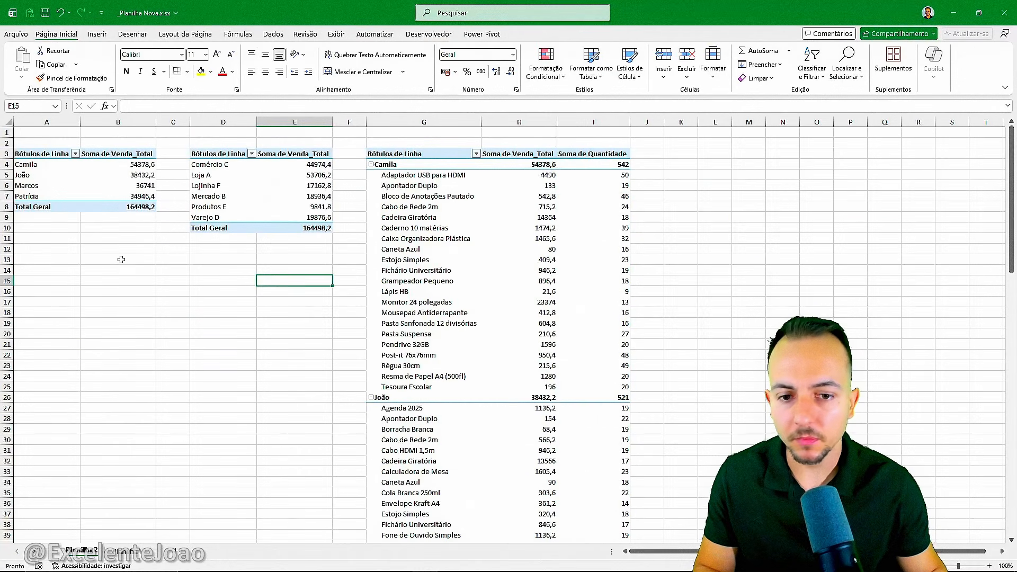
# Step: Examine the merged sales table behind the pivot tables, including its Comissões.Comissão and Venda_Total columns, and return to the pivot table sheet
pyautogui.click(305, 410)
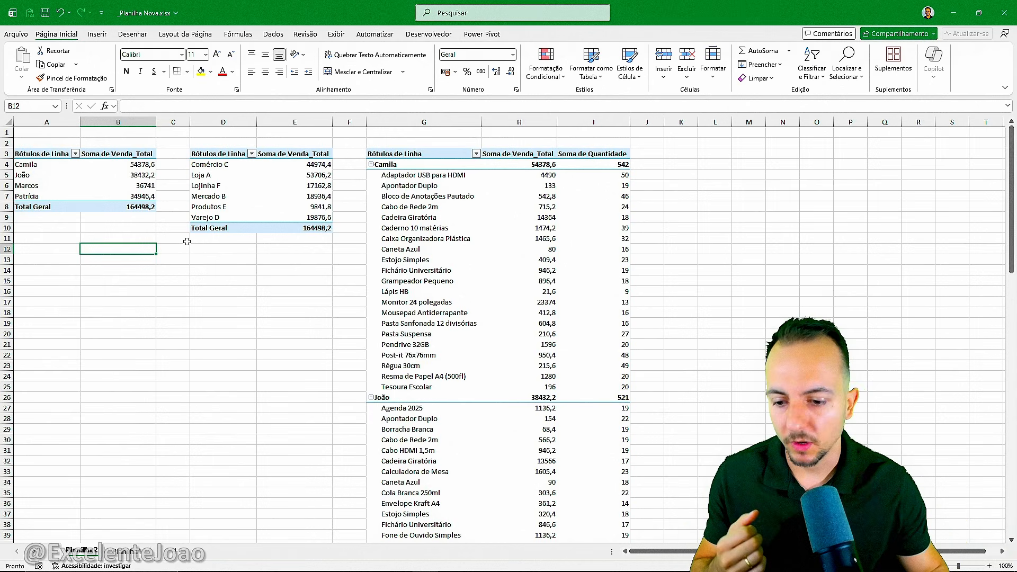
pyautogui.click(136, 553)
pyautogui.scroll(1, 152, 240)
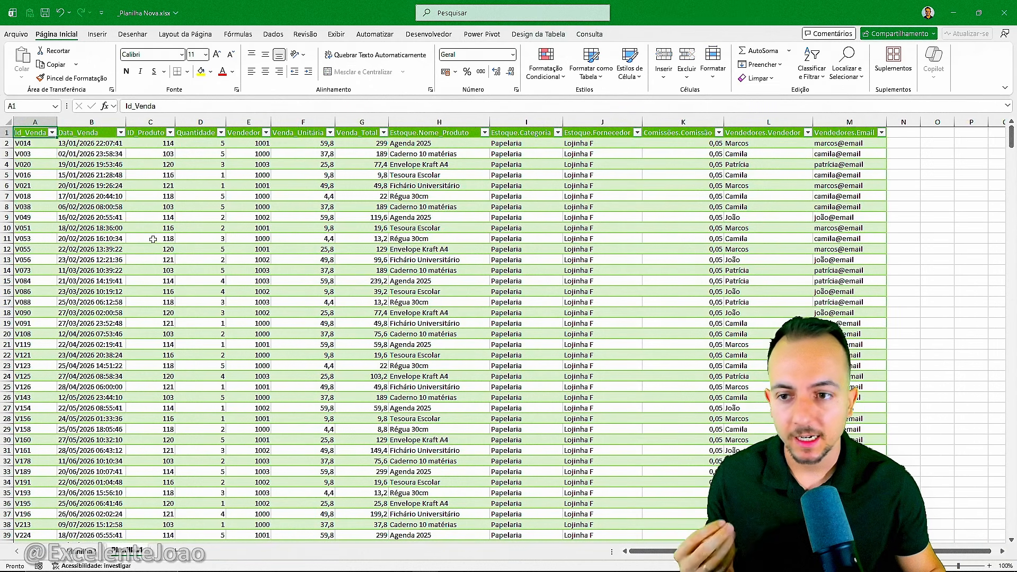
pyautogui.click(85, 552)
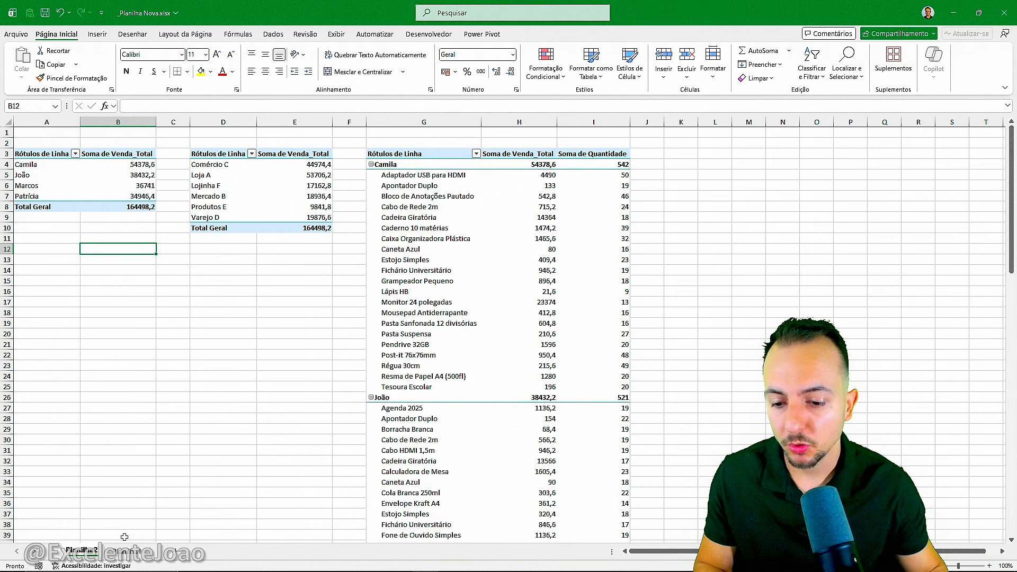
pyautogui.click(126, 551)
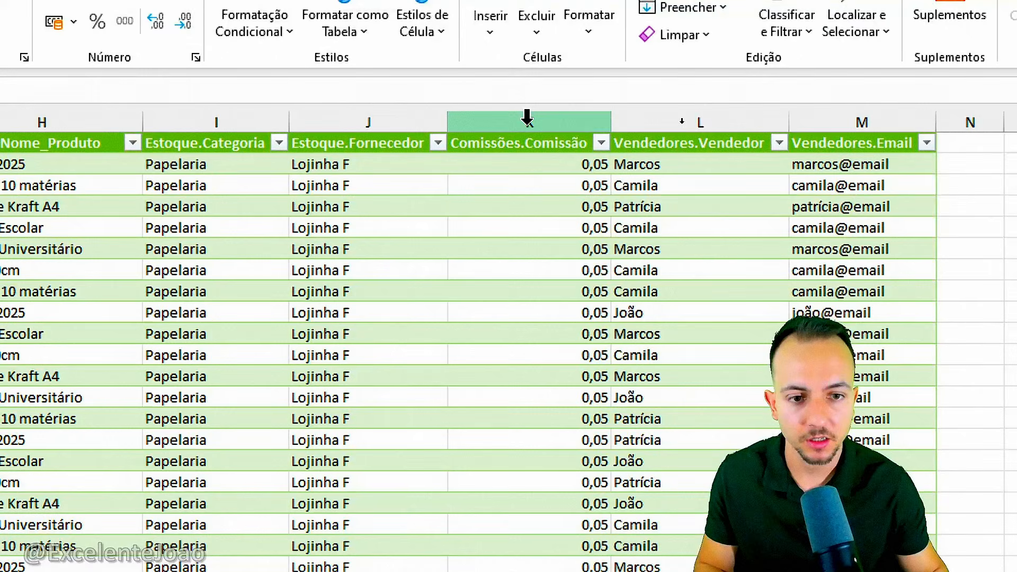
pyautogui.click(527, 118)
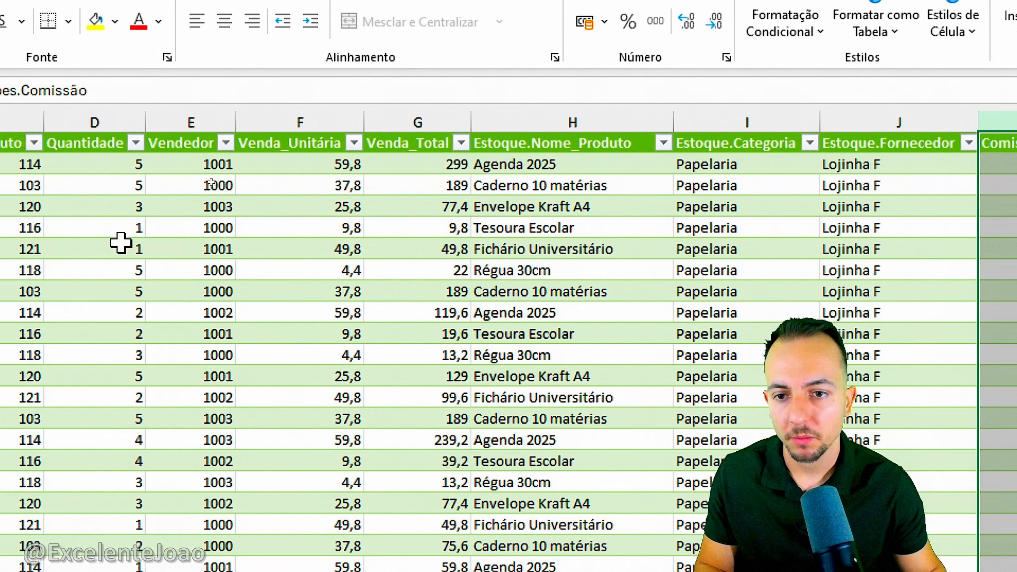
pyautogui.click(408, 119)
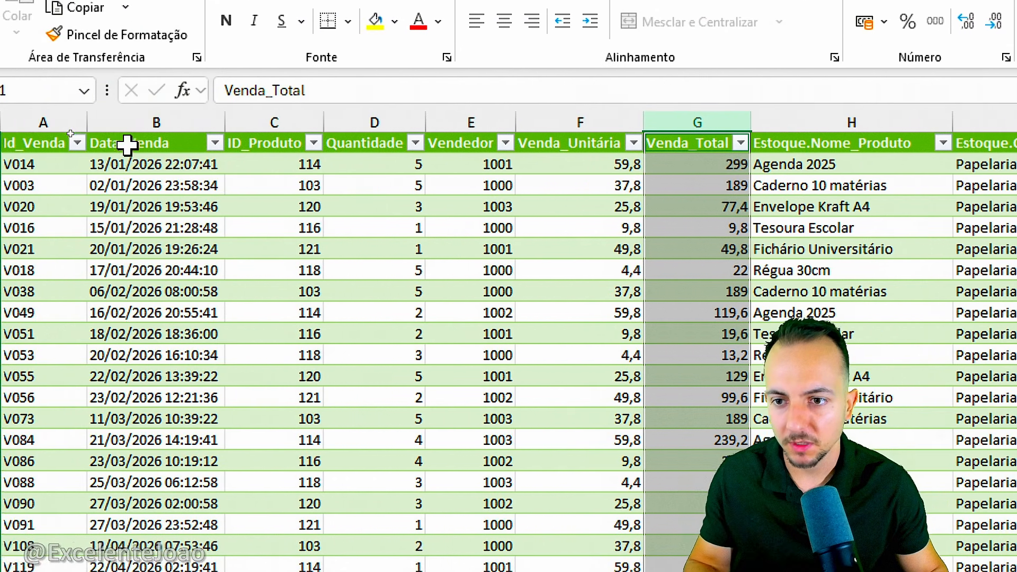
pyautogui.click(57, 142)
pyautogui.write('1')
pyautogui.press('Escape')
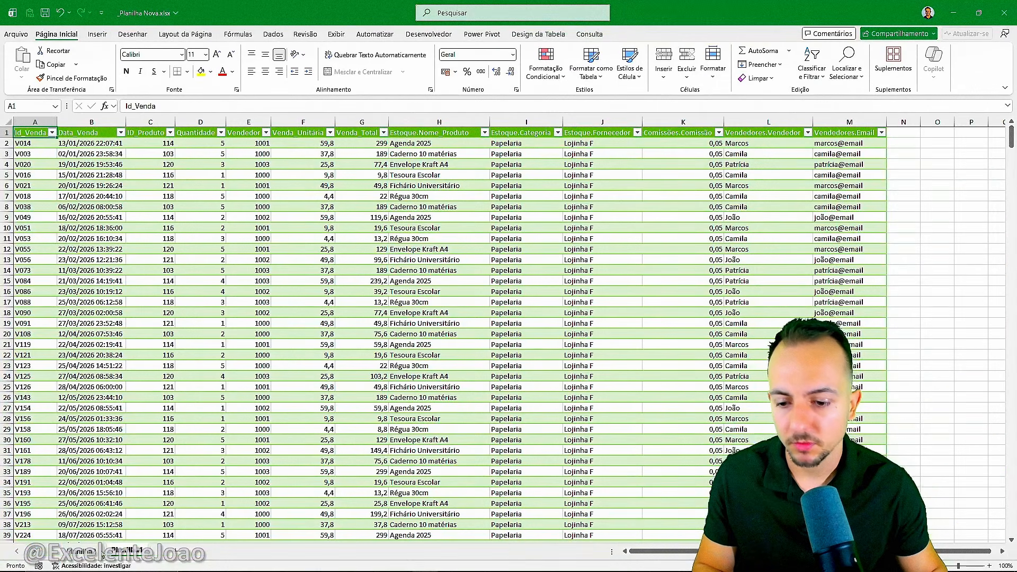
pyautogui.click(90, 551)
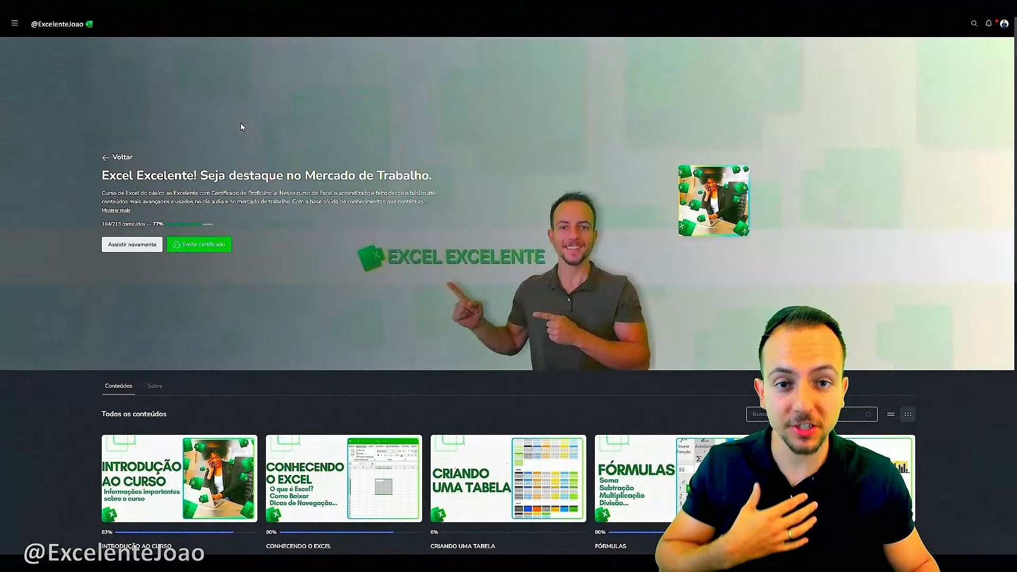
# Step: Switch to the Excel Excelente course site and look through its modules and the lesson list beside the Dashboard de Faturamento lesson
pyautogui.scroll(-7, 241, 125)
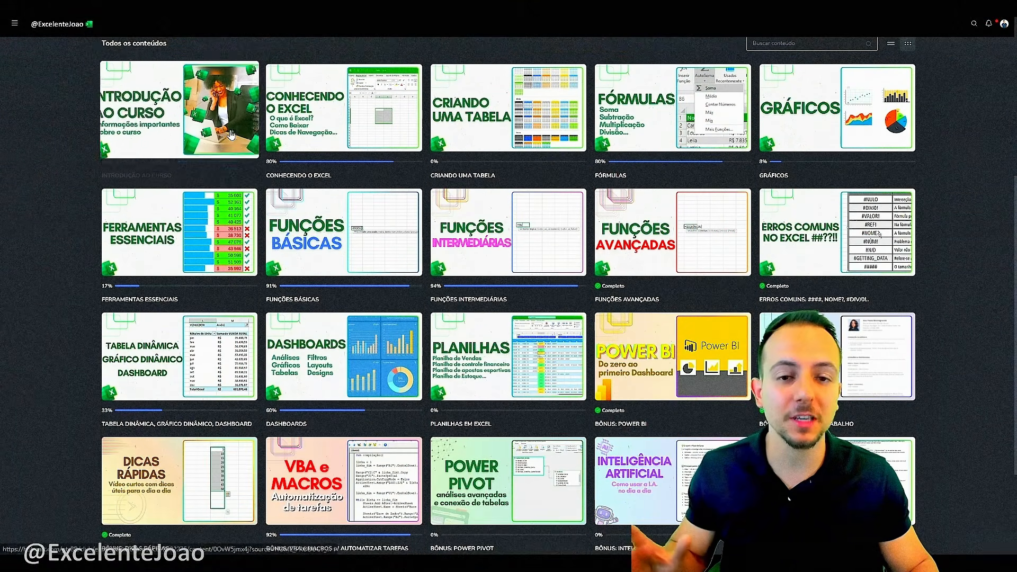
pyautogui.scroll(-2, 166, 161)
pyautogui.scroll(3, 137, 181)
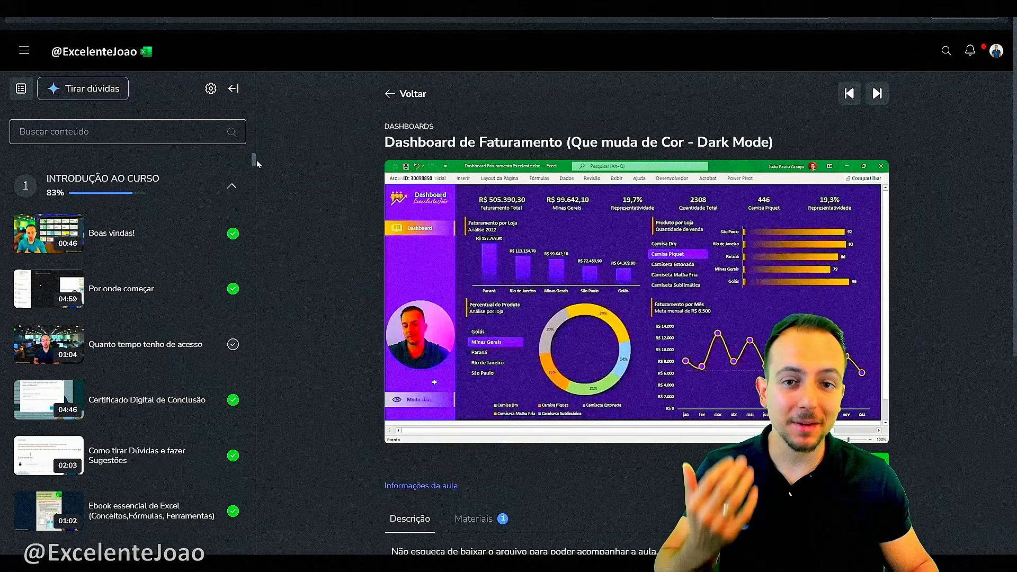
pyautogui.moveTo(256, 161); pyautogui.dragTo(256, 222)
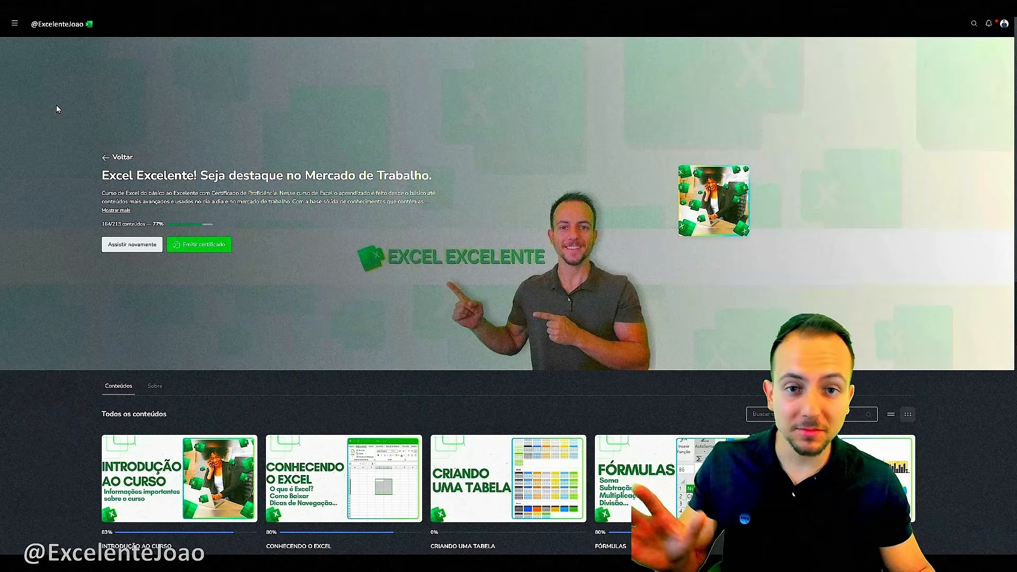
pyautogui.scroll(-4, 57, 108)
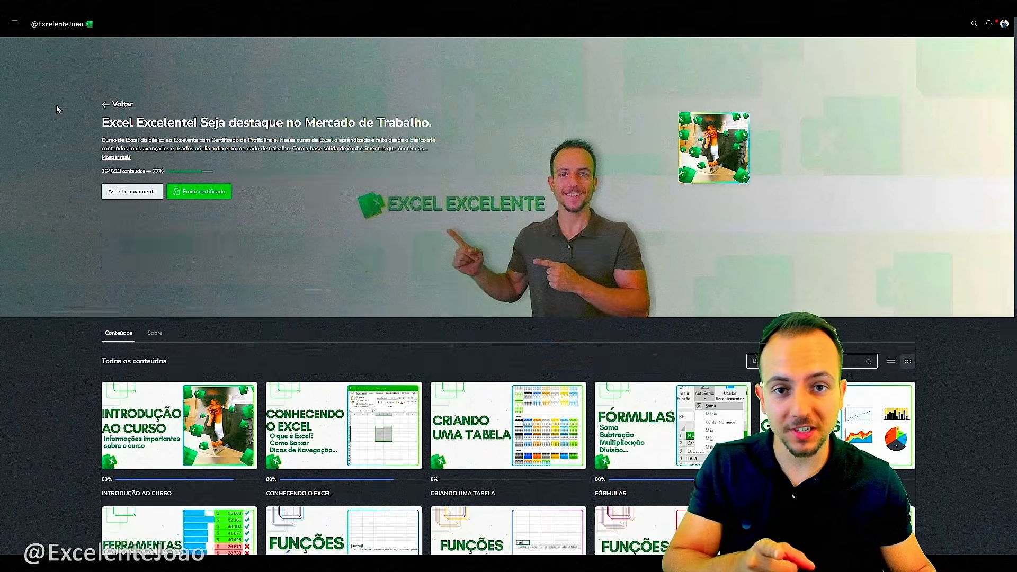
pyautogui.scroll(-5, 55, 106)
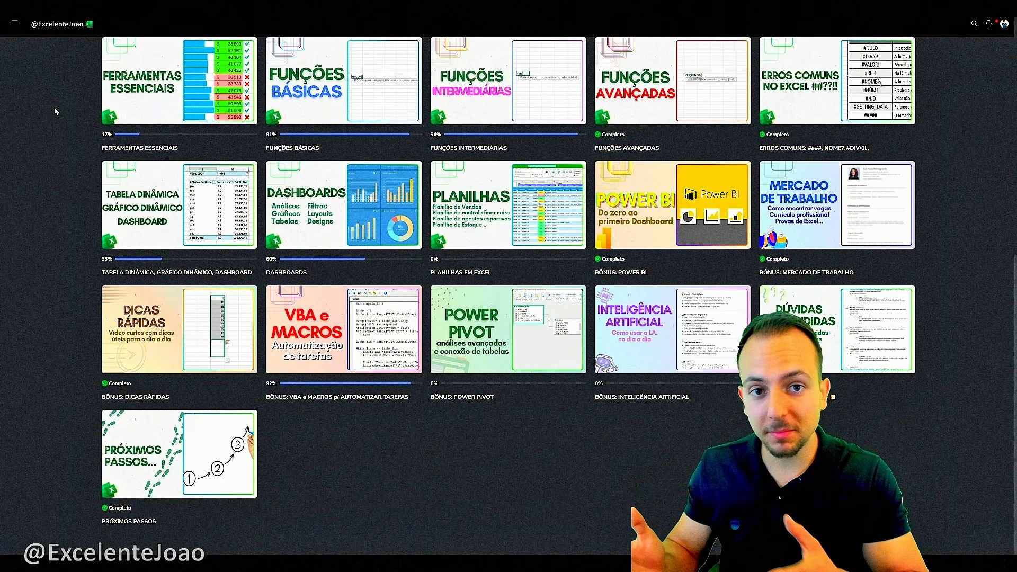
pyautogui.scroll(1, 54, 107)
pyautogui.scroll(8, 509, 295)
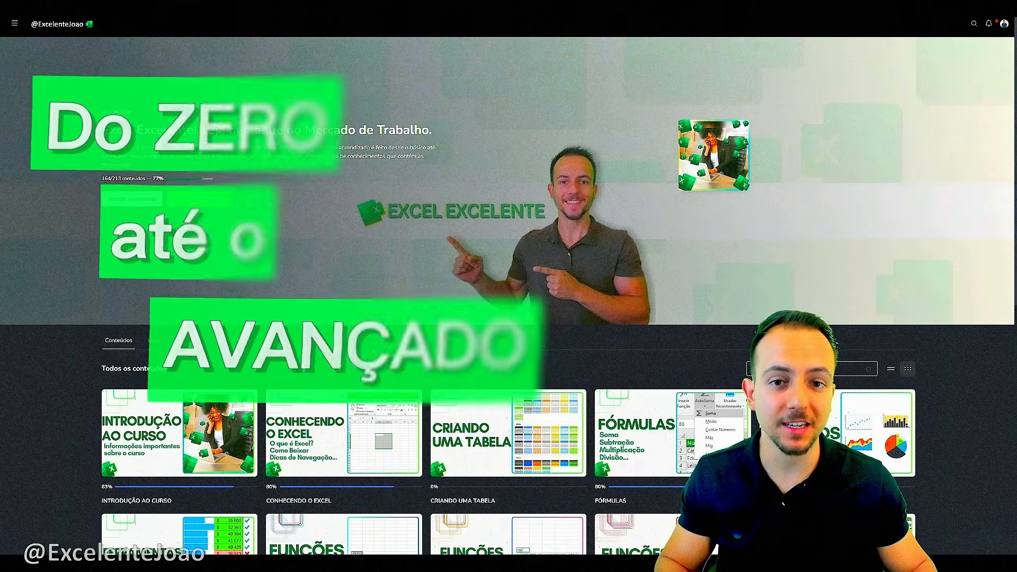
pyautogui.scroll(-6, 509, 295)
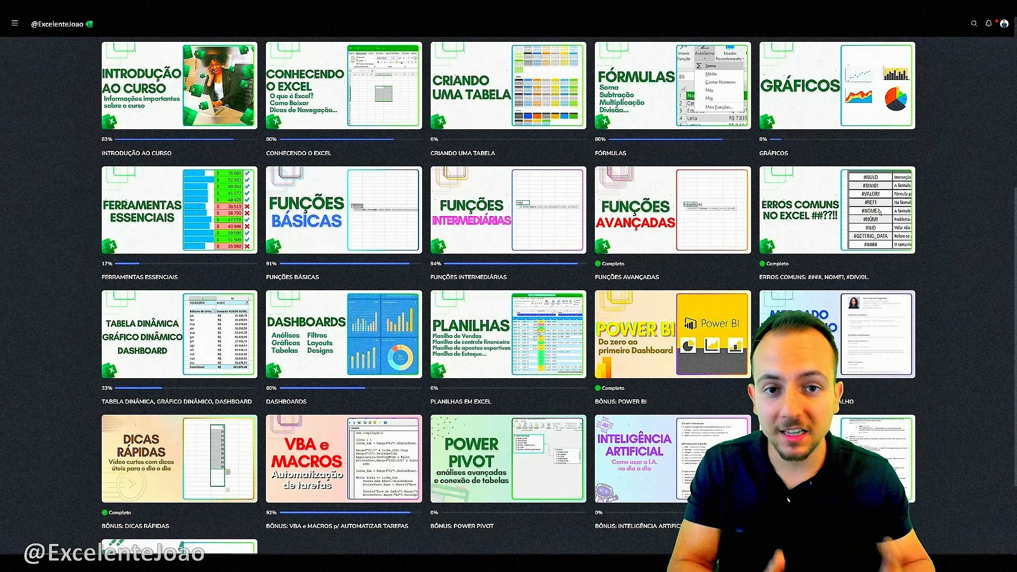